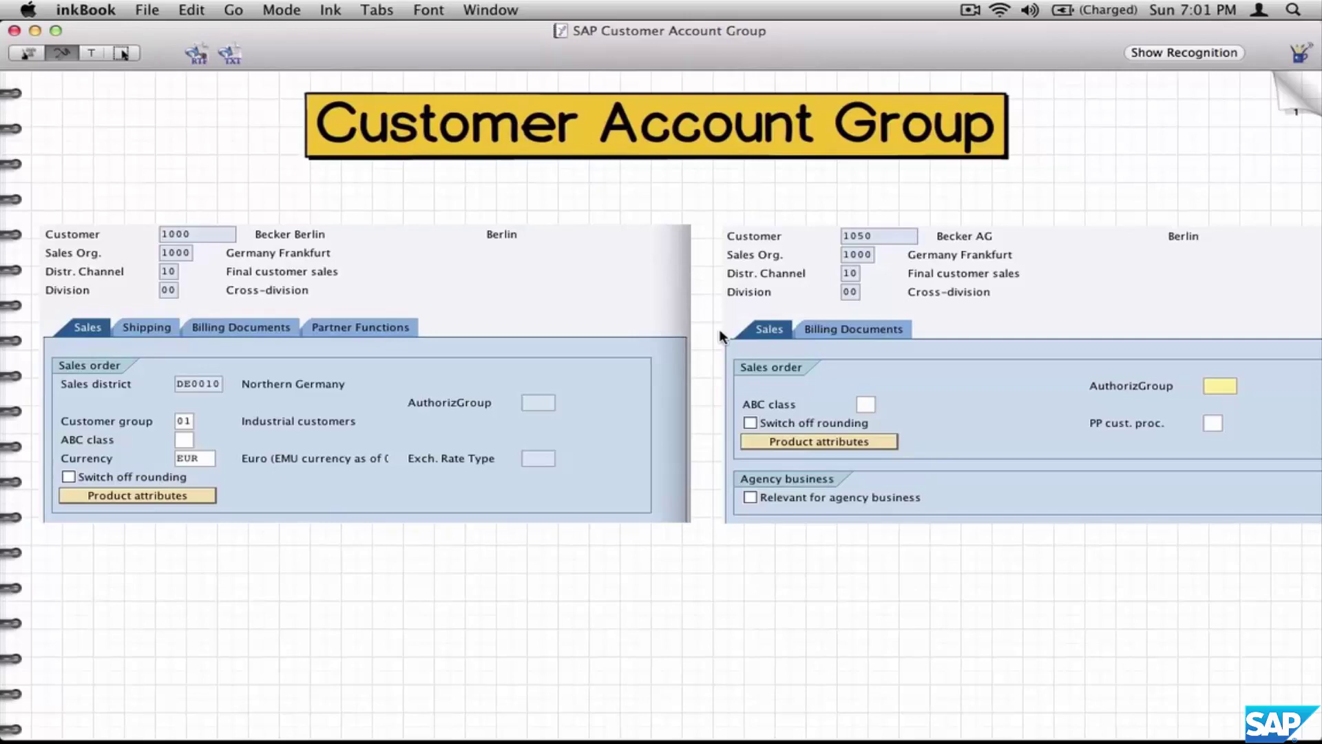
- Switch to SAPGUI and start customer creation with VD01 - Sales and Distribution from the Business Partner master data under Logistics
key("super+Tab")
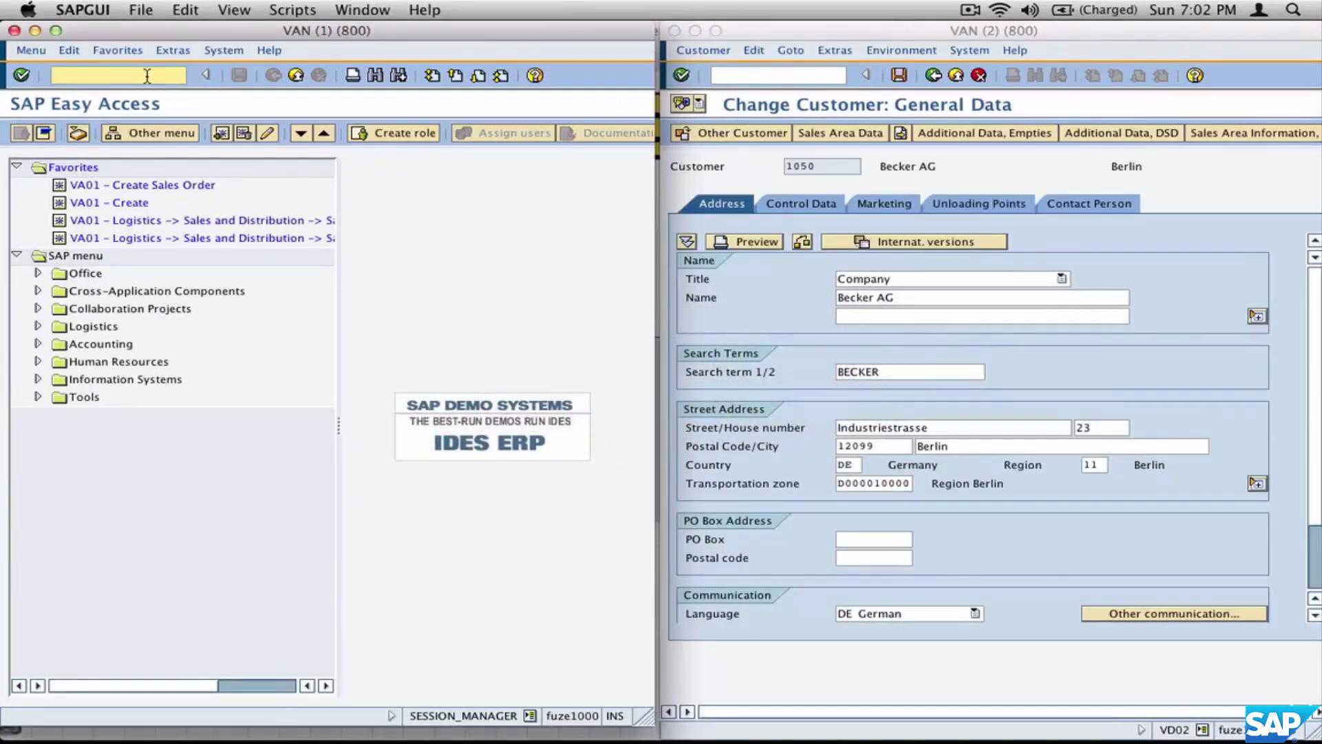
left_click(38, 326)
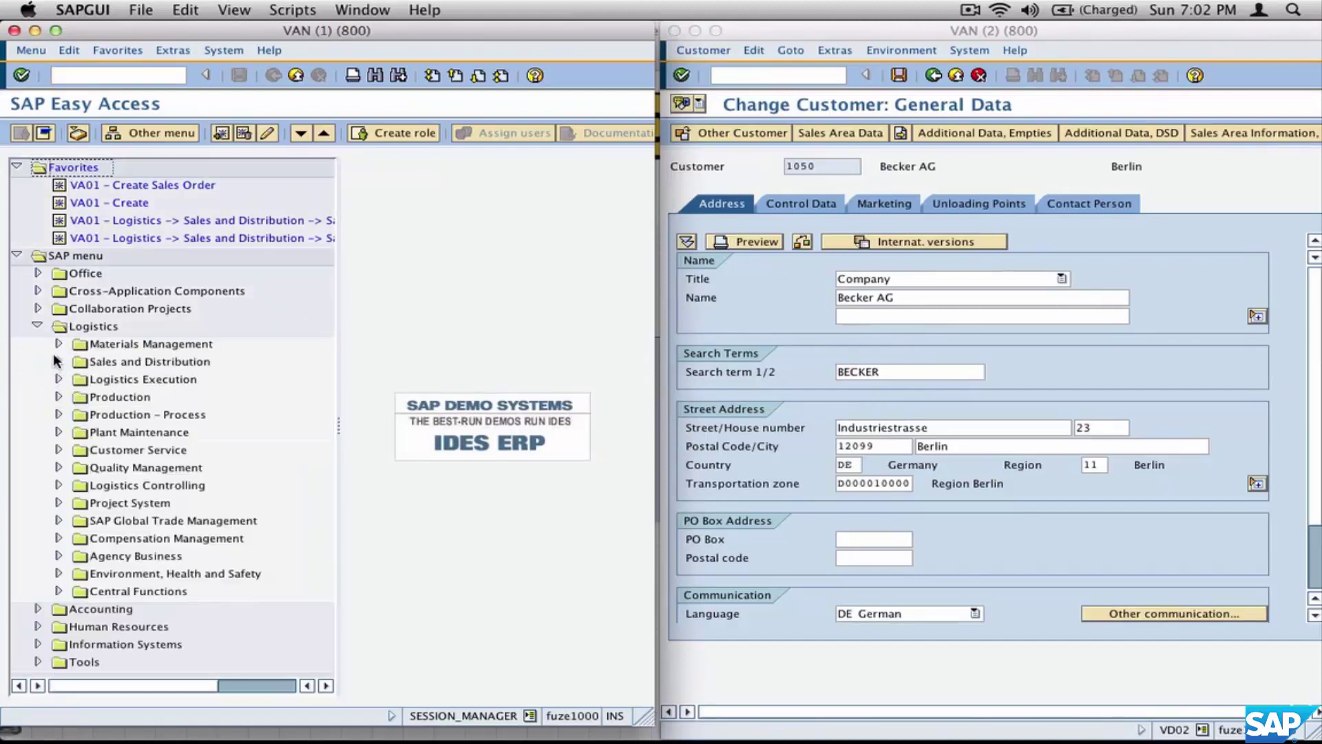
left_click(58, 361)
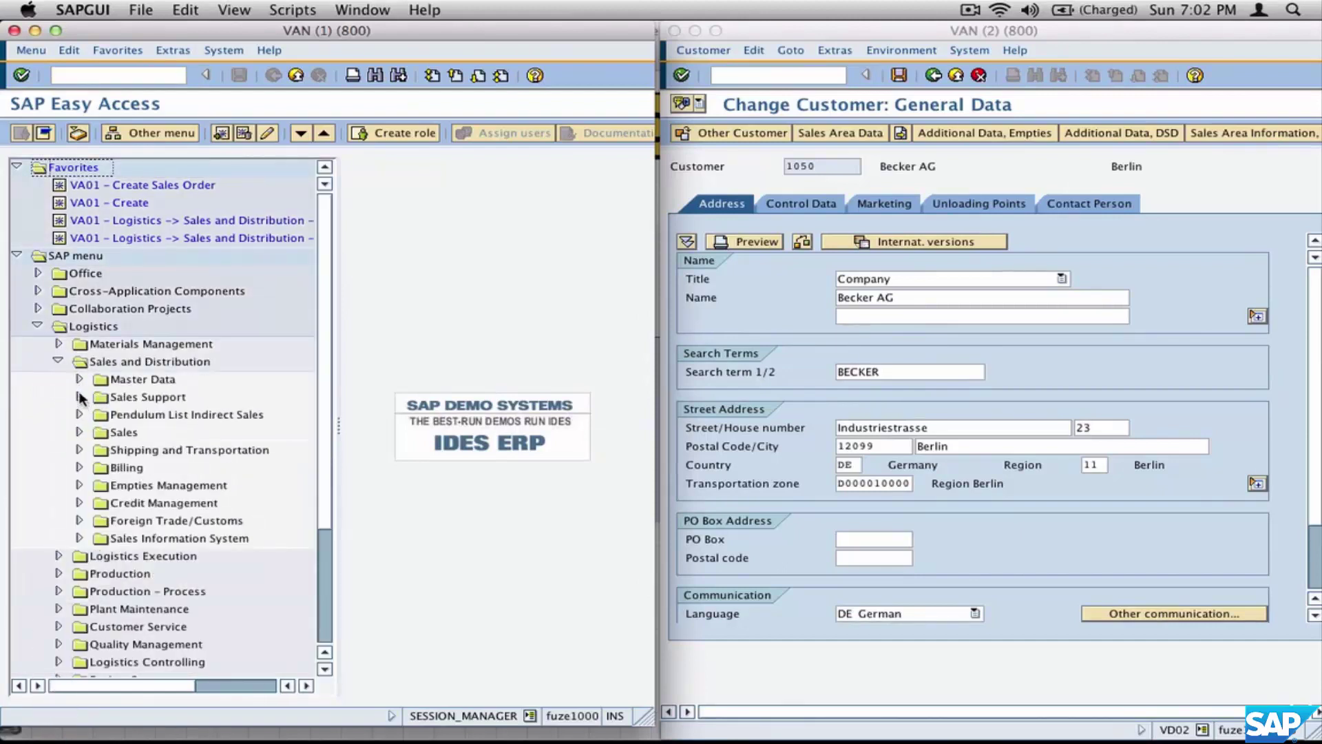
left_click(79, 379)
left_click(100, 396)
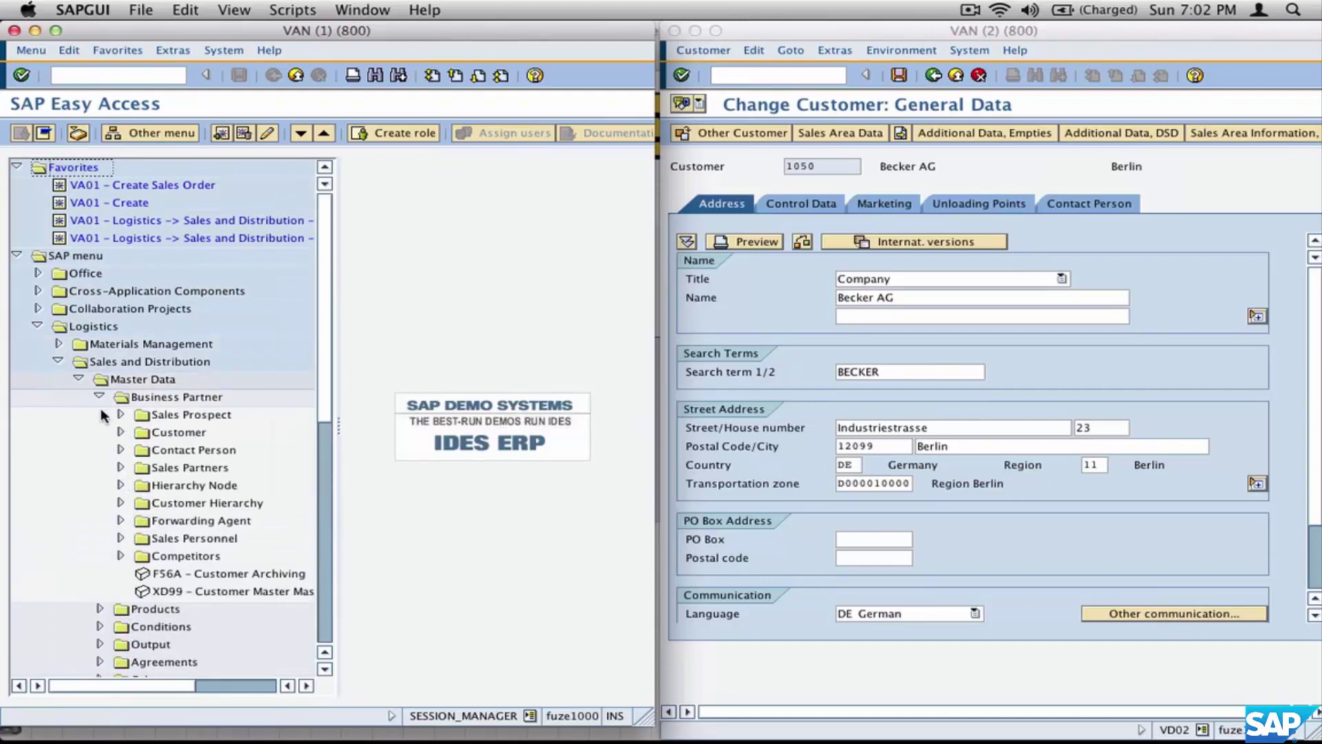
left_click(120, 432)
left_click(141, 450)
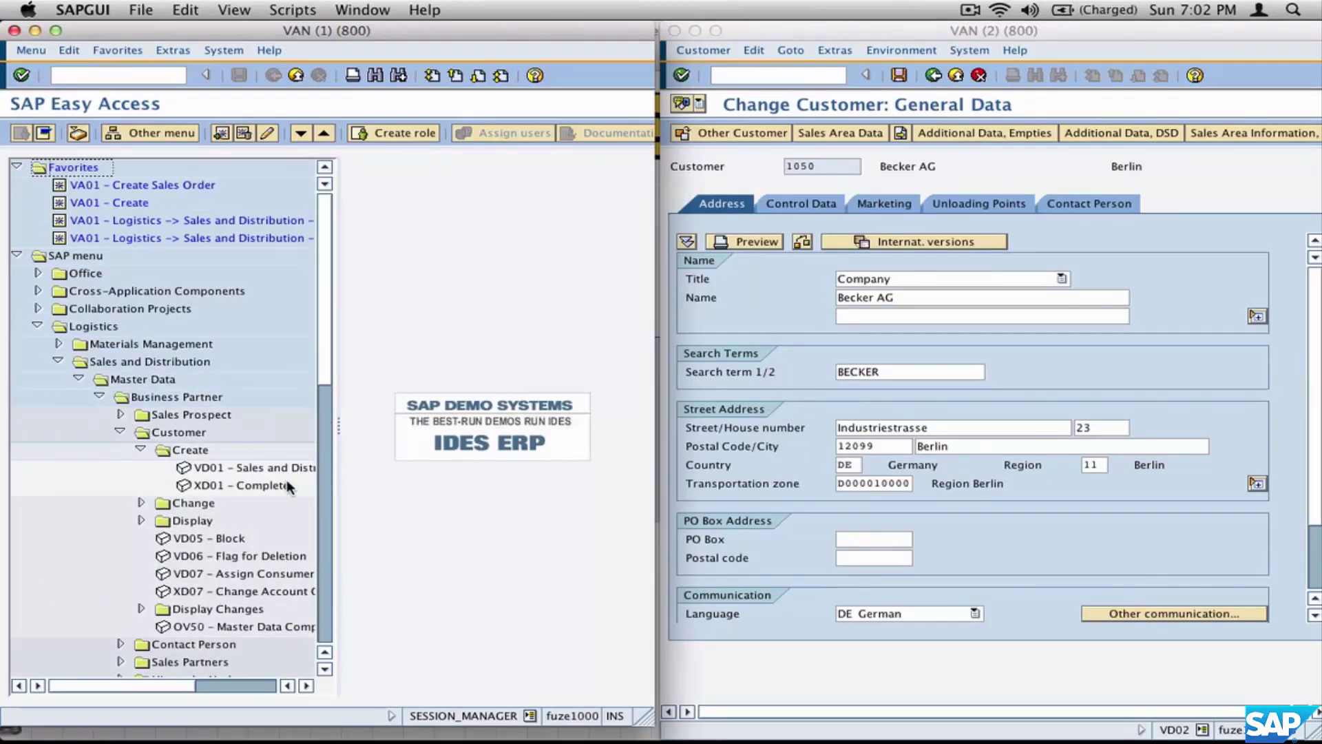
double_click(271, 467)
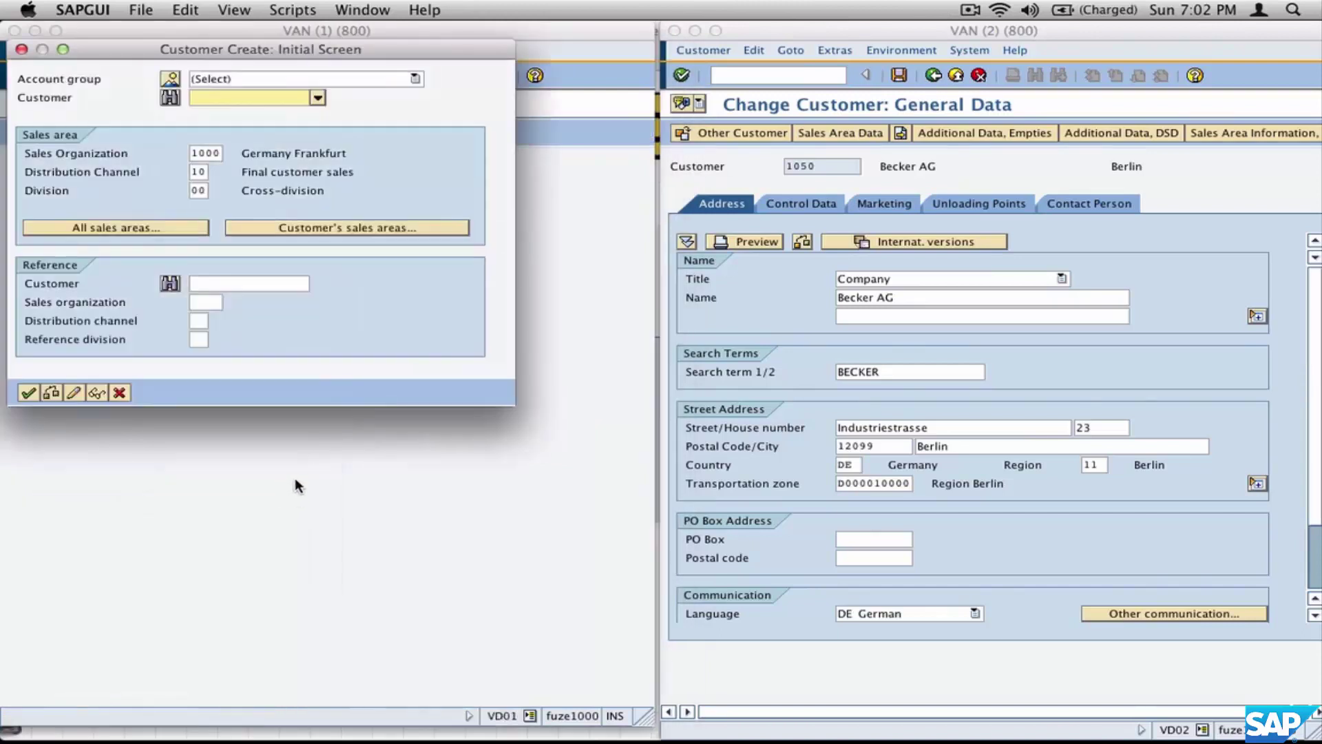
- Review the account groups available for a new customer, then cancel the customer creation
left_click(415, 79)
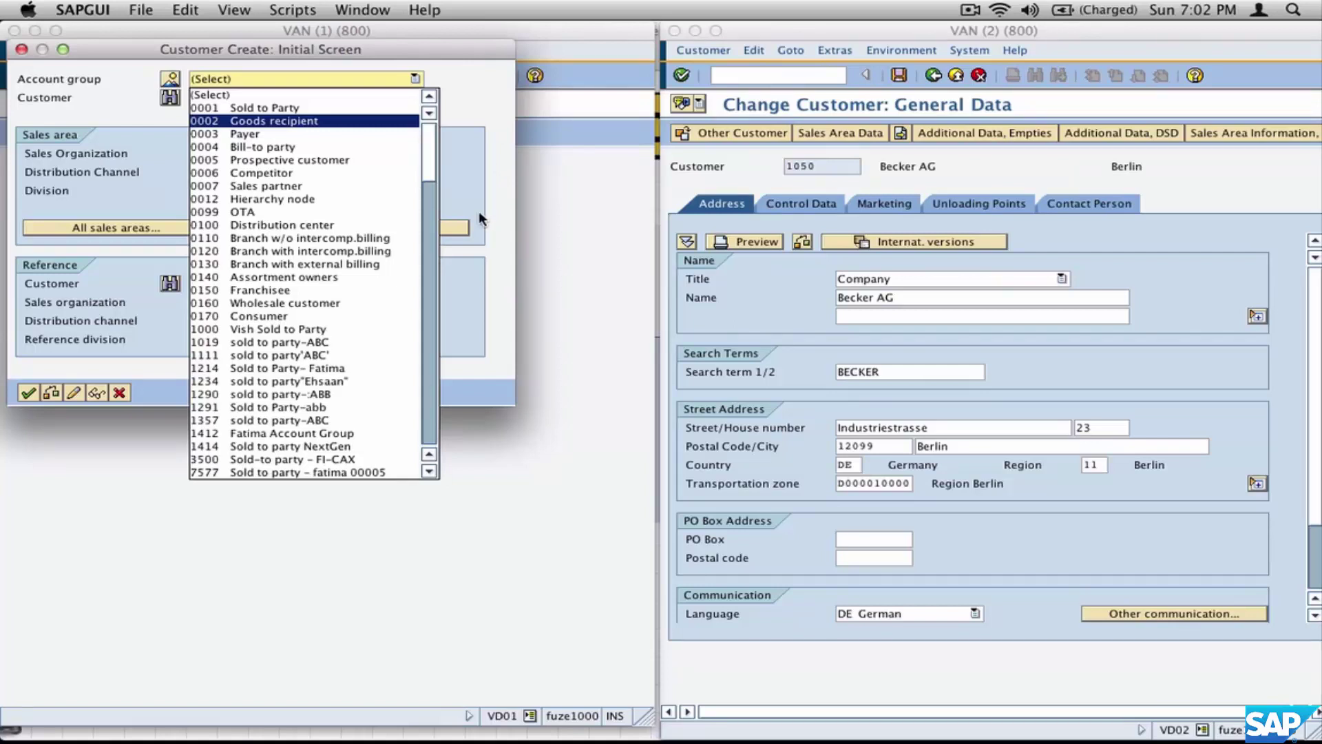
left_click(495, 344)
left_click(119, 392)
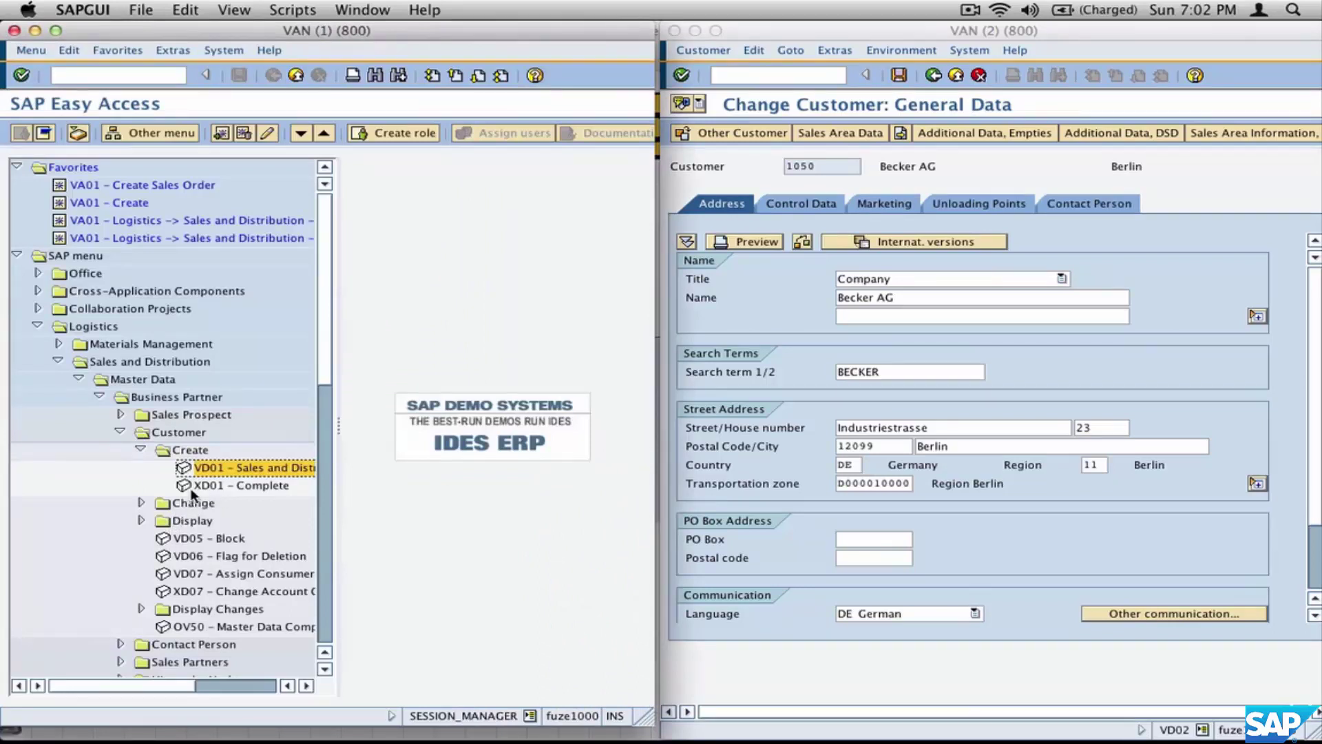
- Start VD02 - Sales and Distribution customer change and open the Becker Berlin record by entering its customer number
left_click(140, 449)
left_click(140, 467)
double_click(251, 486)
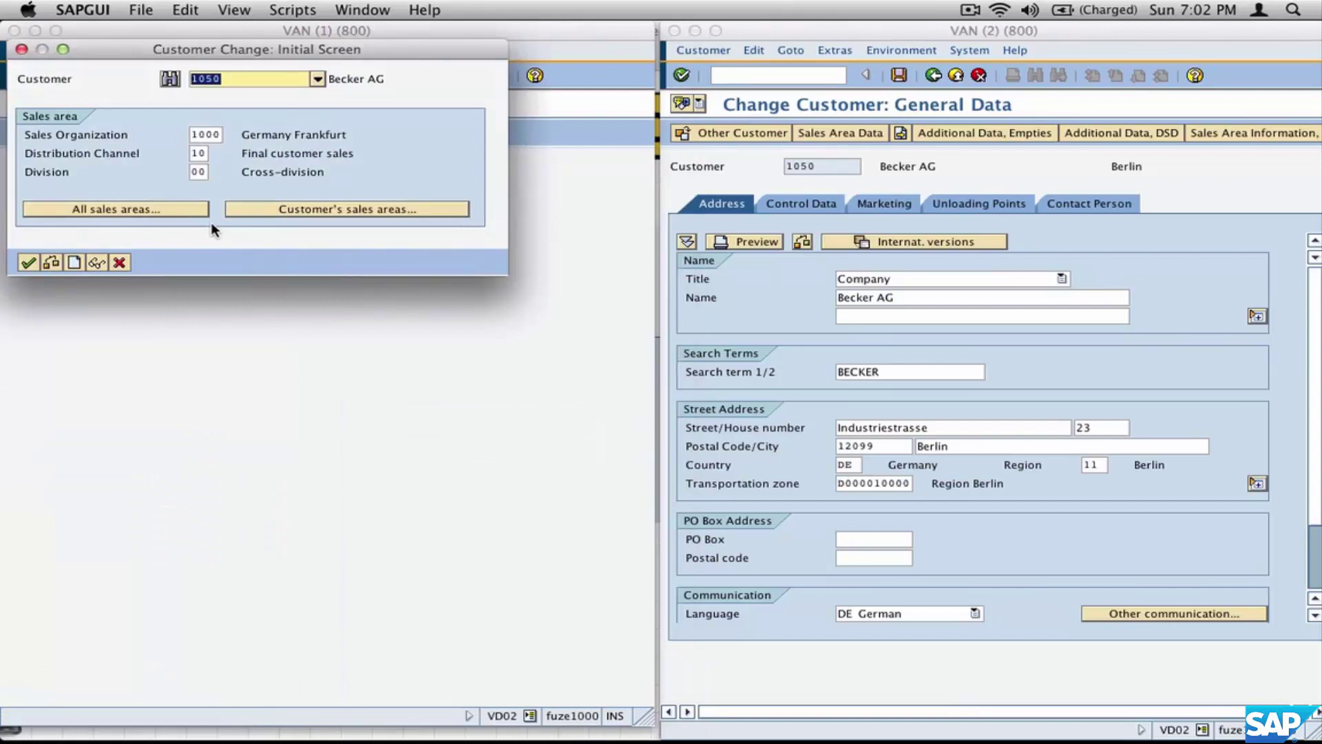
type("1000")
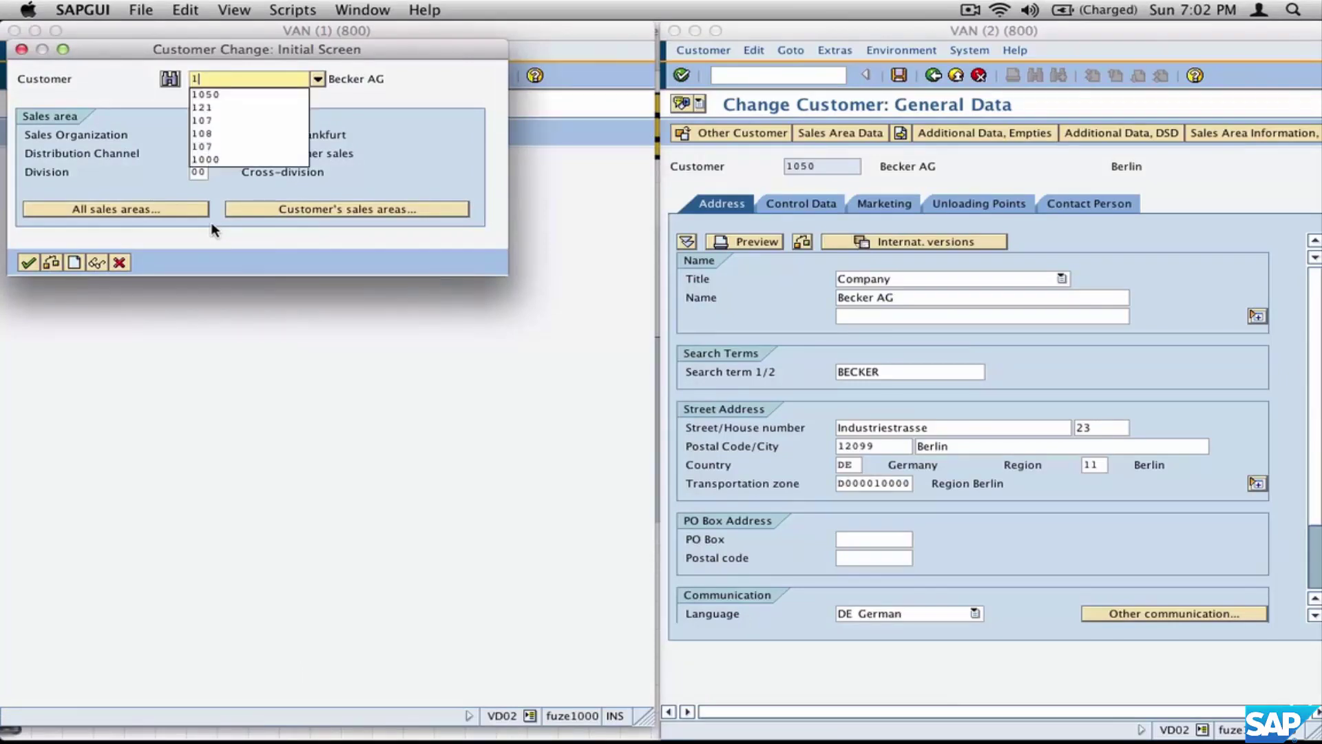
left_click(28, 263)
- Display the sales area data of both Becker Berlin and Becker AG for comparison
left_click(830, 165)
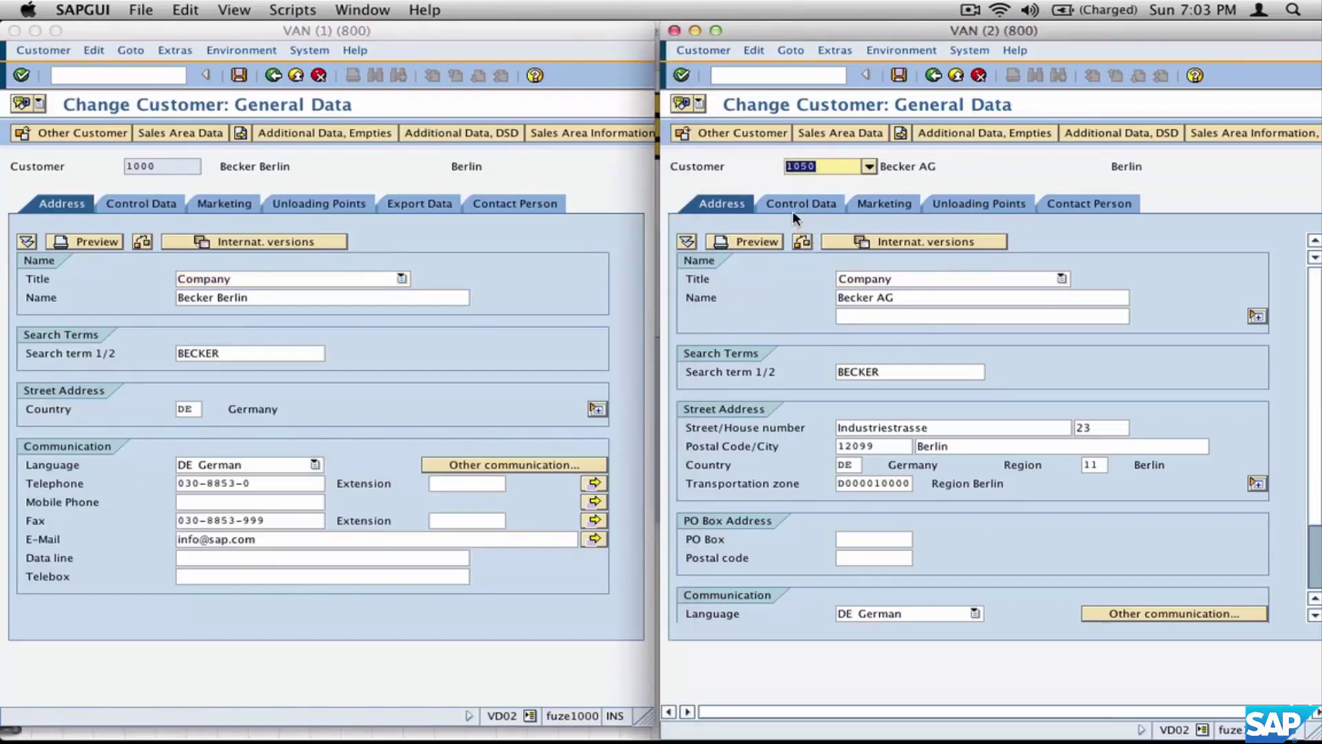
left_click(204, 134)
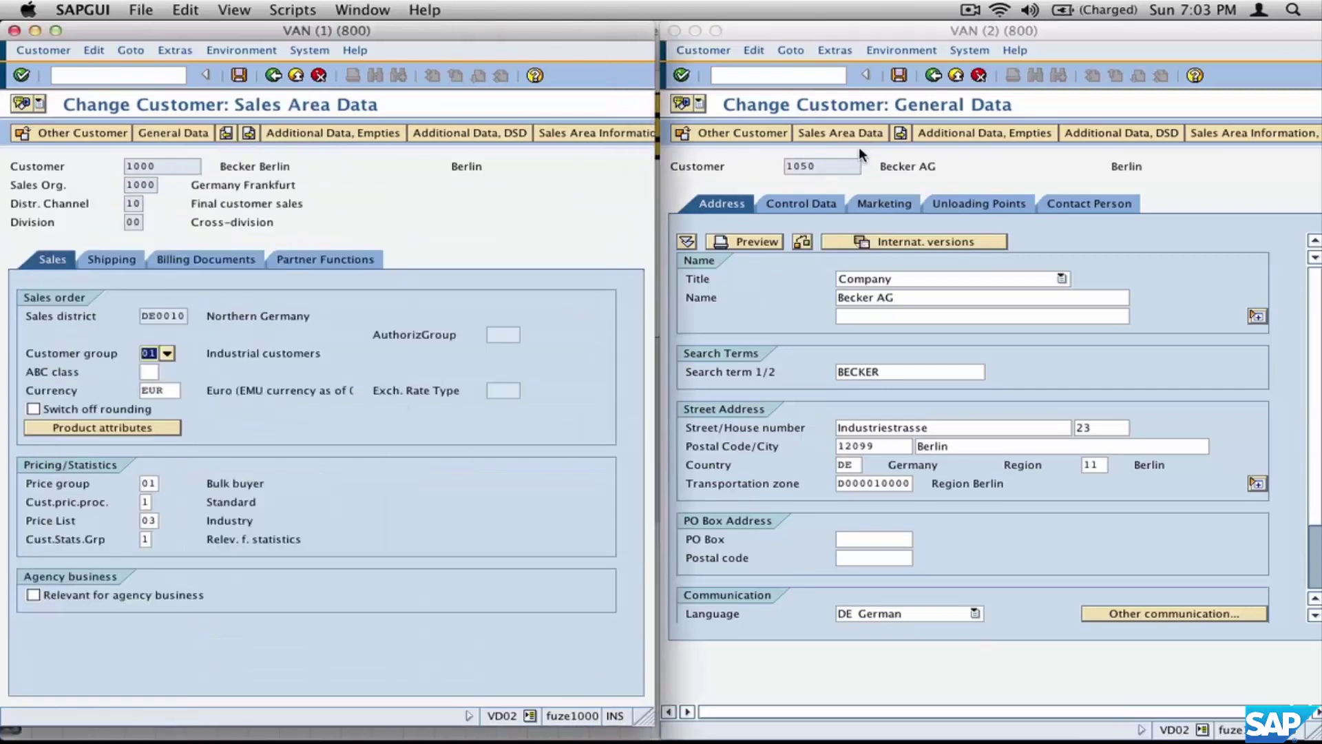
left_click(865, 137)
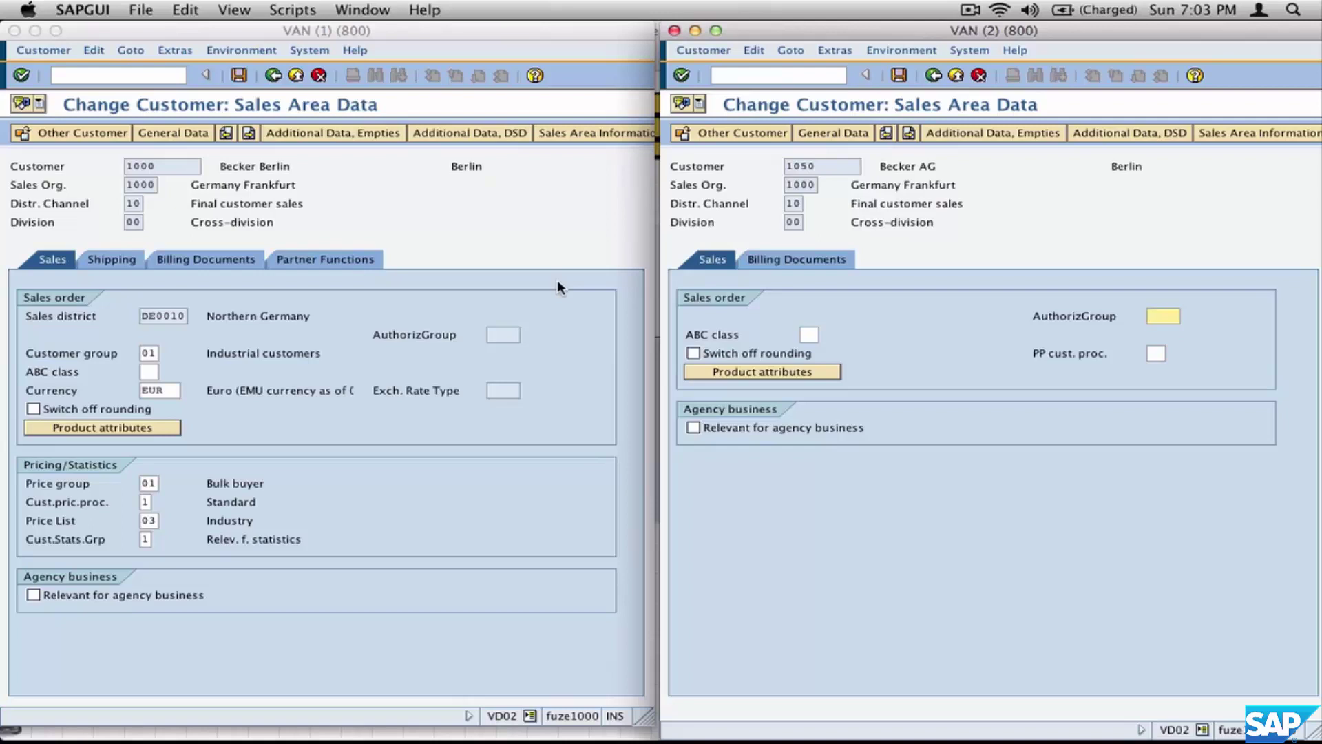
- Switch to inkBook and draw arrows pointing at each sales area tab in the Becker Berlin and Becker AG screenshots
key("super+Tab")
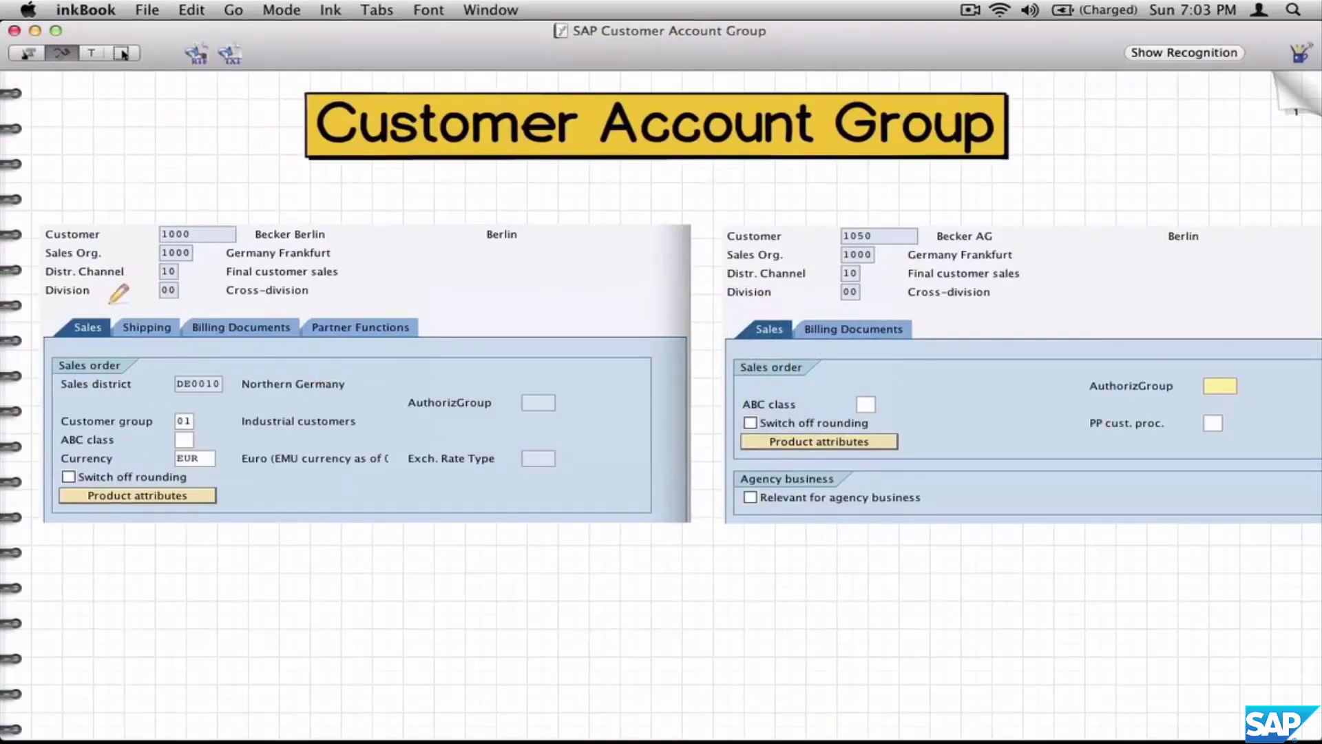
left_click_drag(111, 292, 104, 315)
left_click_drag(172, 288, 165, 313)
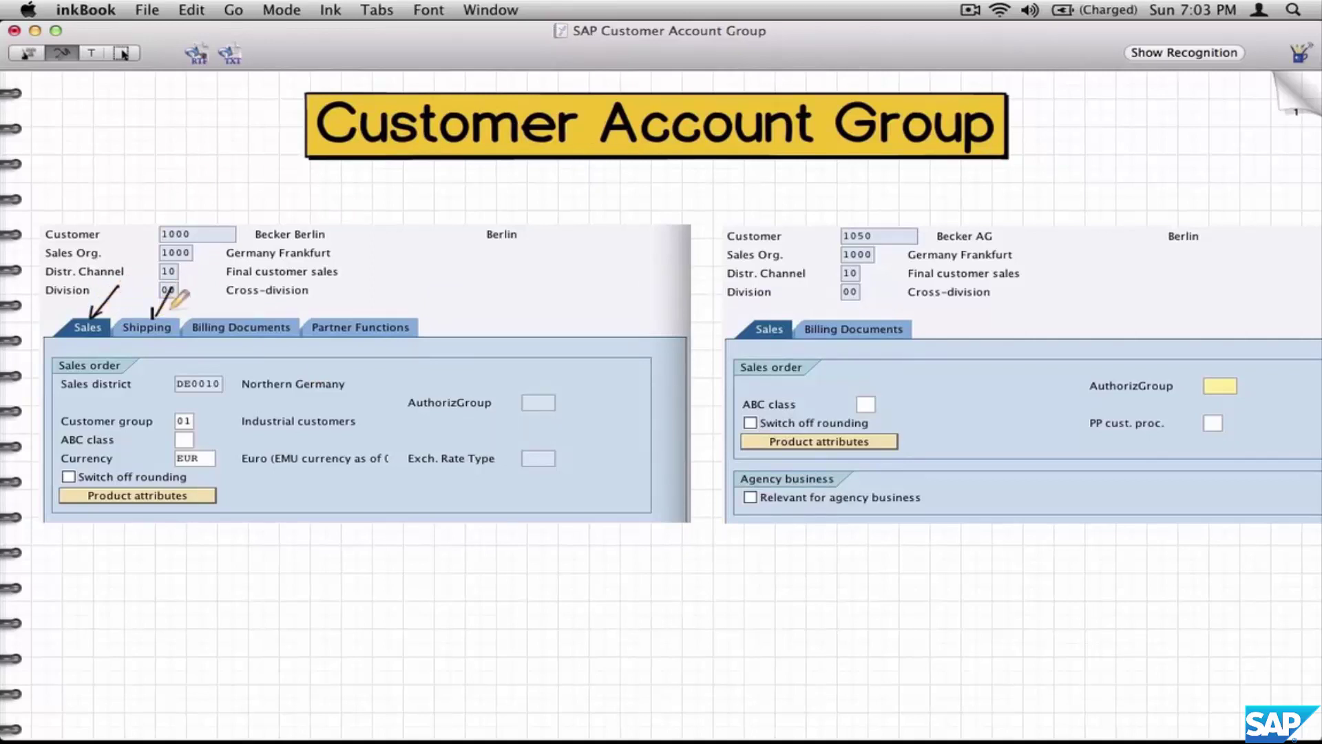
left_click_drag(270, 292, 266, 318)
left_click_drag(349, 299, 339, 314)
left_click_drag(337, 306, 347, 313)
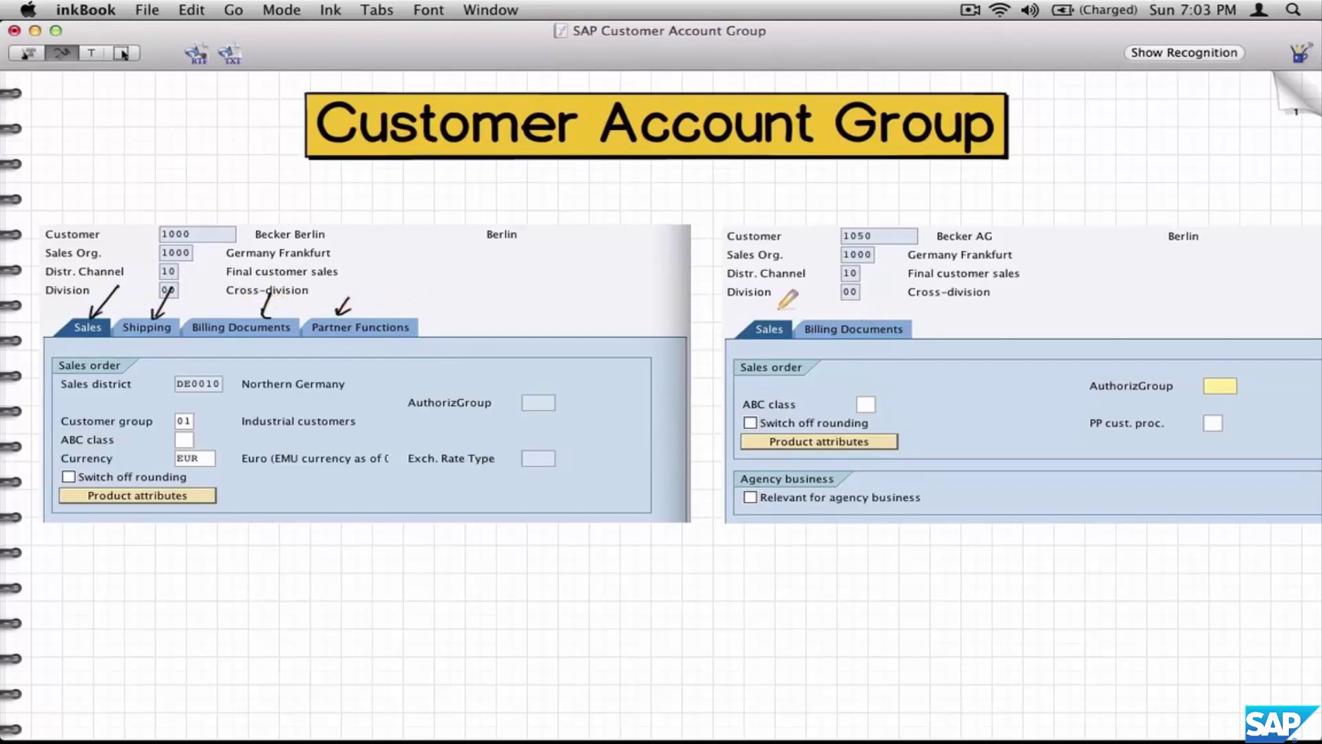
left_click_drag(790, 298, 780, 322)
left_click_drag(858, 298, 852, 321)
- Circle the sales district DE0010 in the Becker Berlin screenshot and mark the corresponding spot above ABC class for Becker AG
mouse_move(230, 373)
left_mouse_down()
mouse_move(212, 363)
mouse_move(151, 384)
mouse_move(206, 406)
mouse_move(227, 371)
left_mouse_up()
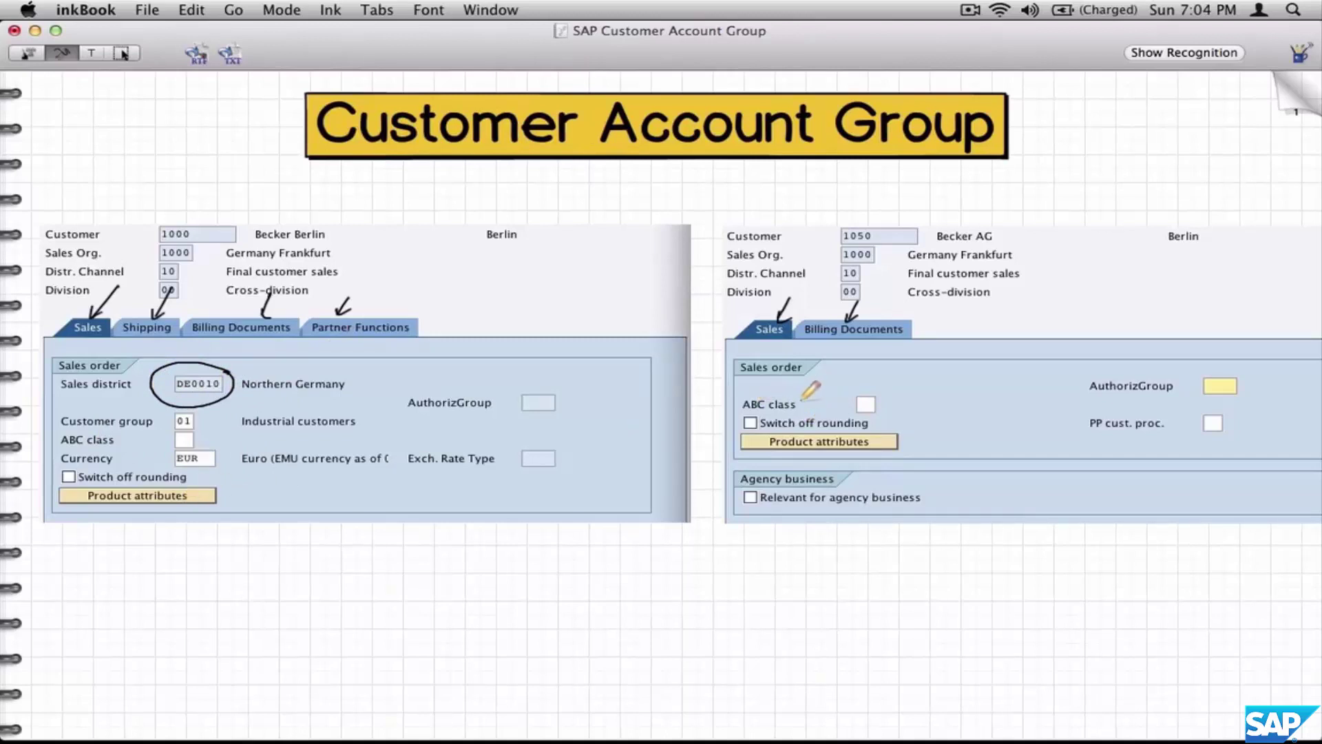
left_click_drag(749, 386, 878, 387)
- On notebook page 2, draw a frame around the Administrative Data dialog in the Becker Berlin screenshot
left_click(1288, 101)
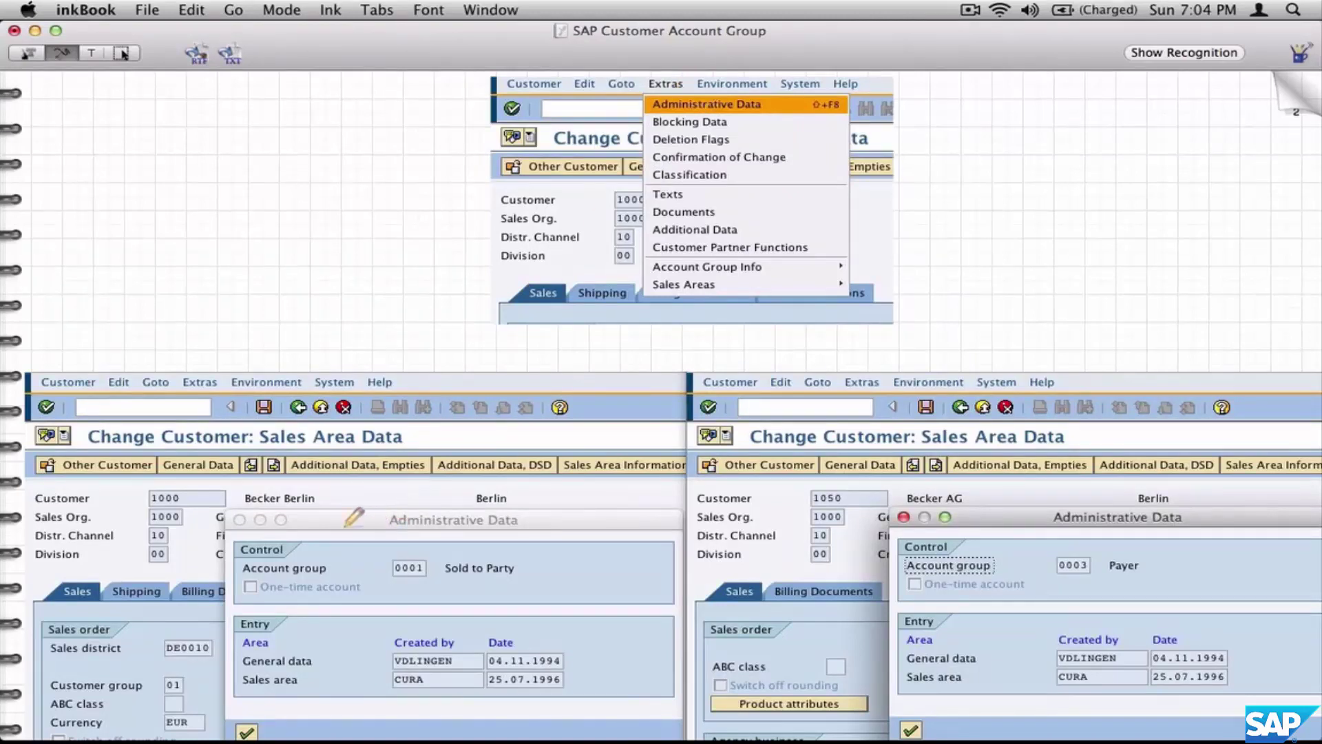
left_click_drag(222, 513, 223, 708)
mouse_move(227, 515)
left_mouse_down()
mouse_move(679, 505)
mouse_move(678, 668)
mouse_move(676, 708)
mouse_move(628, 727)
mouse_move(230, 730)
mouse_move(225, 673)
left_mouse_up()
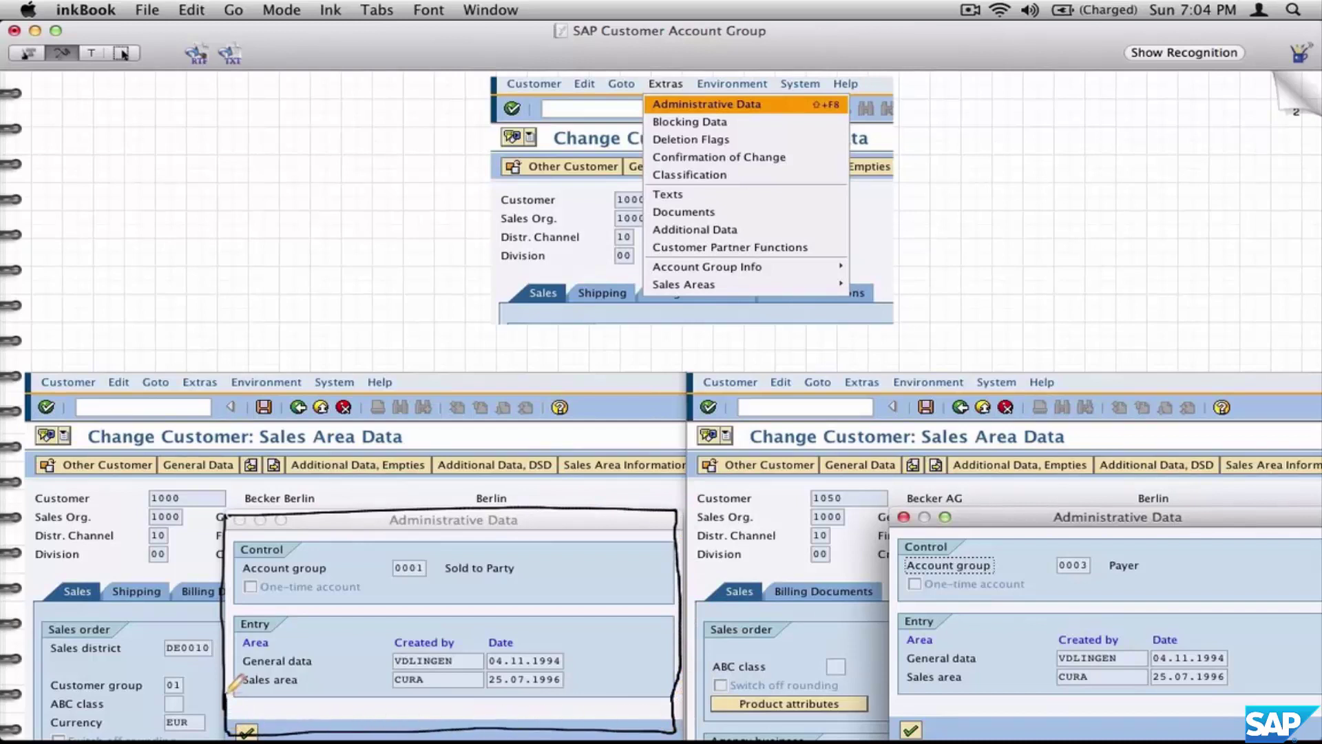
- Point arrows at account groups 0001 and 0003 in the Administrative Data dialogs and underline Sold to Party and Payer
mouse_move(439, 542)
left_mouse_down()
mouse_move(423, 559)
mouse_move(434, 559)
left_mouse_up()
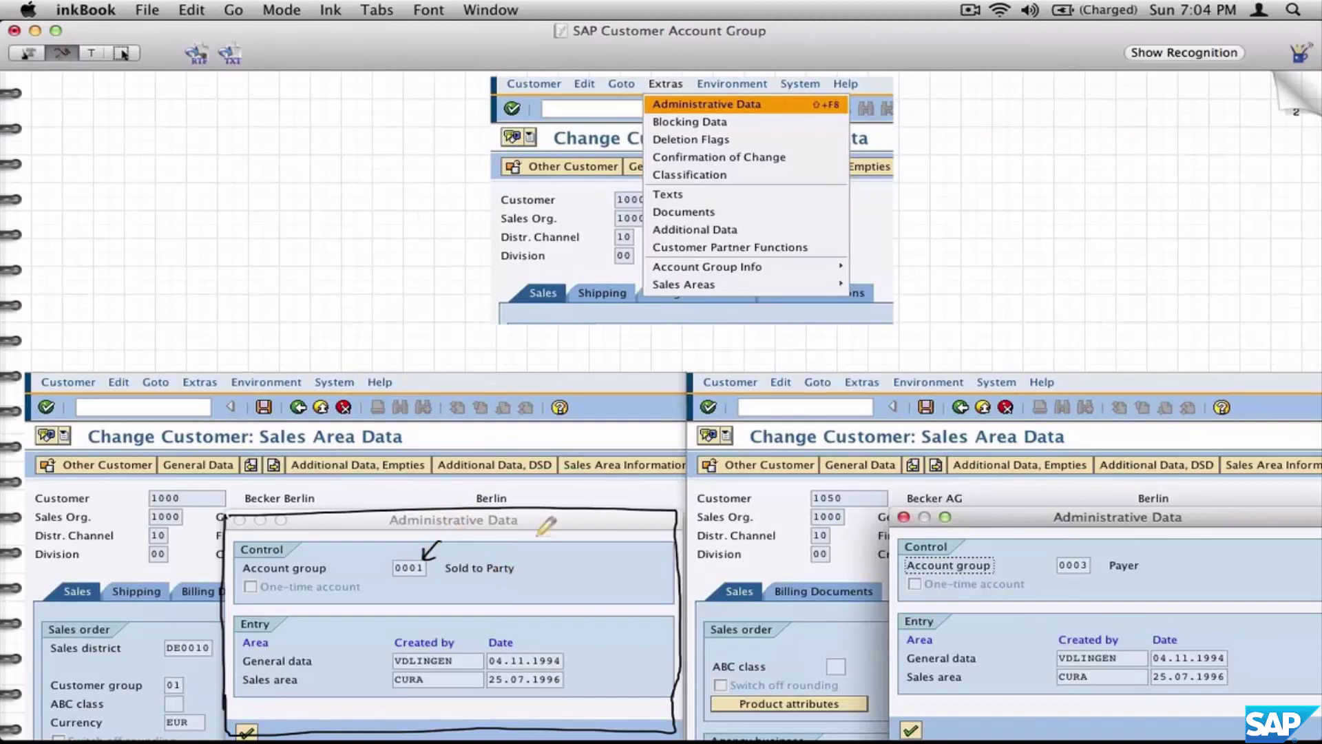
left_click_drag(1117, 532, 1109, 551)
left_click_drag(440, 584, 512, 582)
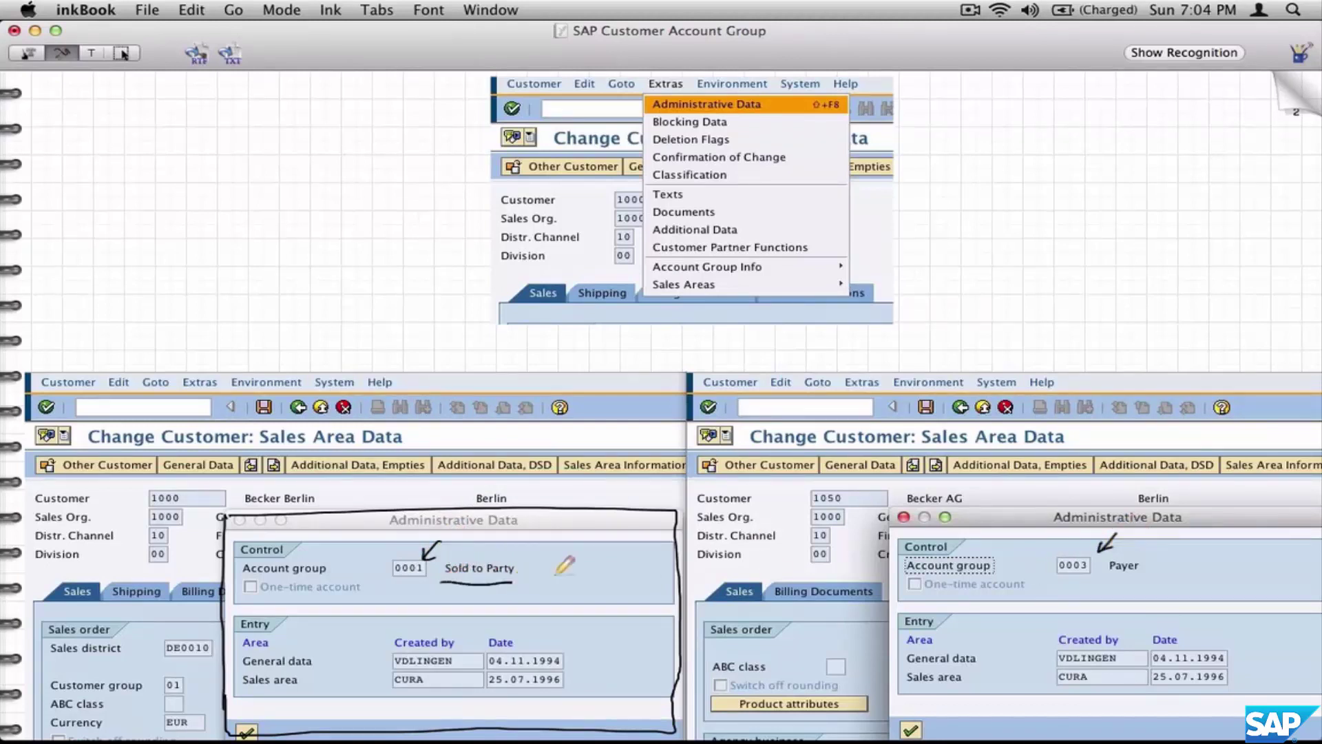
left_click_drag(1109, 579, 1154, 578)
- On notebook page 3, handwrite "SPRO > IMG >" above the Display IMG screenshot
left_click(1297, 103)
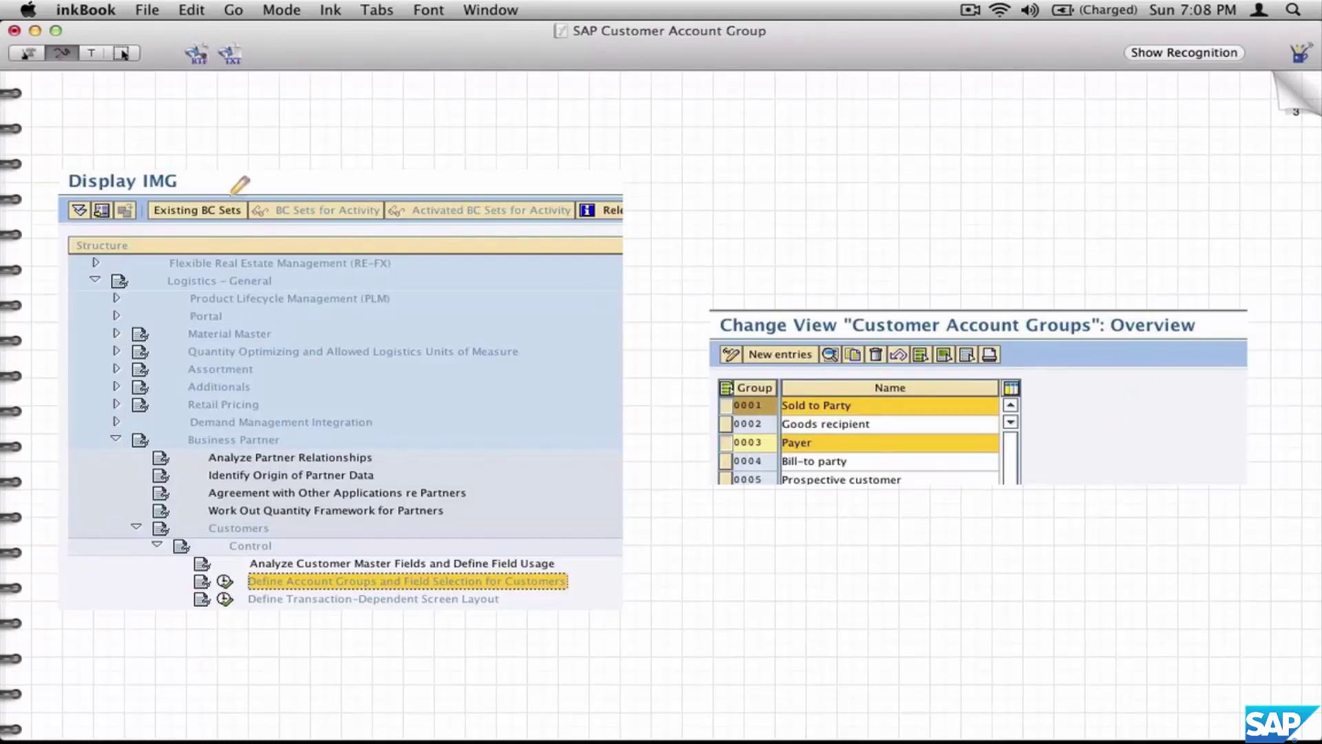
mouse_move(133, 109)
left_mouse_down()
mouse_move(126, 155)
mouse_move(133, 138)
mouse_move(270, 110)
mouse_move(278, 134)
mouse_move(338, 128)
mouse_move(321, 136)
left_mouse_up()
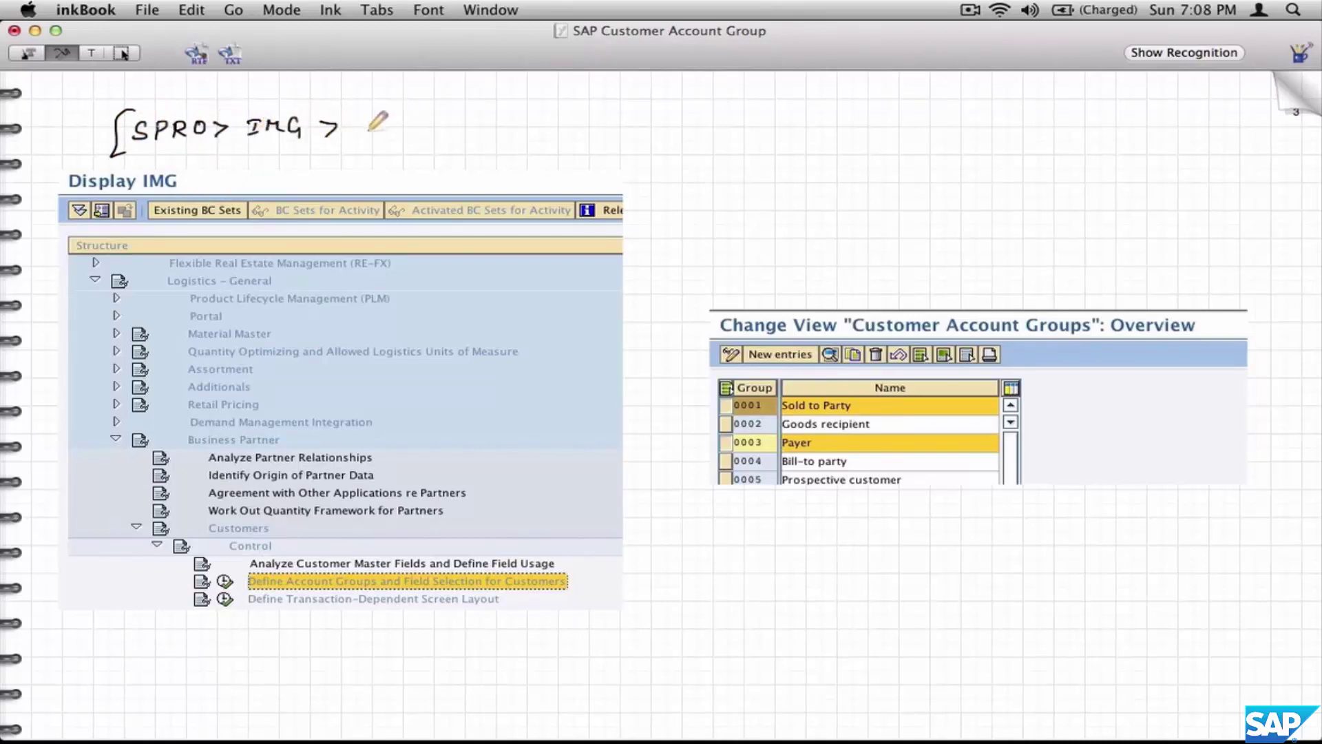
- Draw arrows at Logistics - General, Business Partner, Customers and Control, and box Define Account Groups and Field Selection for Customers
left_click_drag(308, 272, 293, 283)
left_click_drag(319, 426, 299, 440)
left_click_drag(274, 524, 289, 553)
mouse_move(211, 590)
left_mouse_down()
mouse_move(211, 574)
mouse_move(573, 561)
mouse_move(571, 591)
mouse_move(216, 591)
left_mouse_up()
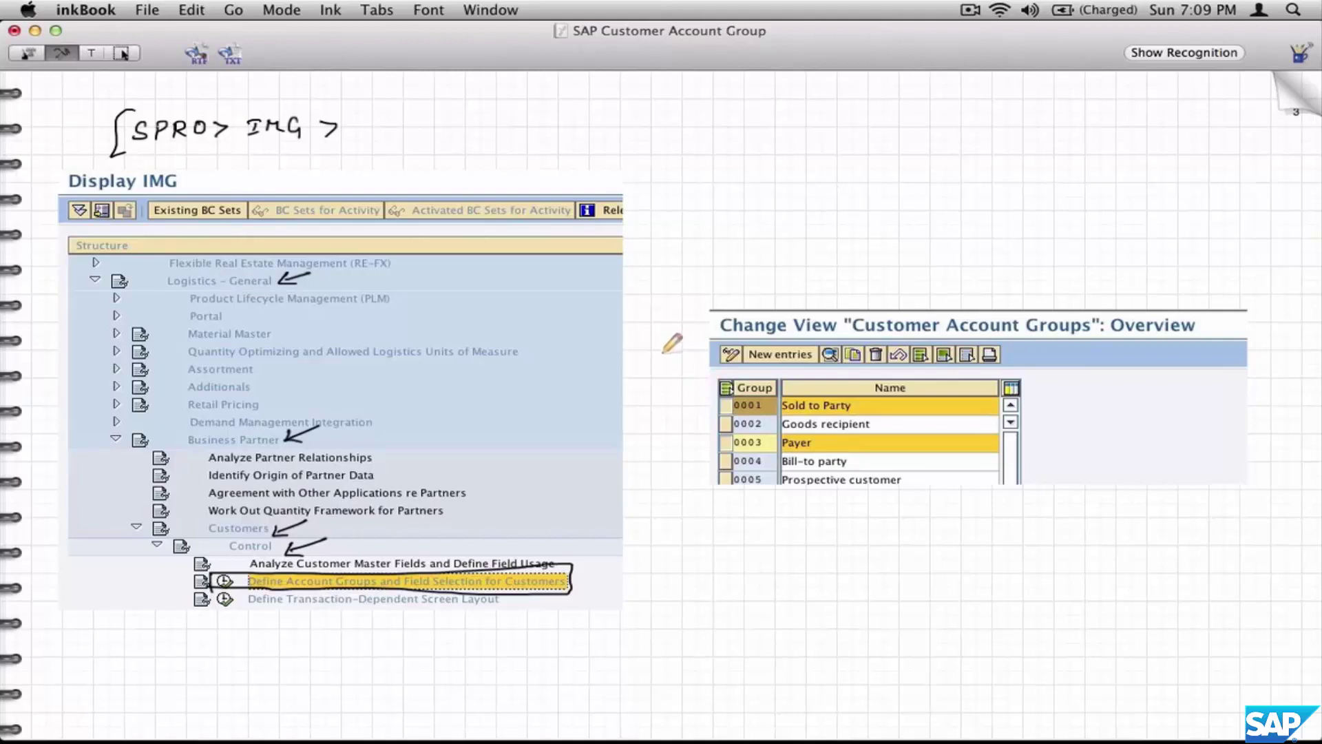
- Draw an arrow above the handwritten SPRO and underline both SPRO and IMG
left_click_drag(175, 93, 176, 112)
left_click_drag(135, 145, 200, 144)
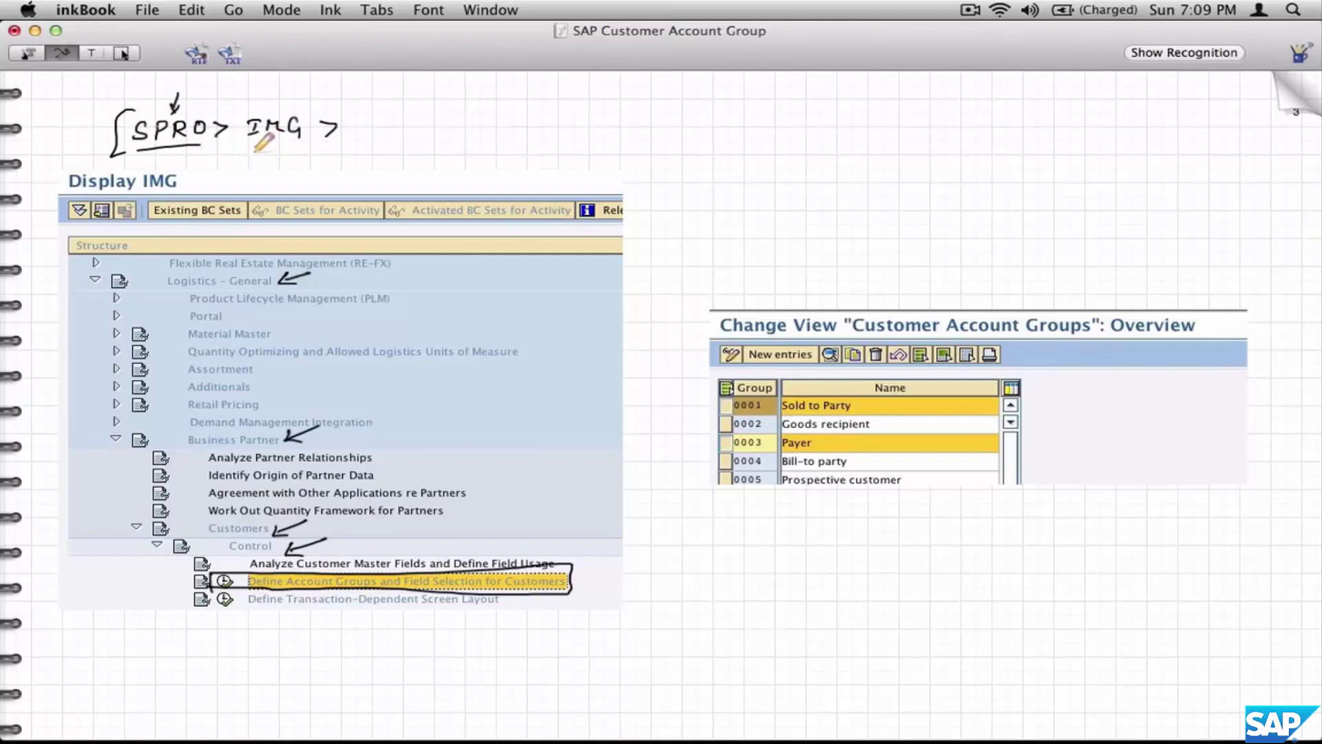
left_click_drag(249, 144, 301, 142)
- Draw arrows at groups 0001 and 0003 in the Customer Account Groups overview, then turn to notebook page 4
mouse_move(683, 415)
left_mouse_down()
mouse_move(720, 407)
mouse_move(717, 453)
left_mouse_up()
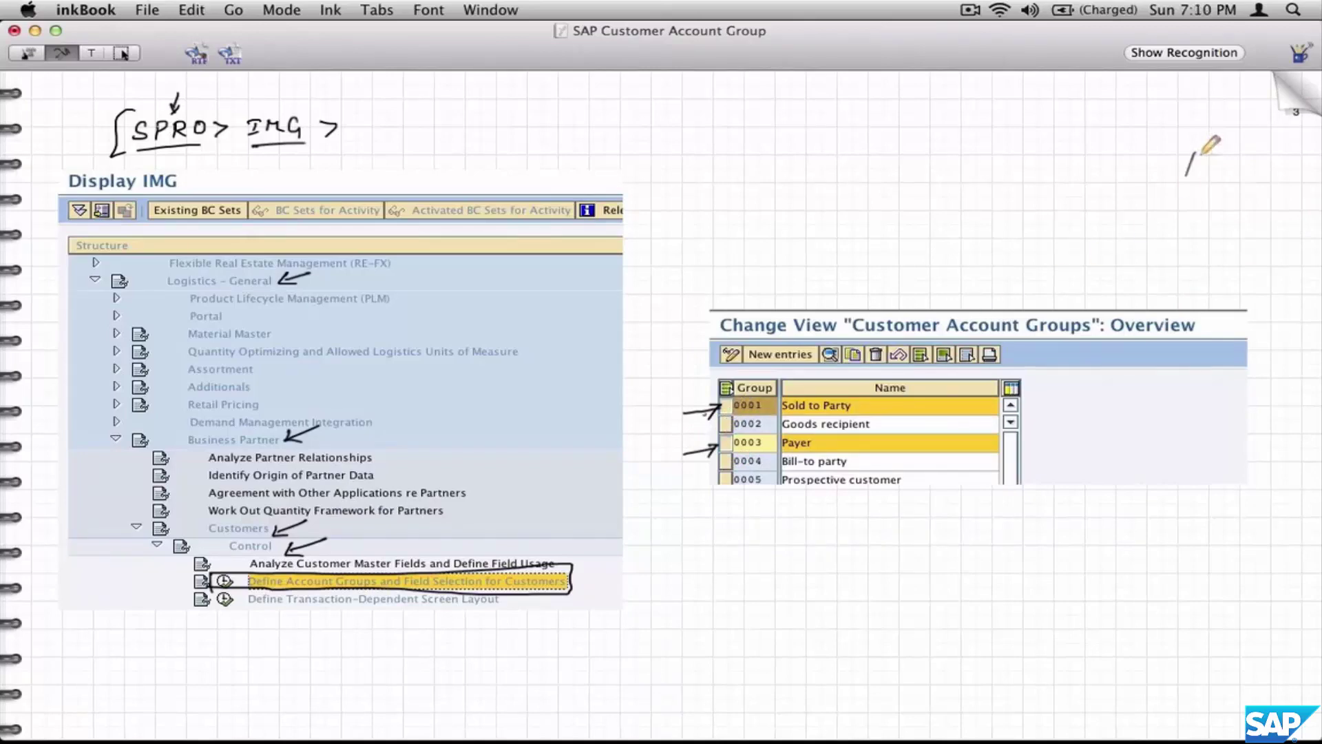
left_click(1282, 107)
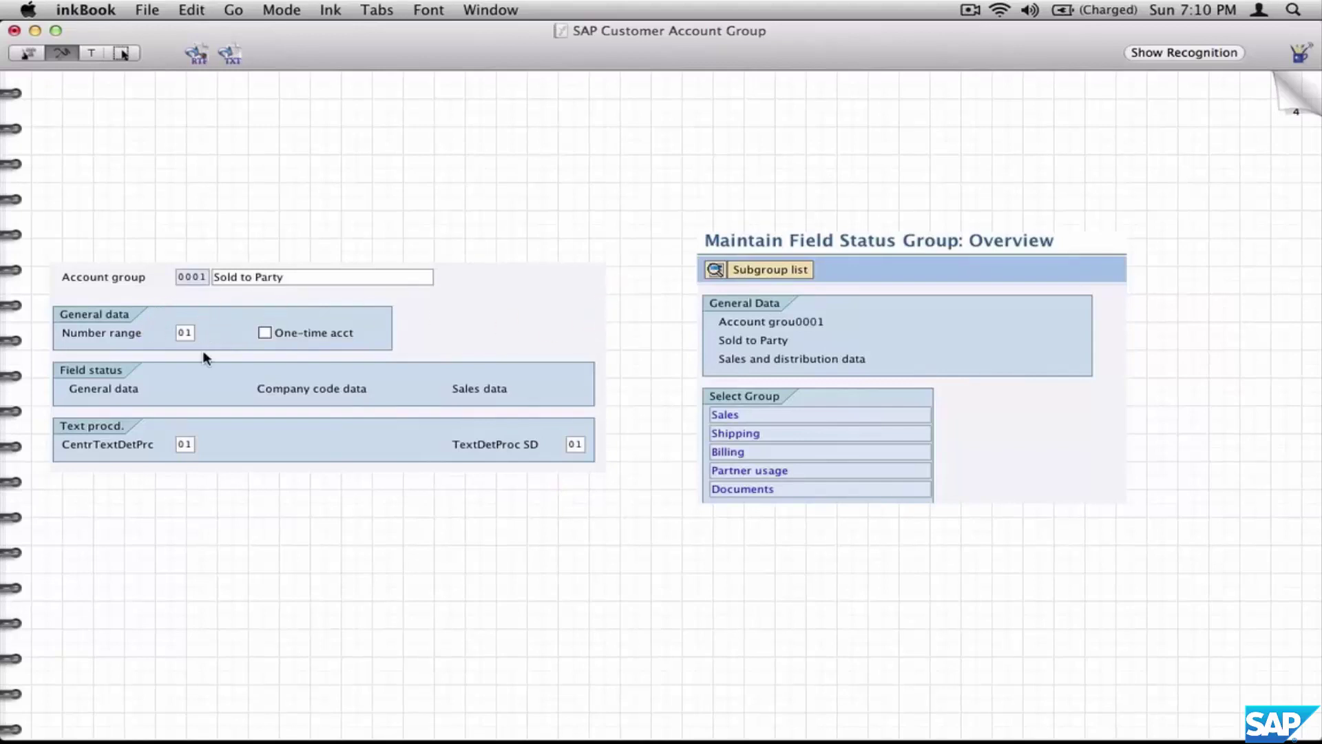
- Switch back to SAPGUI and leave the Becker Berlin customer change to return to SAP Easy Access
key("super+Tab")
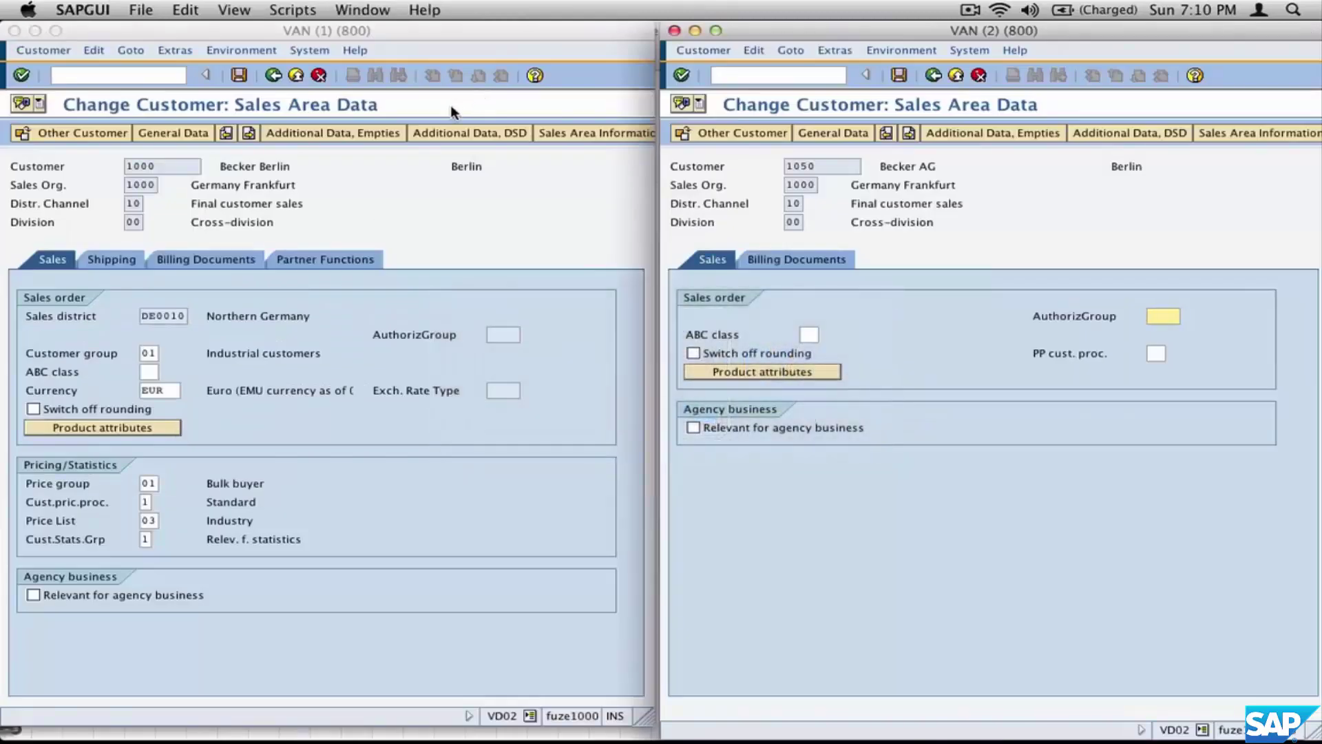
left_click(273, 75)
left_click(336, 226)
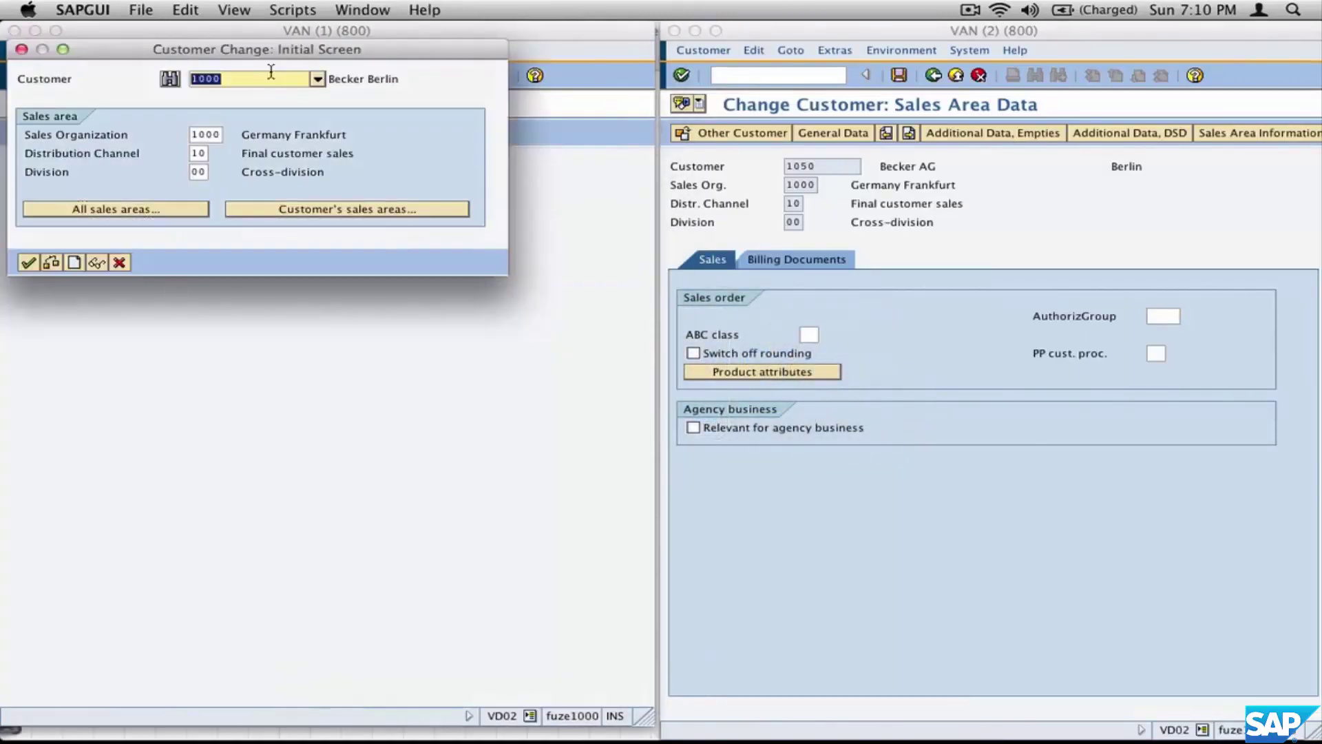
left_click(270, 77)
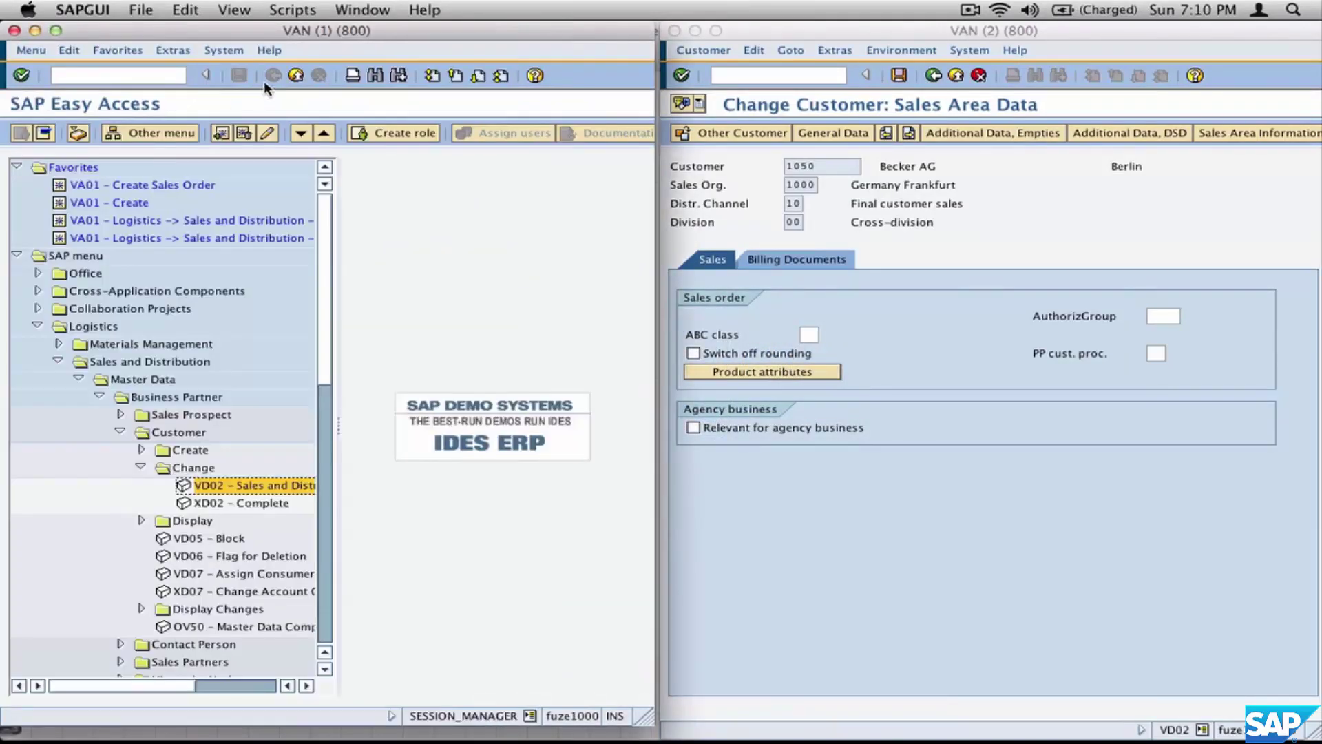
- Run transaction spro from SAP Easy Access
left_click(139, 73)
type("sp")
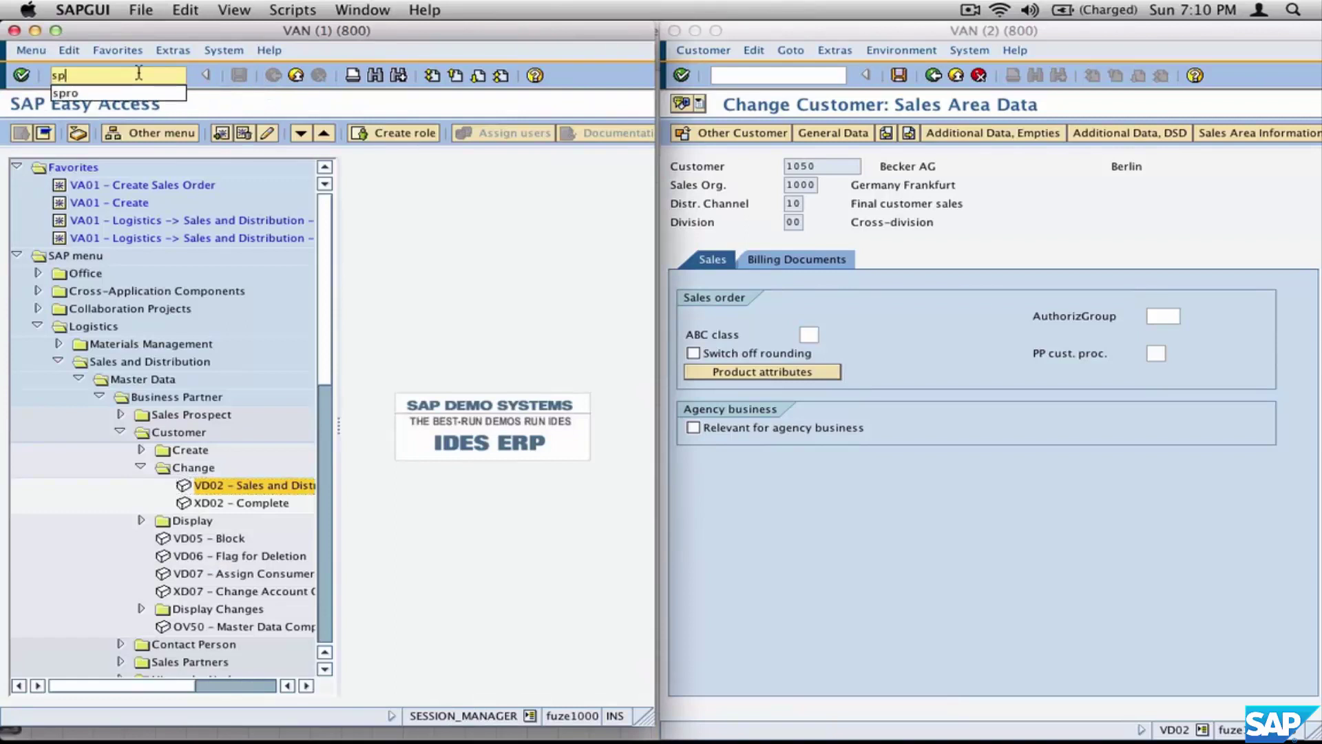
type("ro")
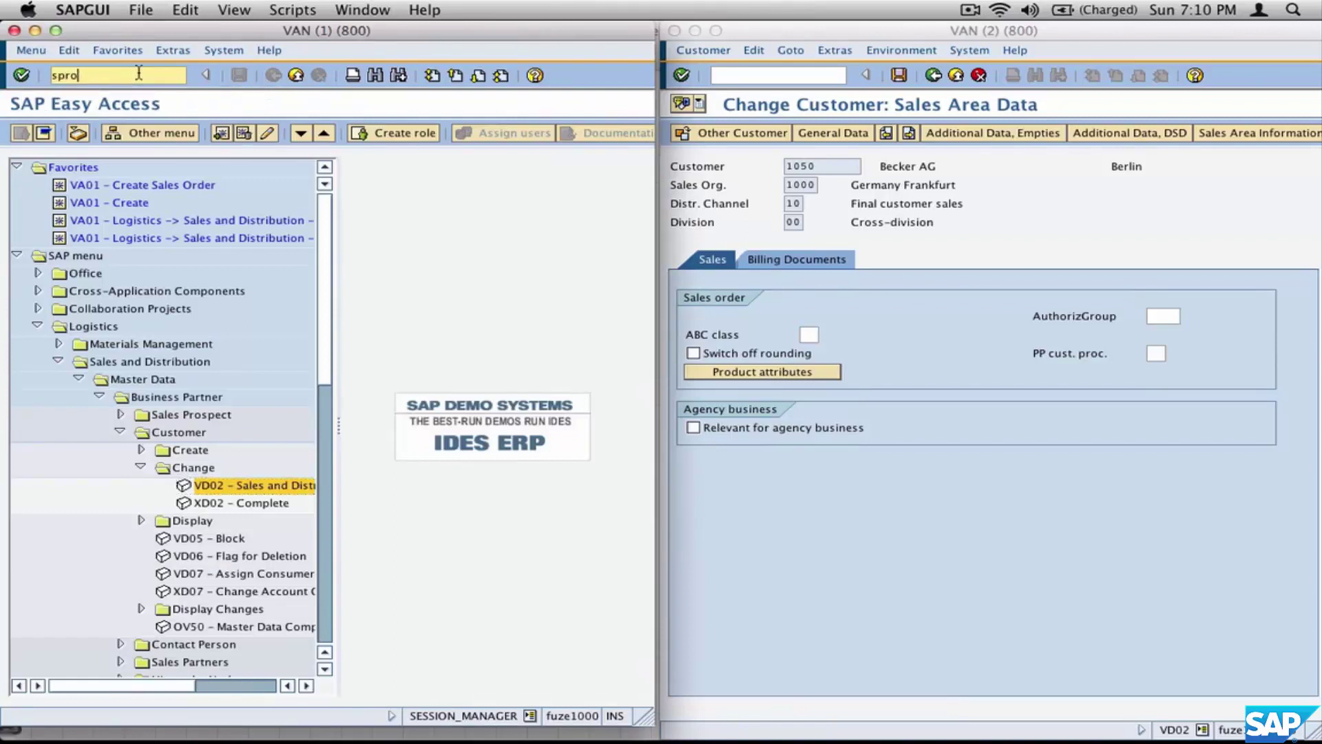
left_click(28, 74)
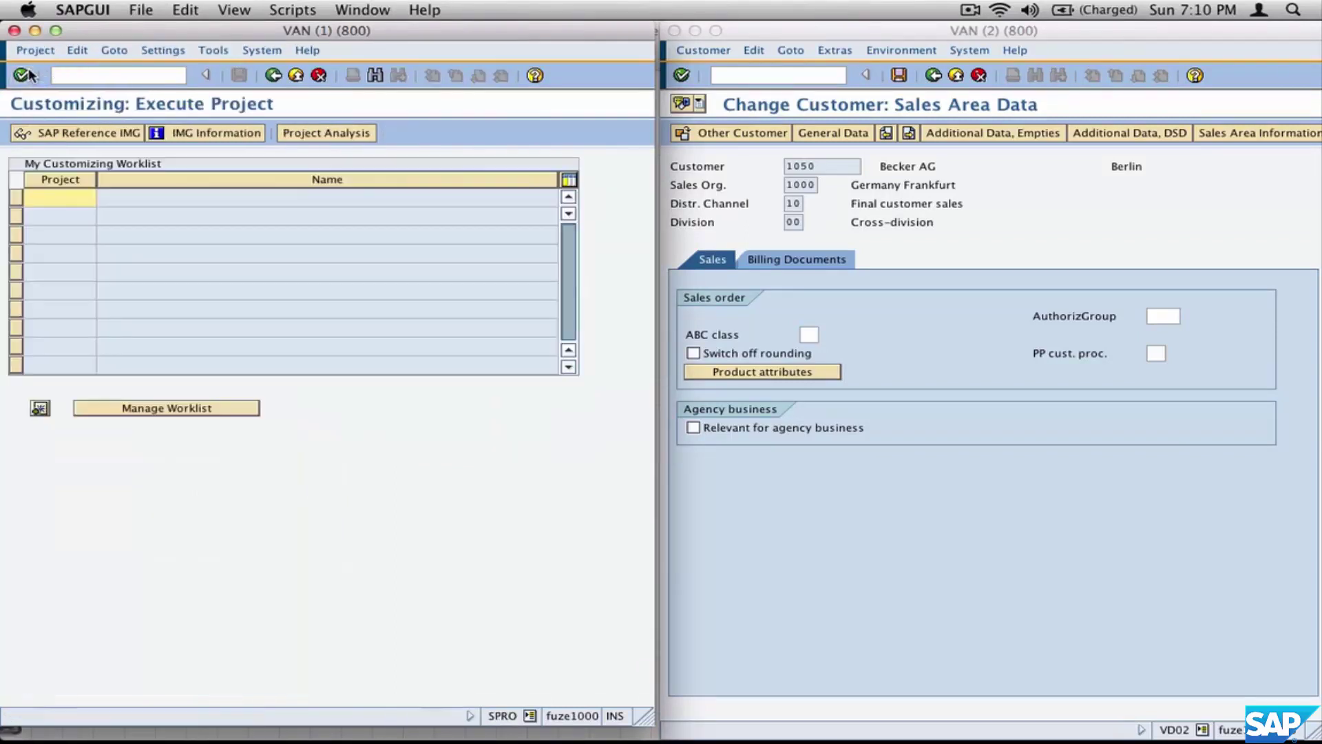
- In the SAP Reference IMG, open Define Account Groups and Field Selection for Customers under Logistics - General, Business Partner, Customers, Control
left_click(92, 134)
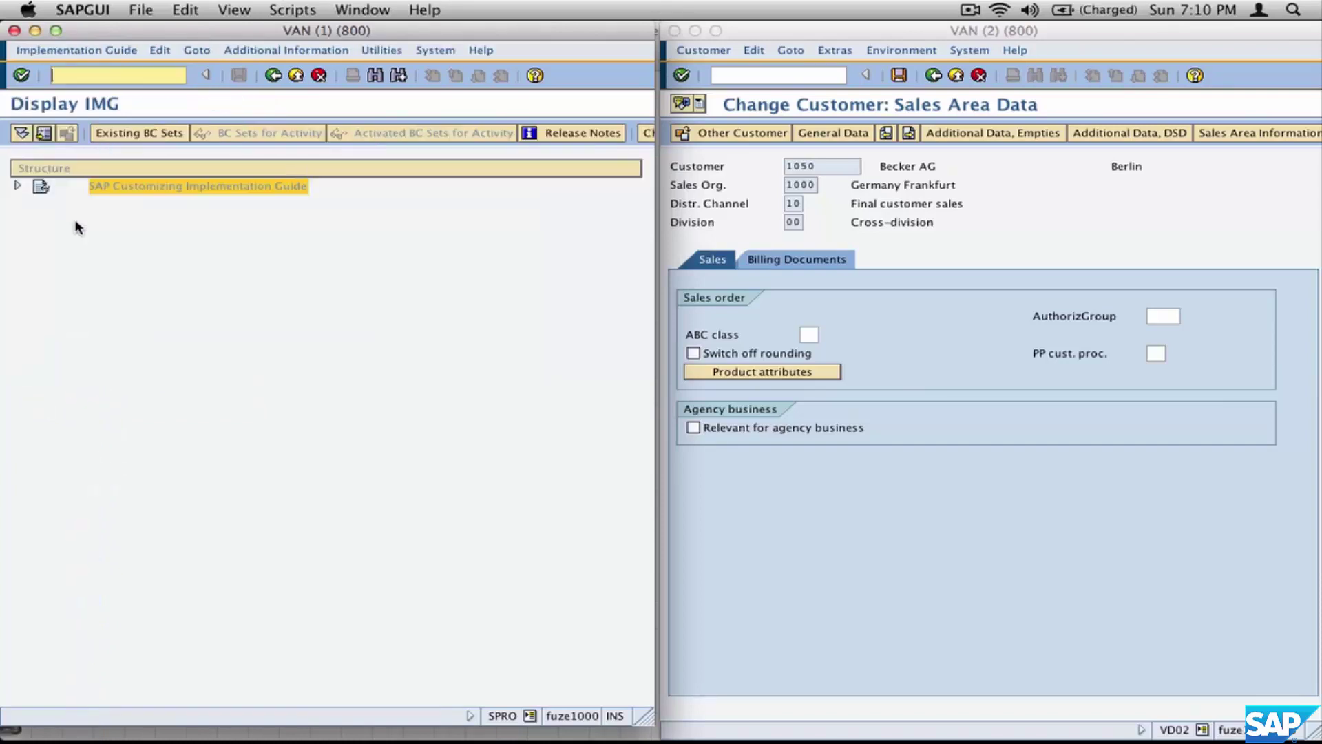
left_click(17, 186)
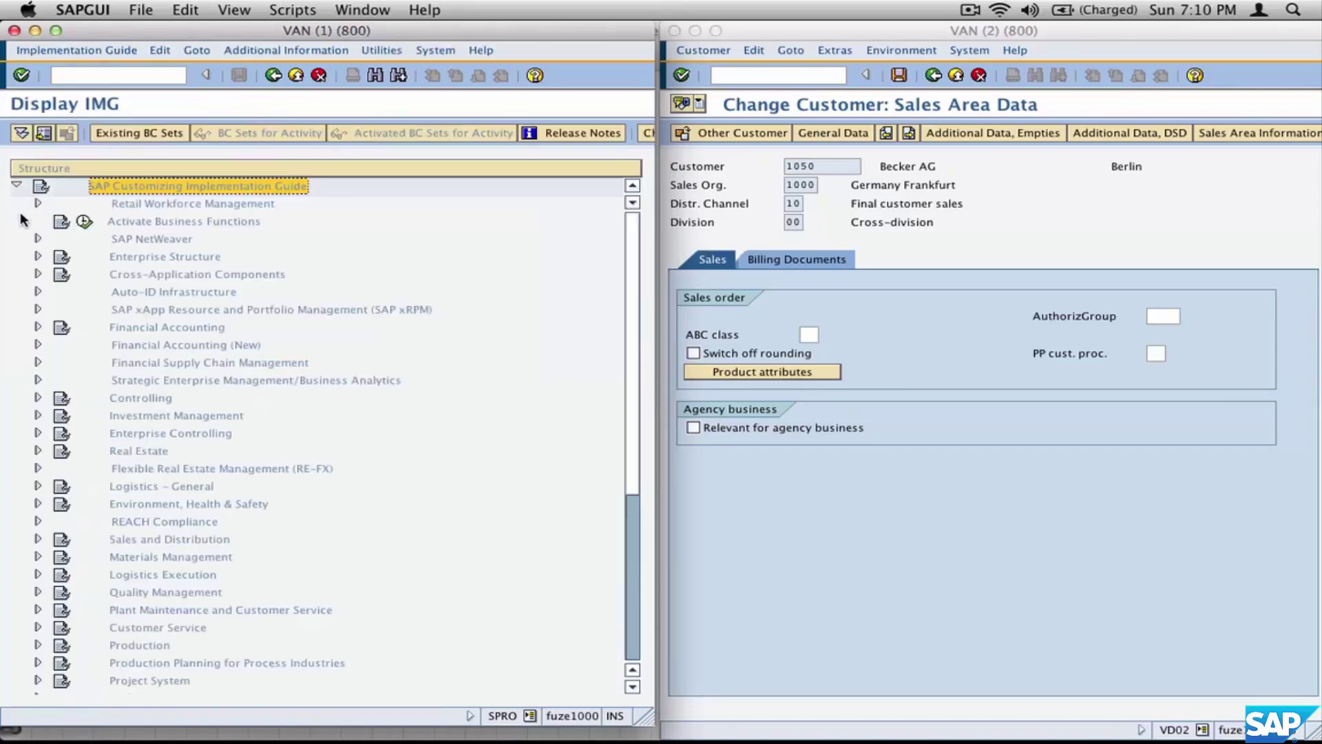
left_click(38, 487)
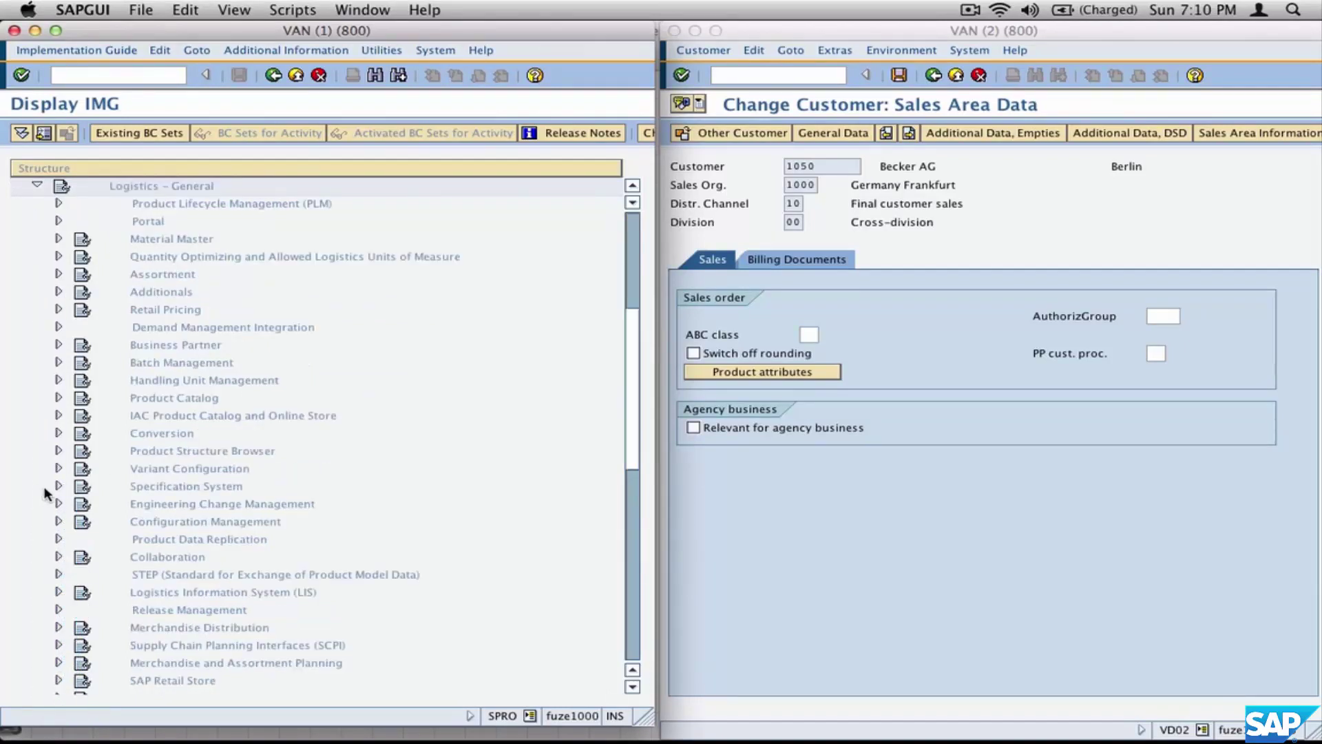
left_click(58, 344)
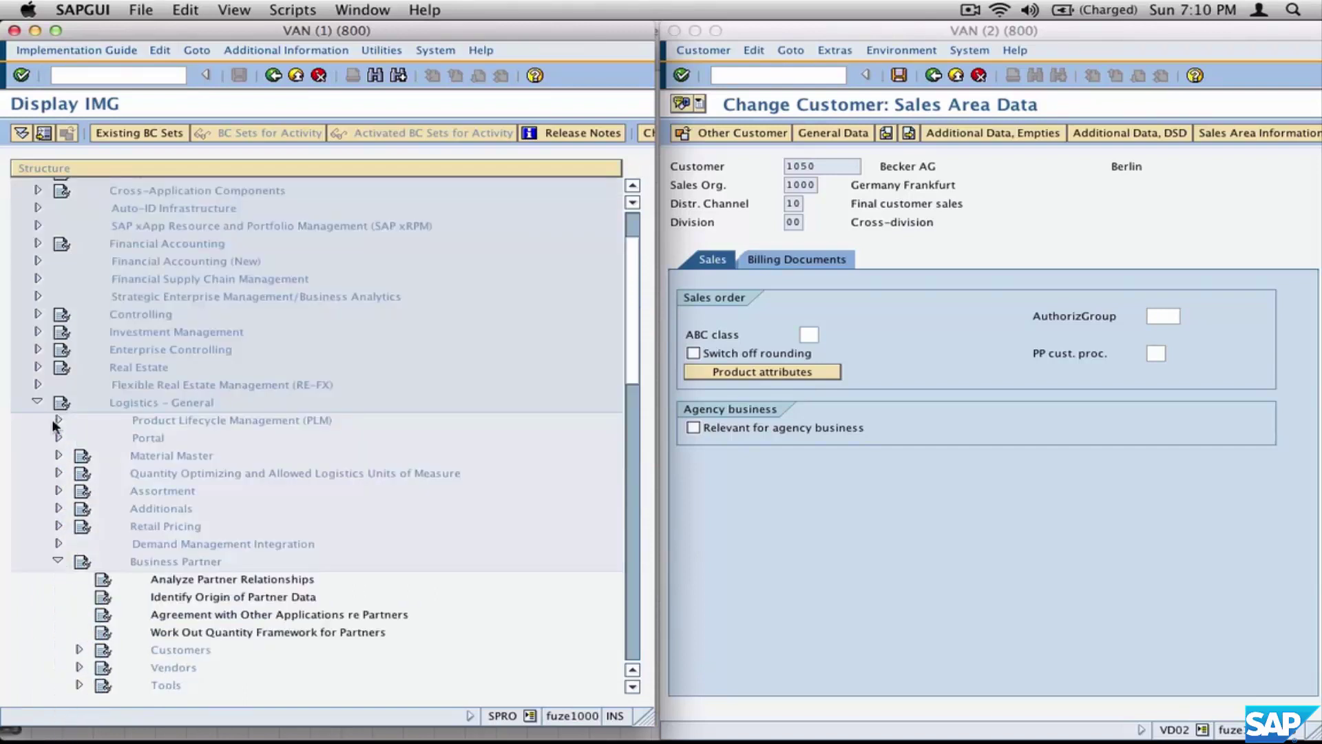
left_click(80, 650)
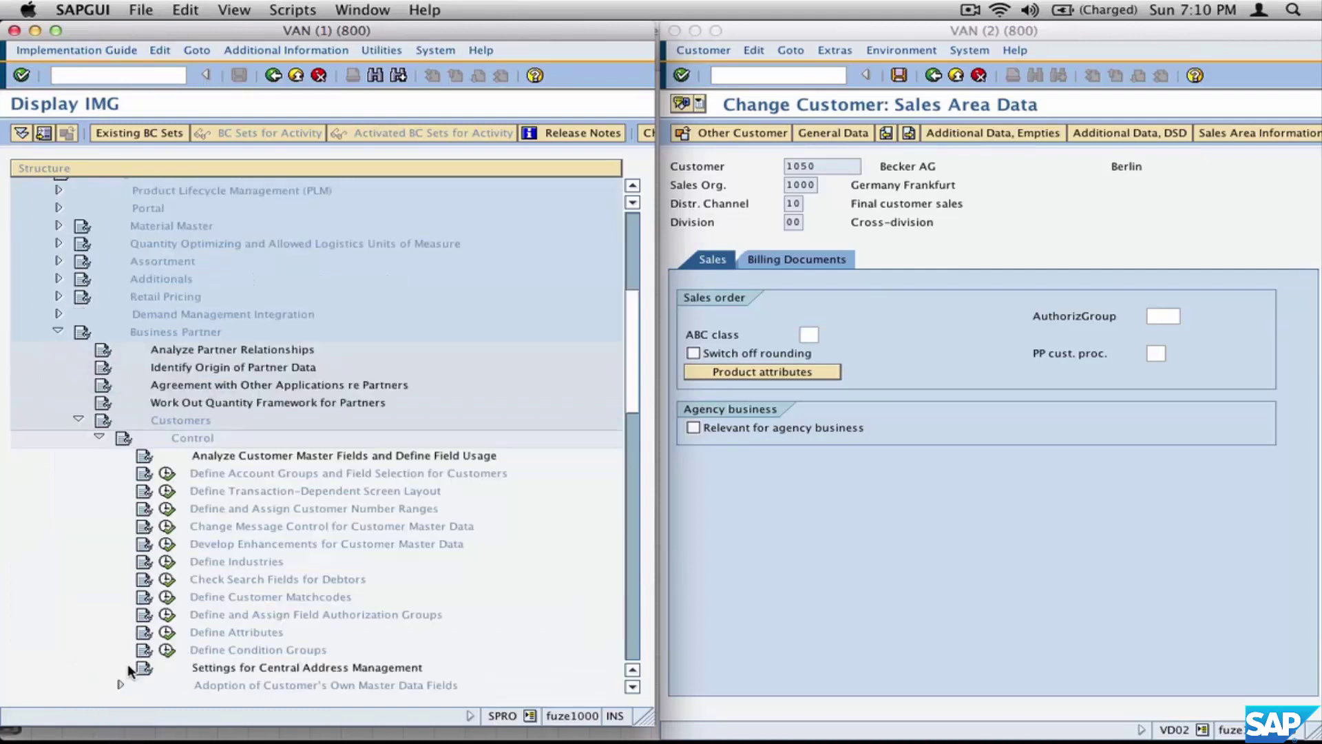
left_click(234, 480)
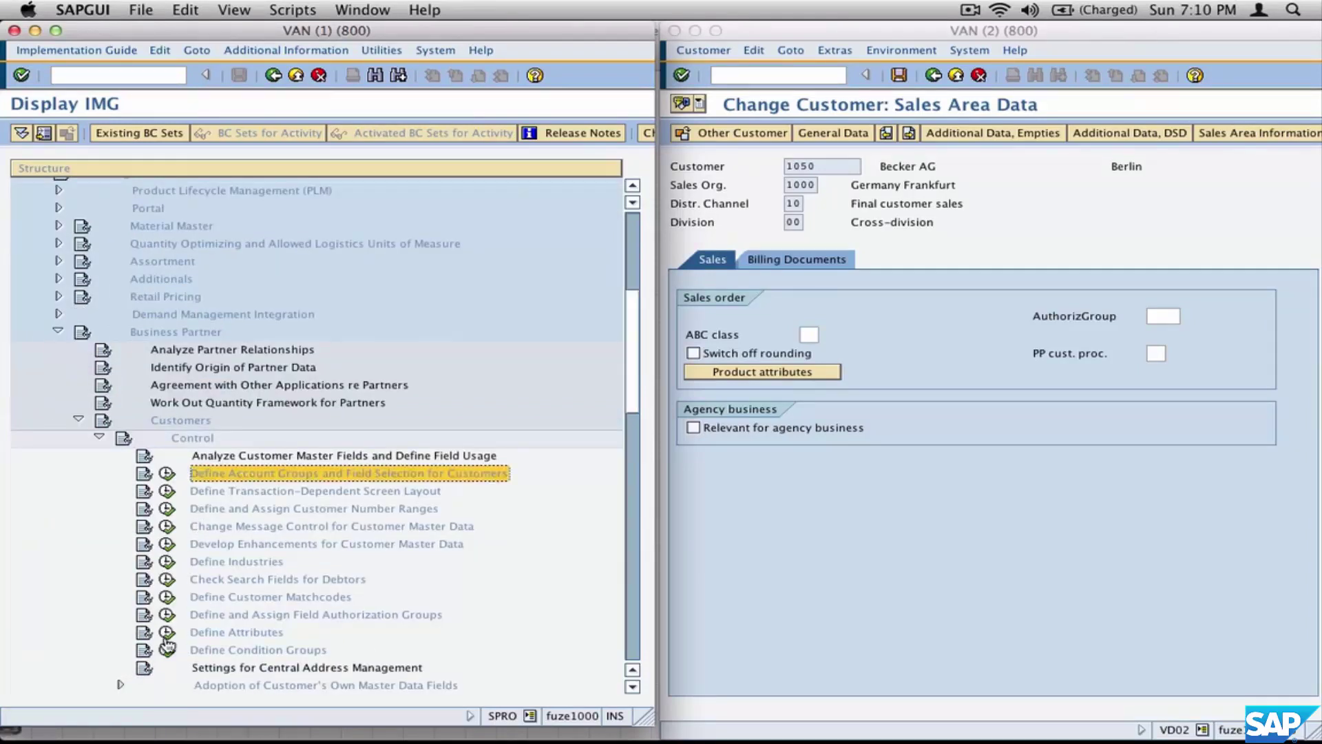
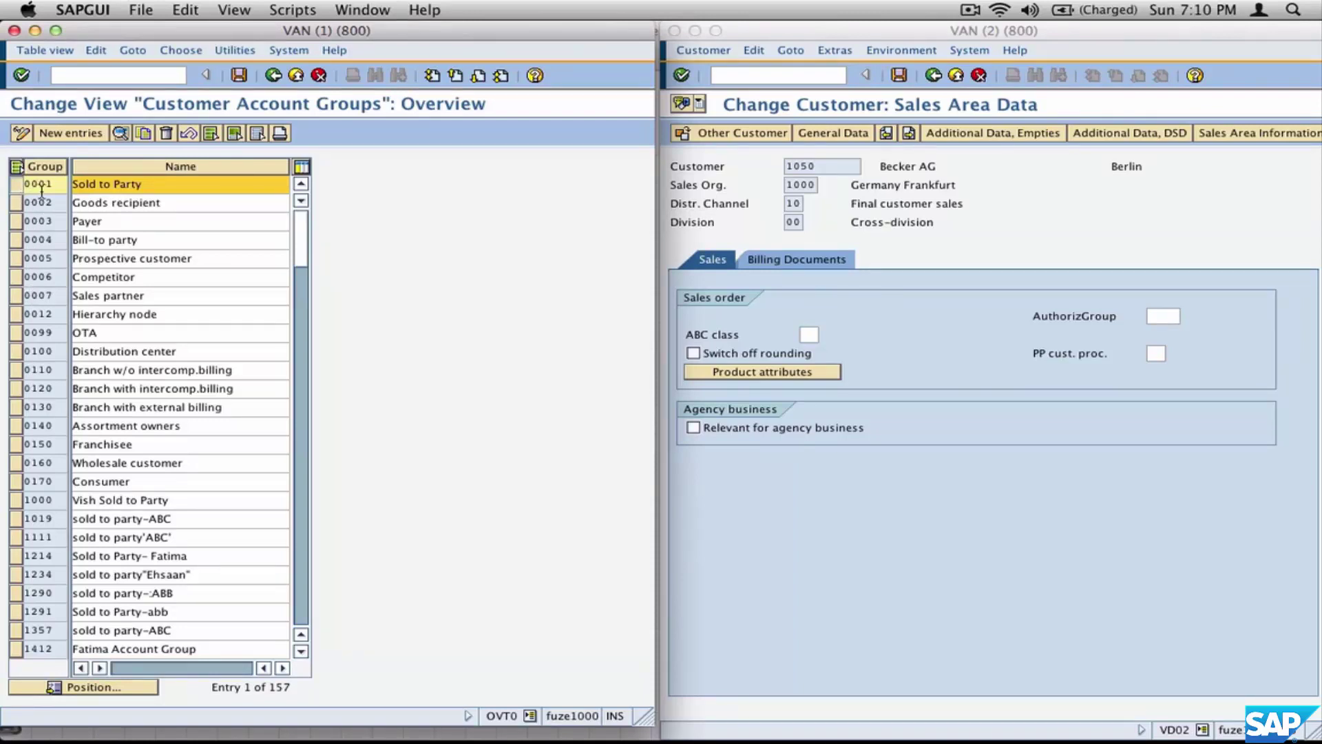
- Open the details of account group 0001 Sold to Party and highlight its group key and number range
left_click(118, 132)
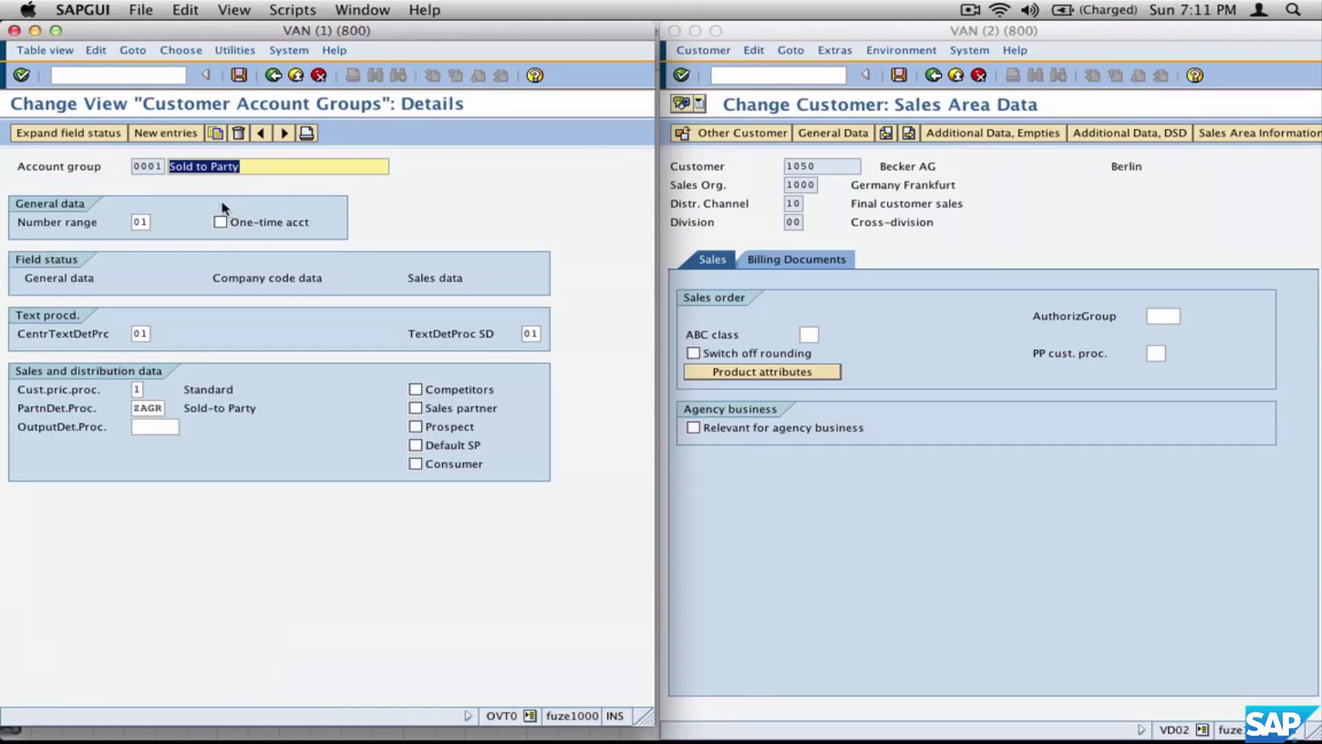
left_click_drag(133, 166, 163, 166)
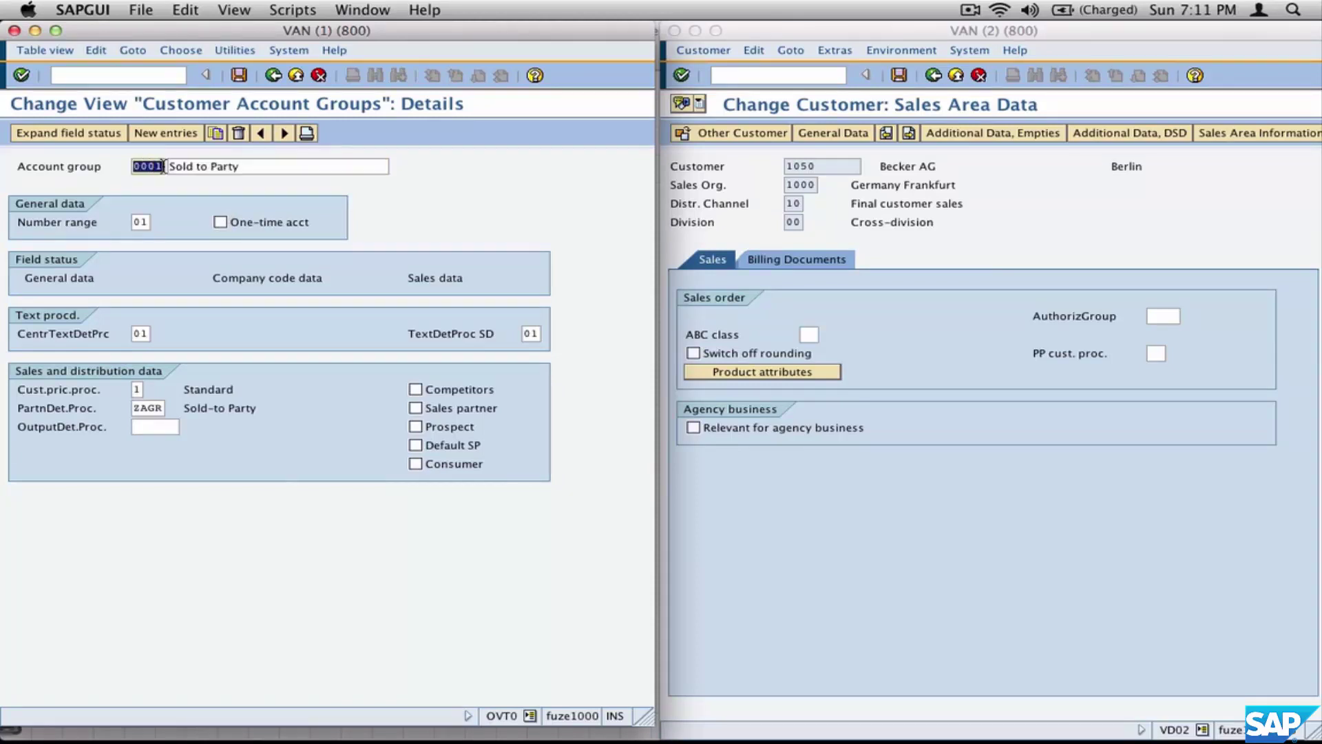
left_click_drag(134, 222, 148, 227)
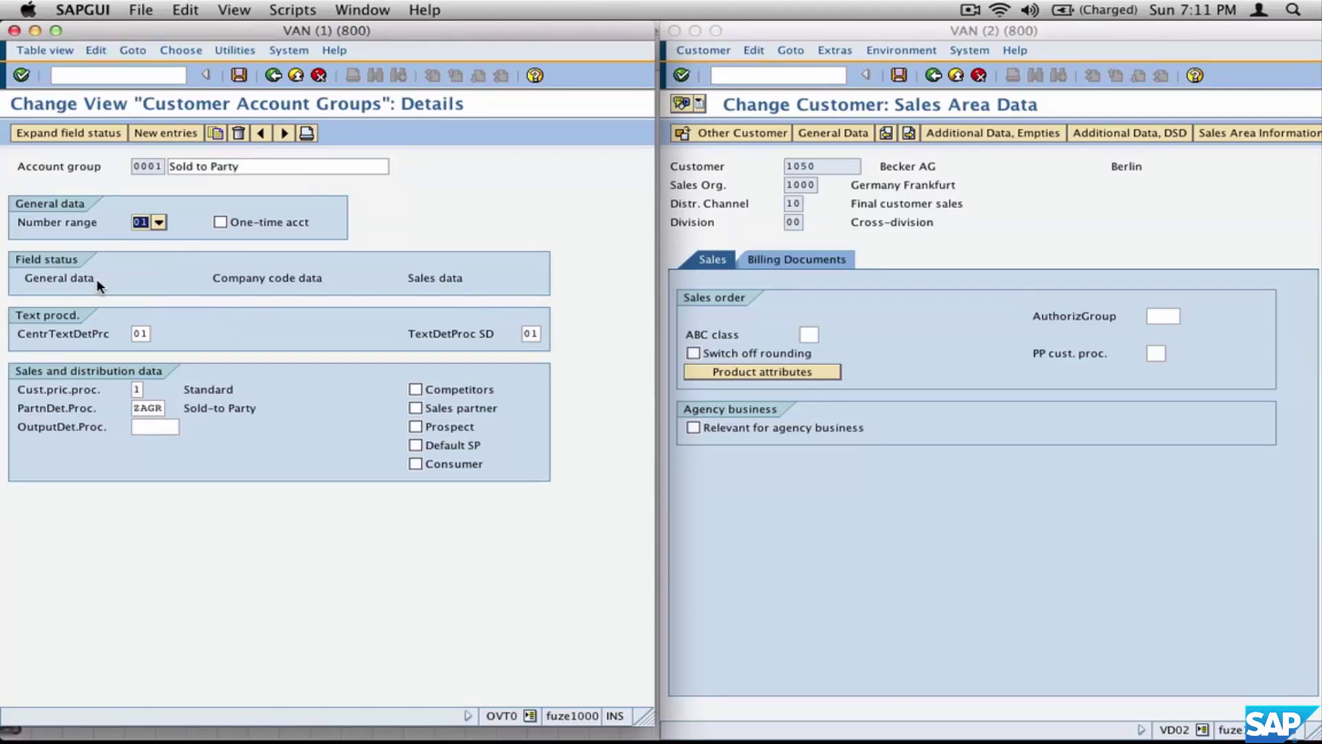
- Highlight the General data, Company code data and Sales data areas of the field status section
left_click(24, 279)
left_click_drag(25, 279, 97, 279)
left_click_drag(214, 279, 326, 279)
left_click_drag(409, 279, 466, 279)
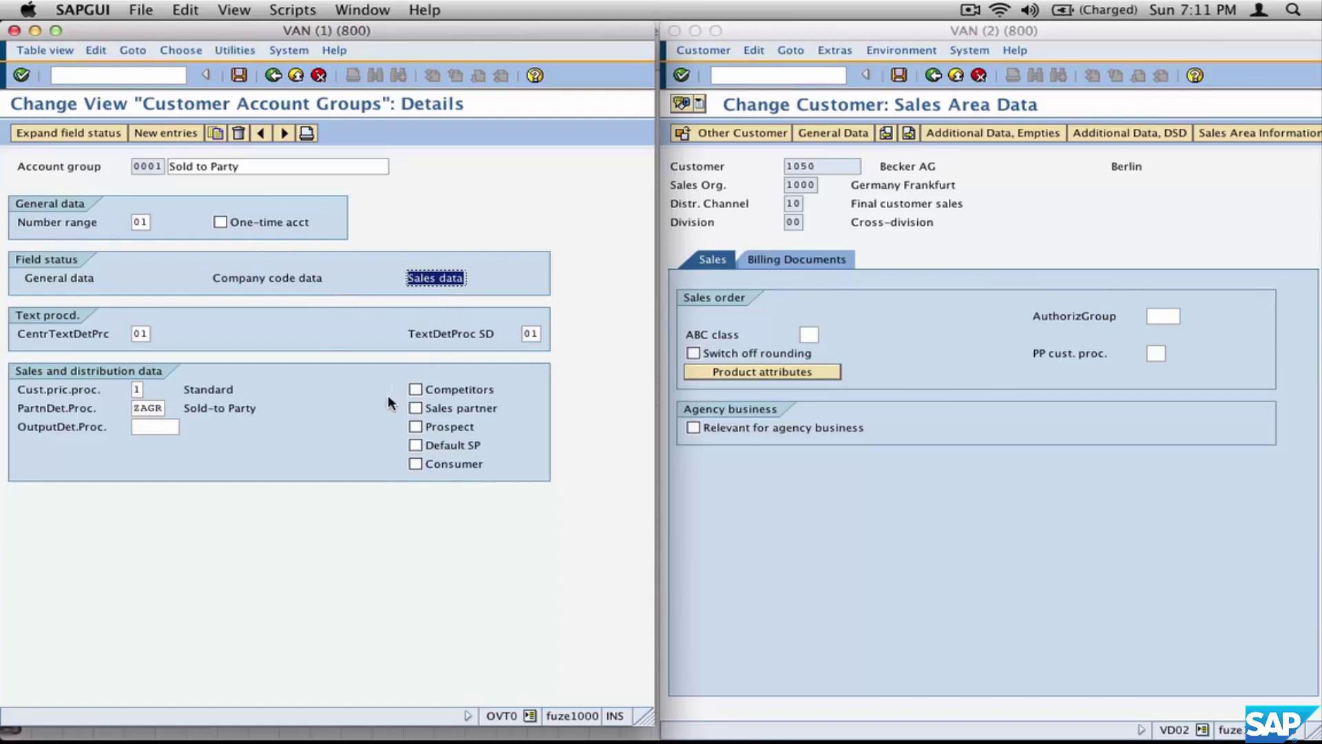
- Point out the central text determination, customer pricing and partner determination procedures, then the number range again
left_click(135, 334)
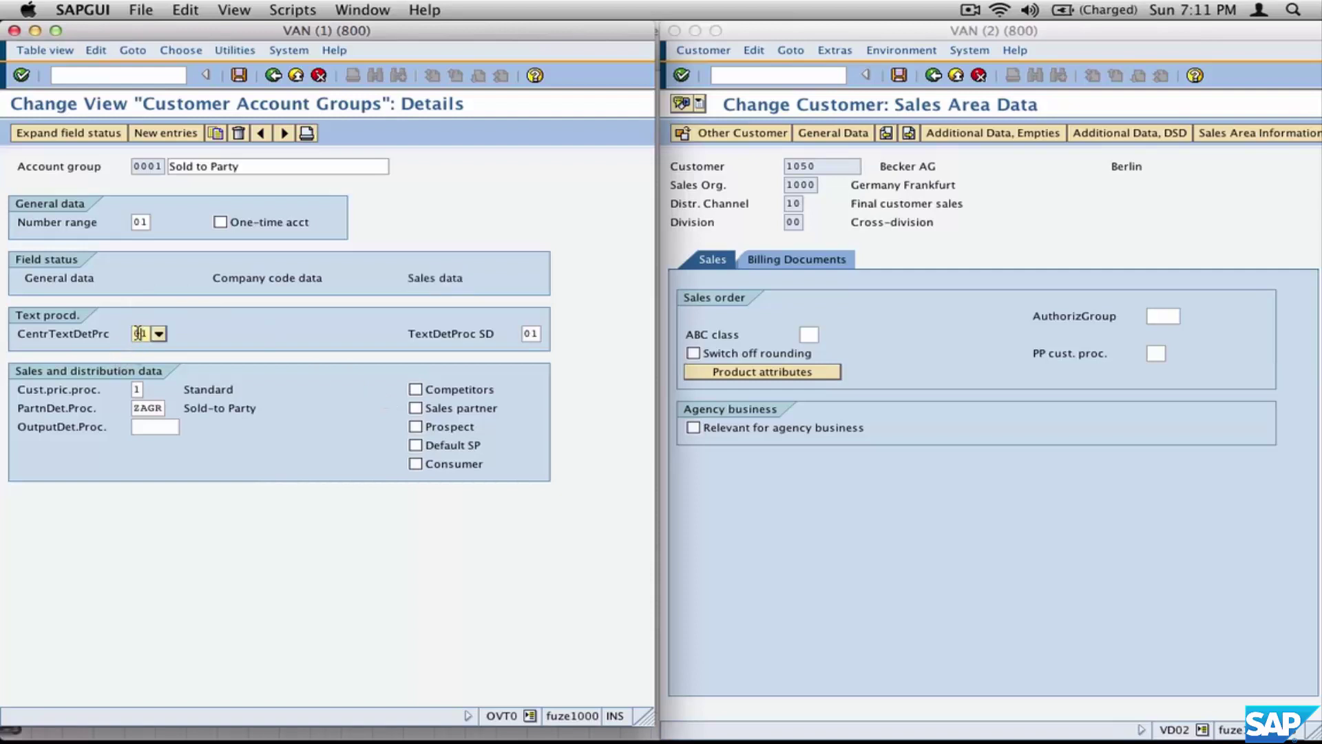
left_click(137, 390)
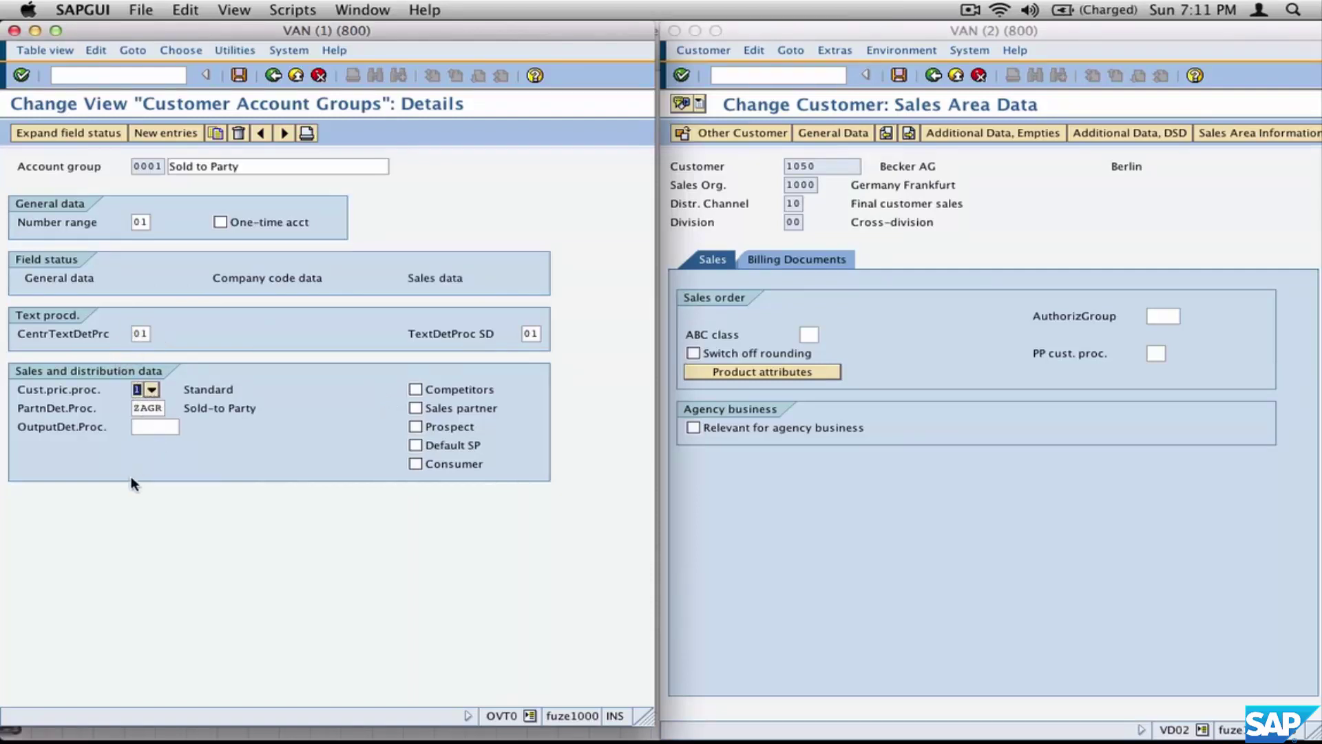
left_click(155, 409)
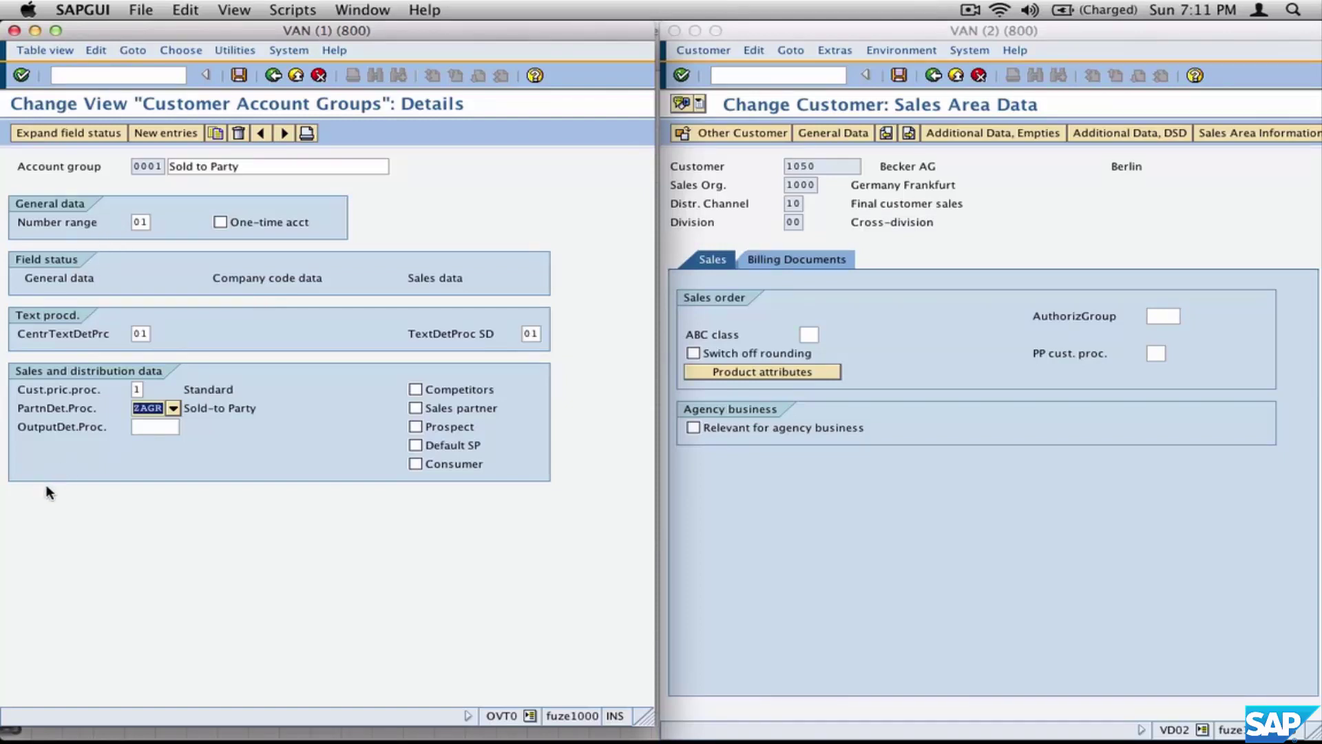
left_click(130, 224)
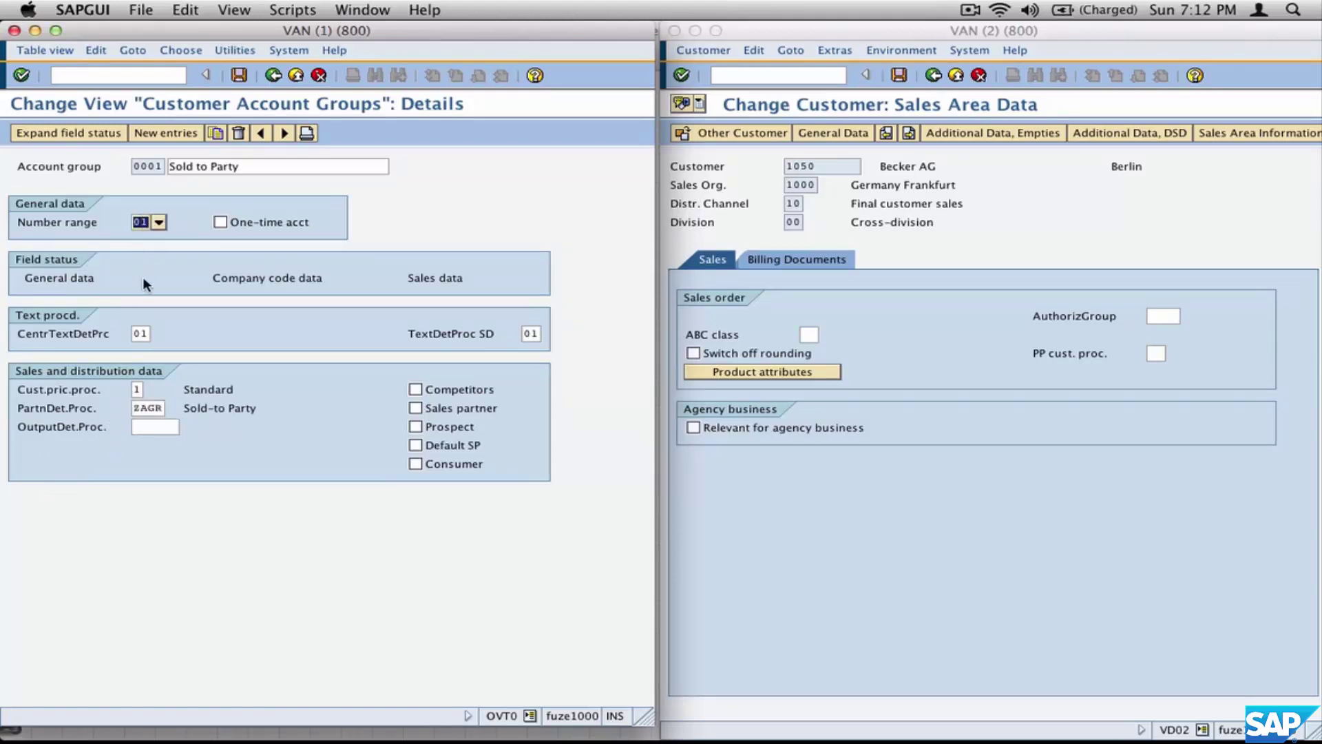
- Point out the three field status areas, view the General data field status groups, and return to the account group details
left_click(80, 278)
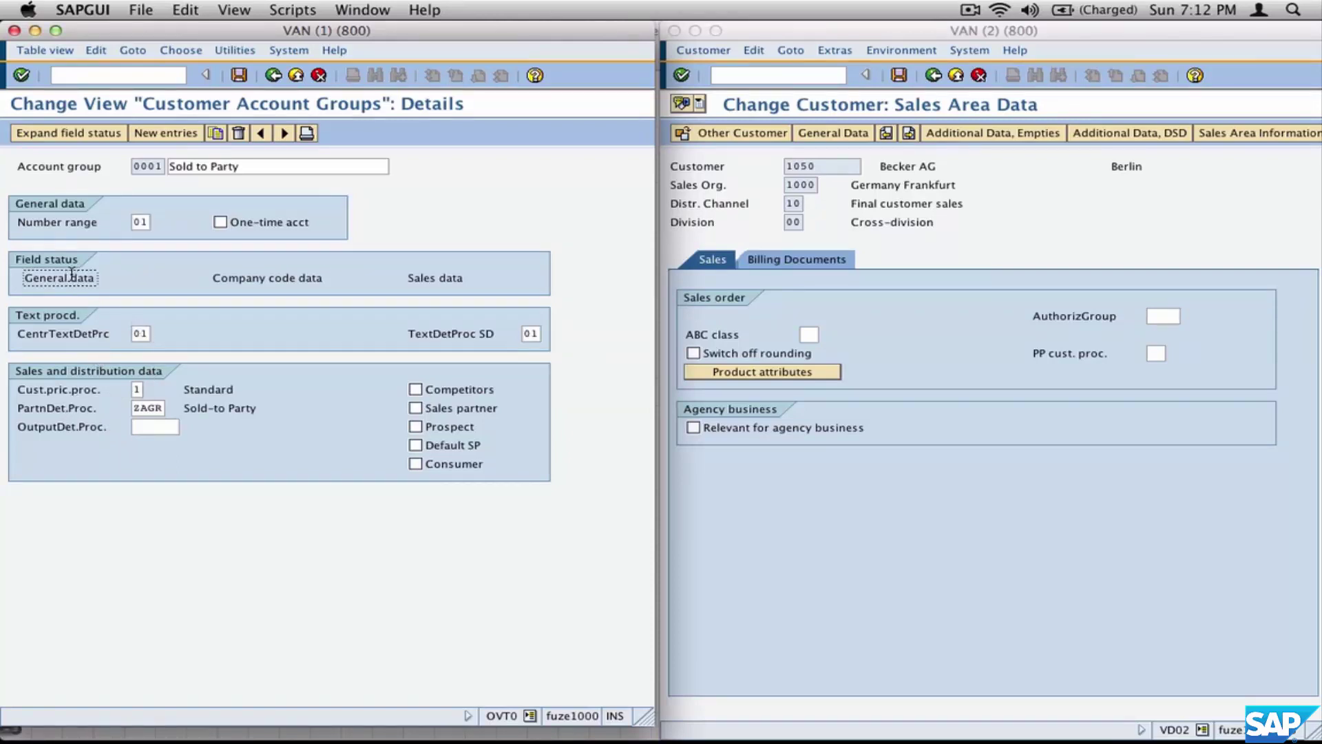
left_click(305, 279)
left_click(451, 279)
left_click(81, 279)
double_click(48, 278)
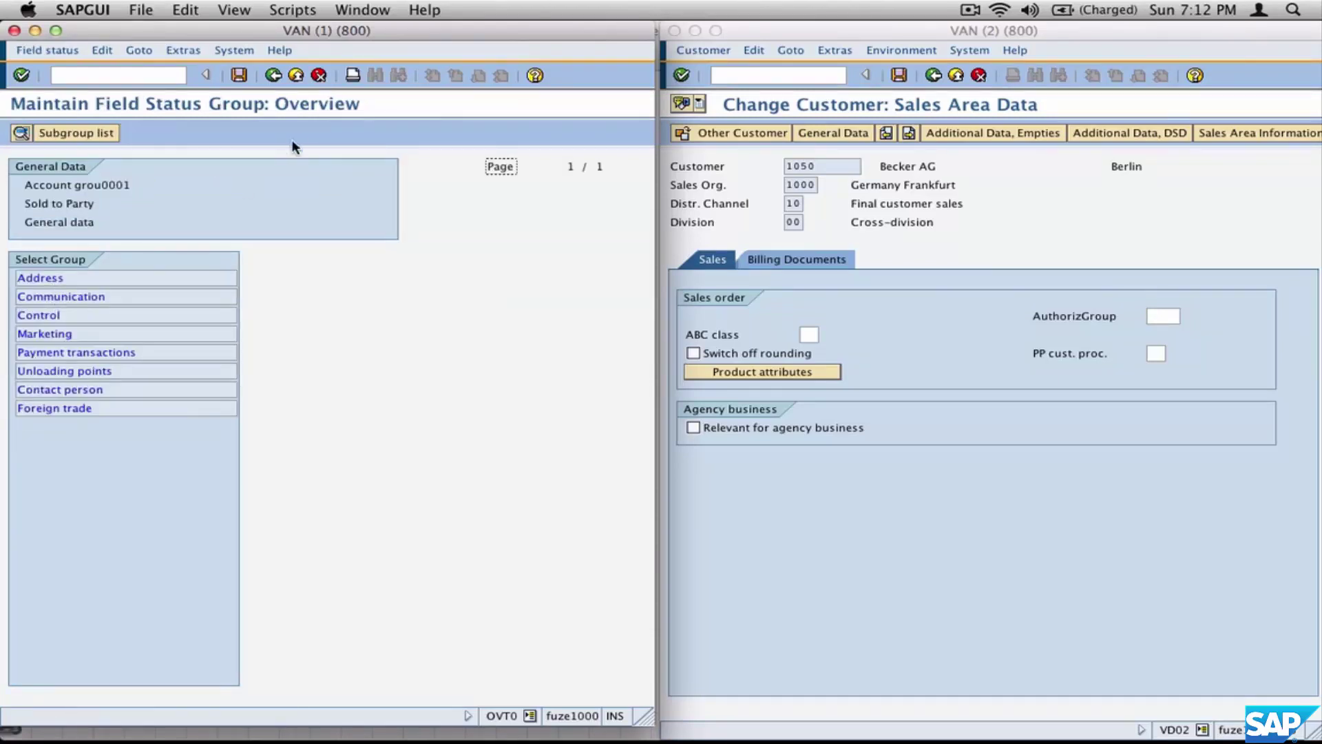
left_click(275, 76)
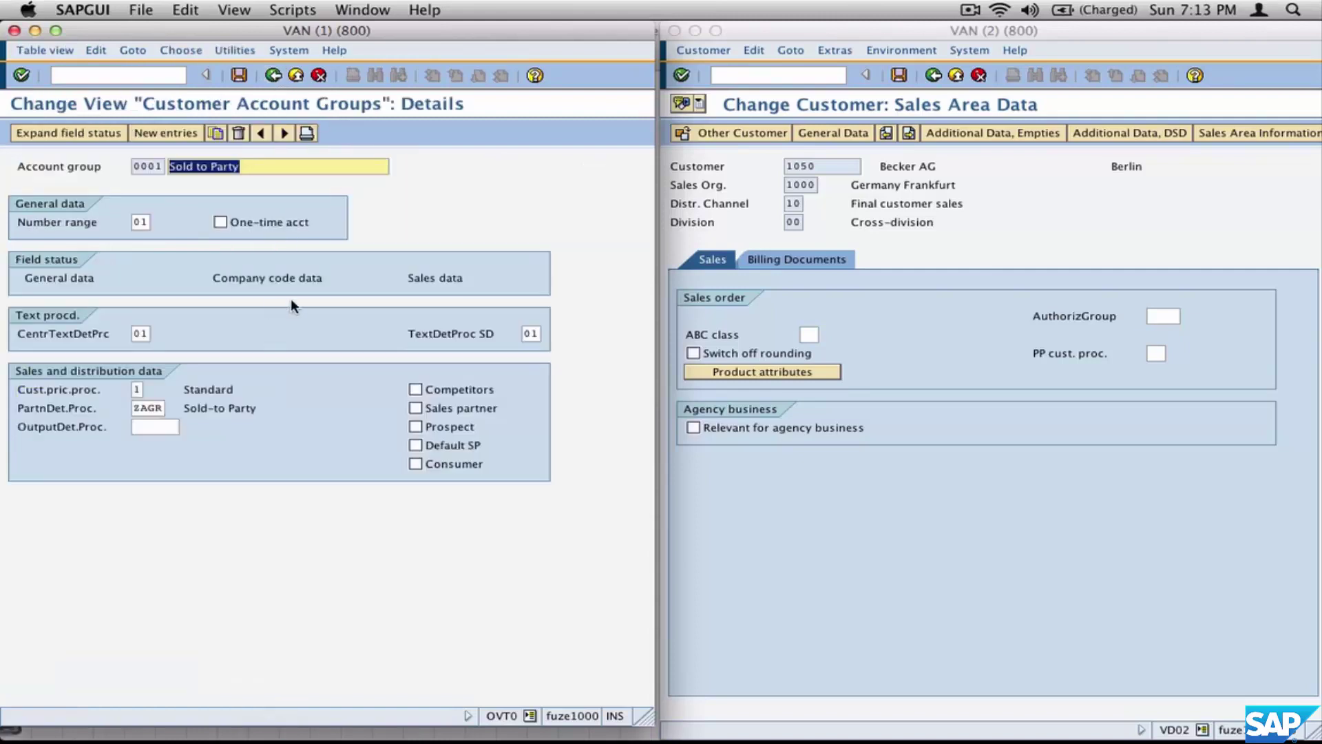
- View the Company code data field status groups, return to the details, and open the Sales data field status groups
left_click(294, 278)
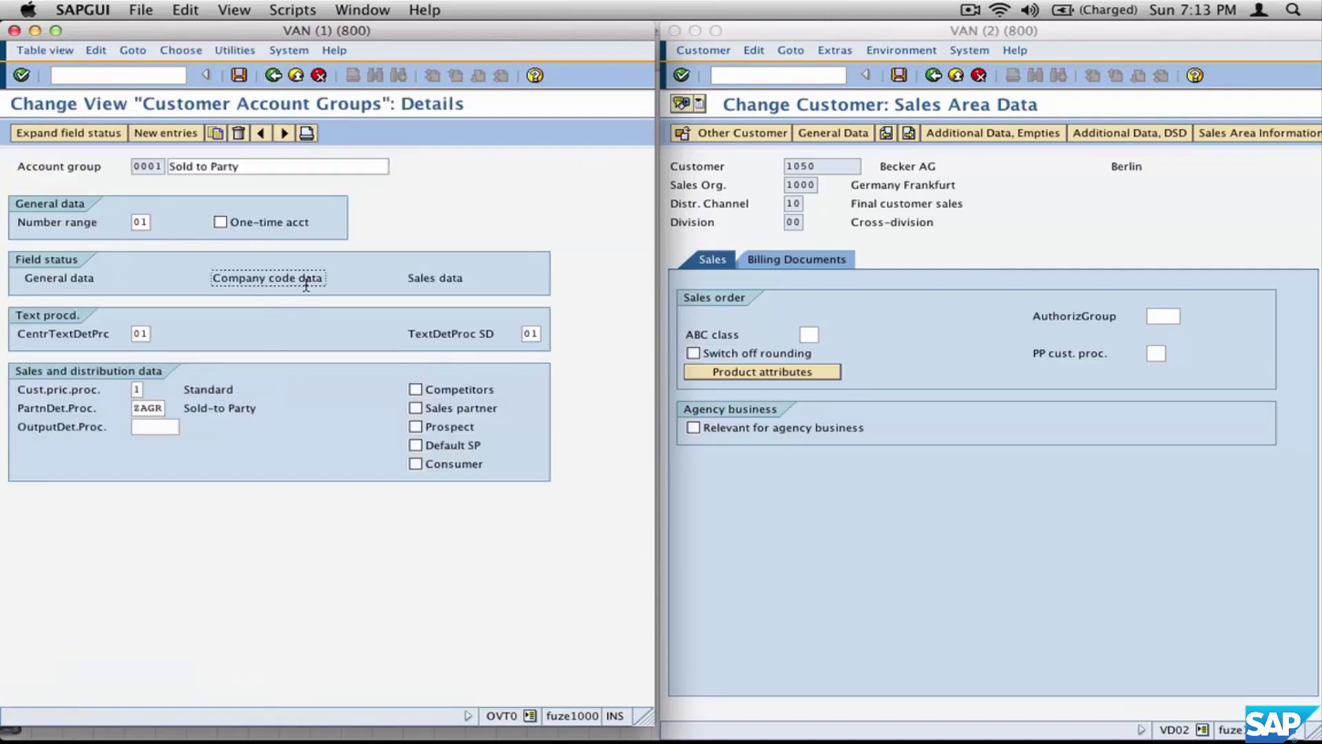
double_click(306, 280)
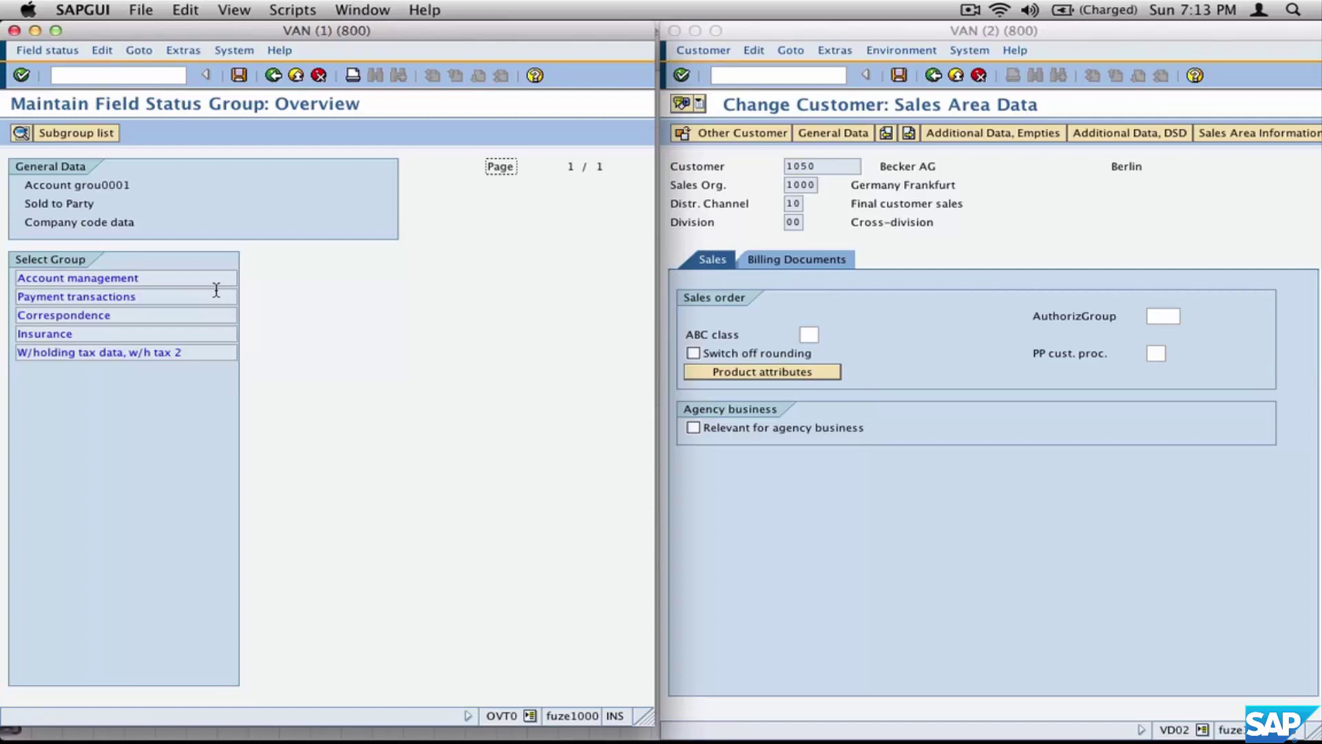
left_click(275, 76)
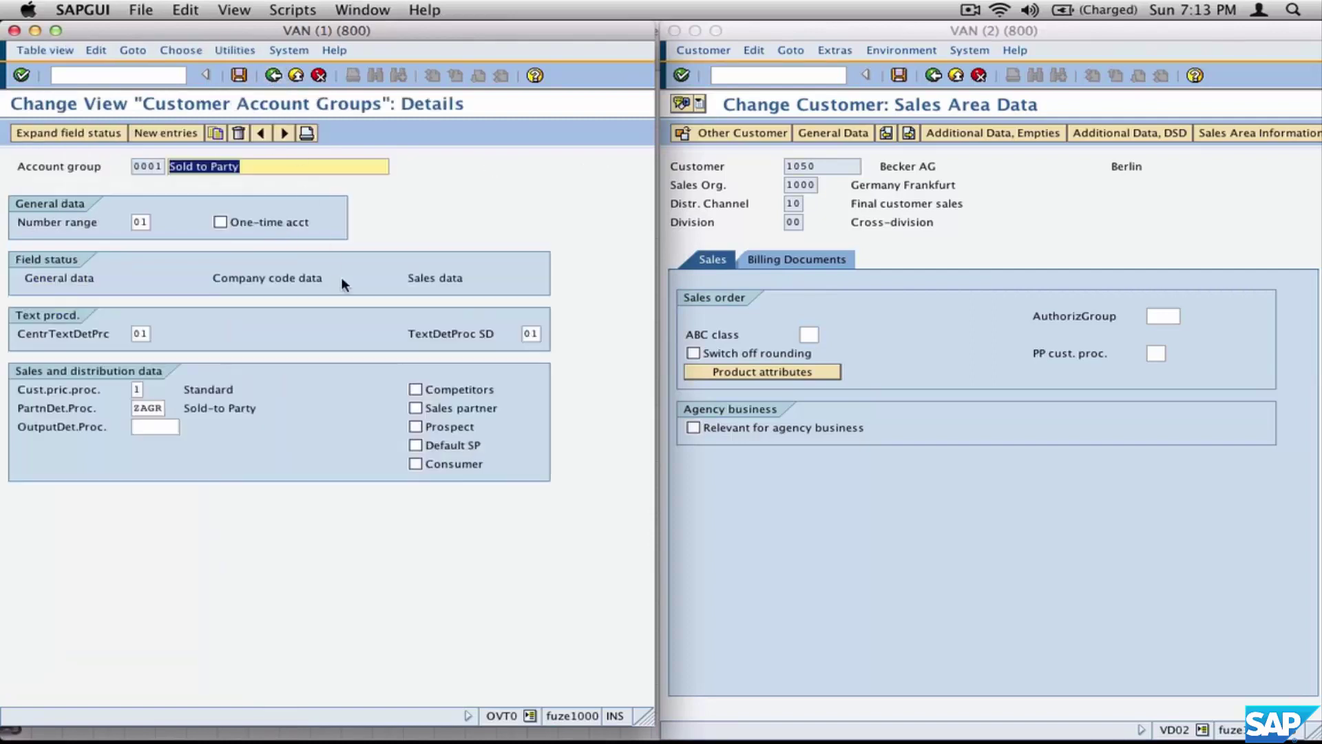
left_click(451, 279)
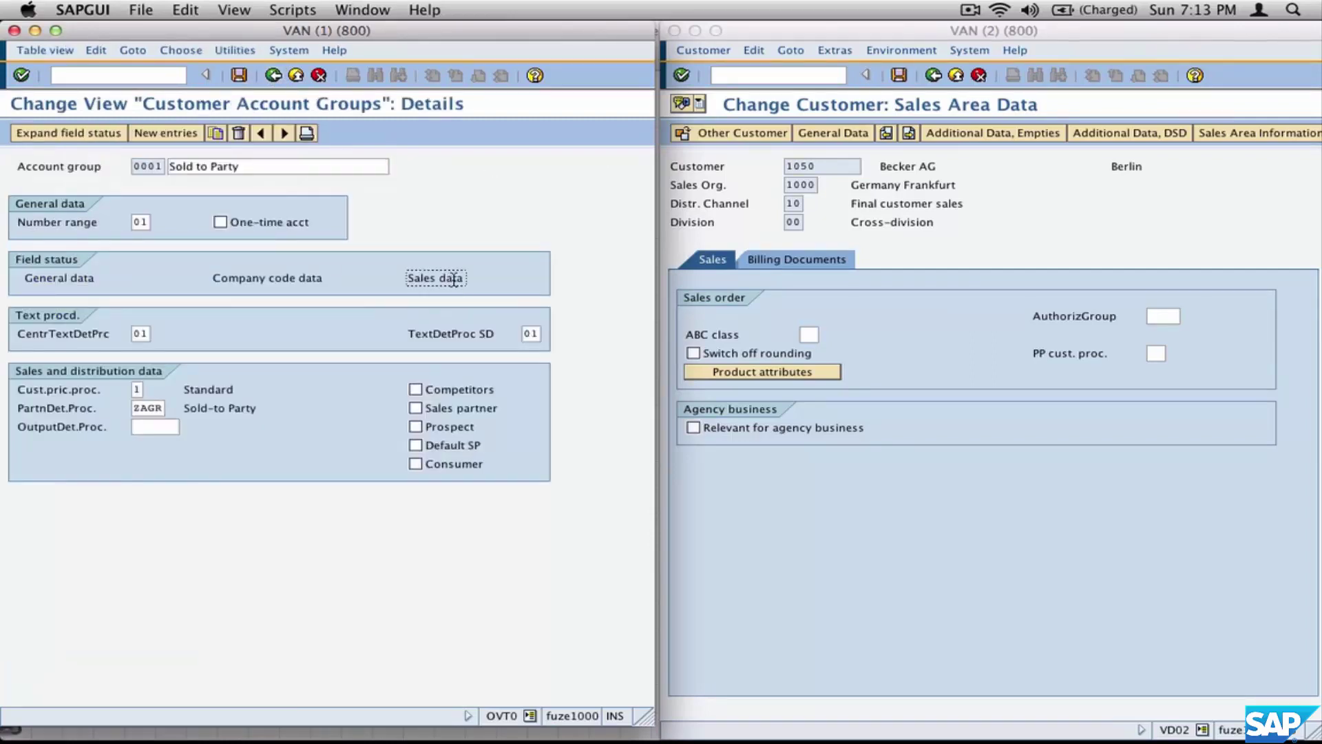
double_click(456, 279)
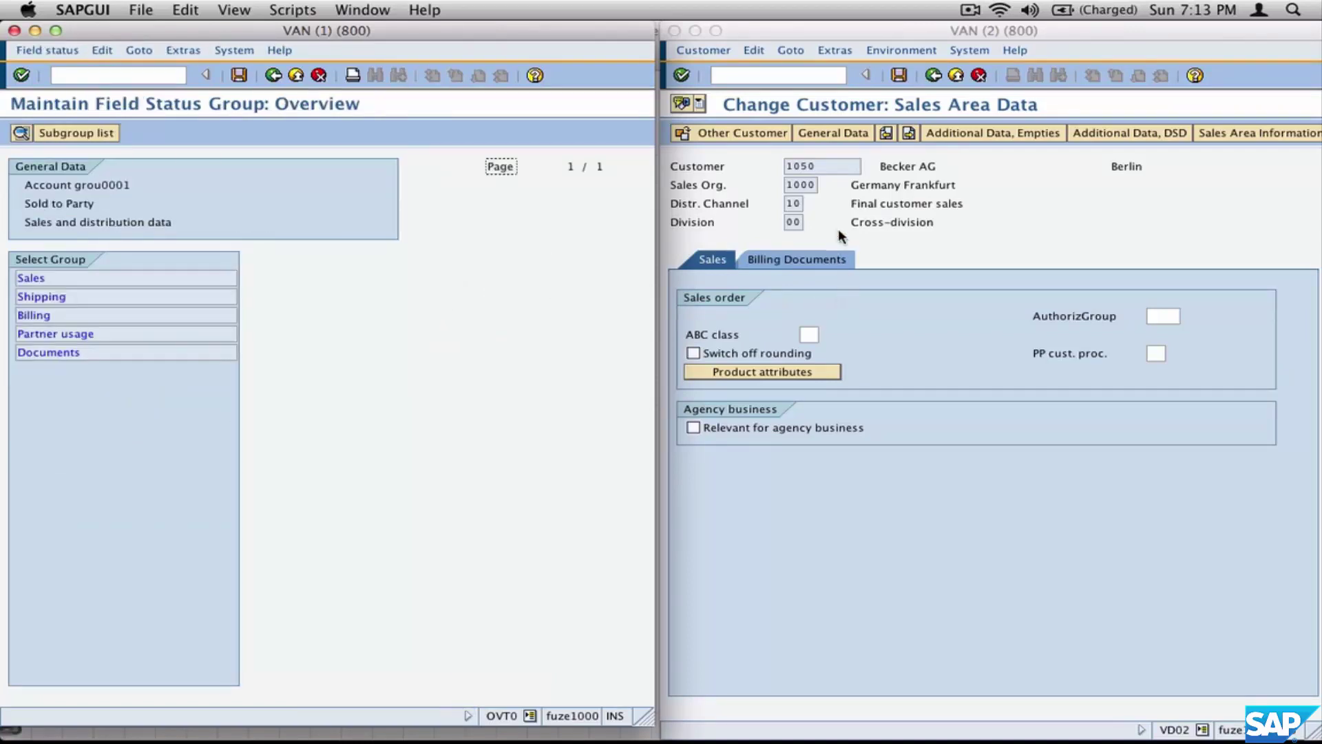
- In the second session, open the Becker Berlin customer's sales area data and look through its Shipping, Billing Documents and Partner Functions
left_click(933, 75)
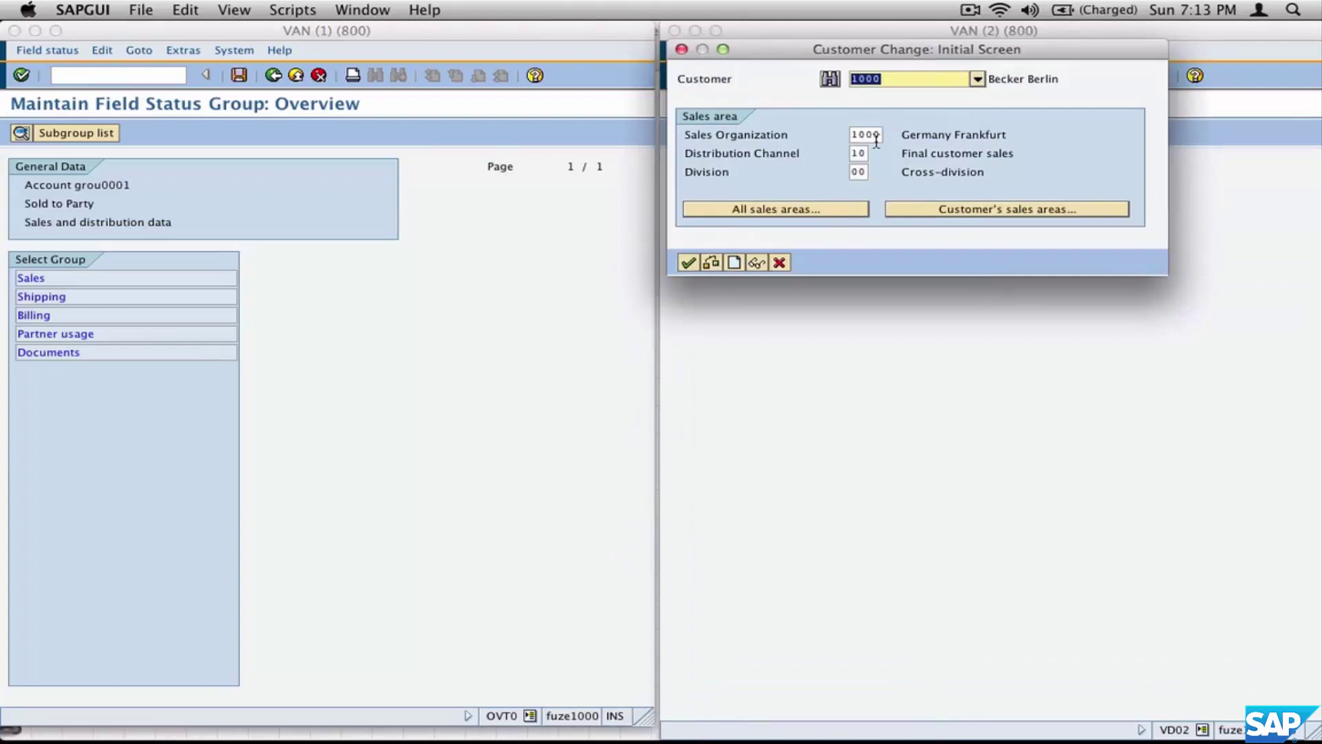
left_click(688, 263)
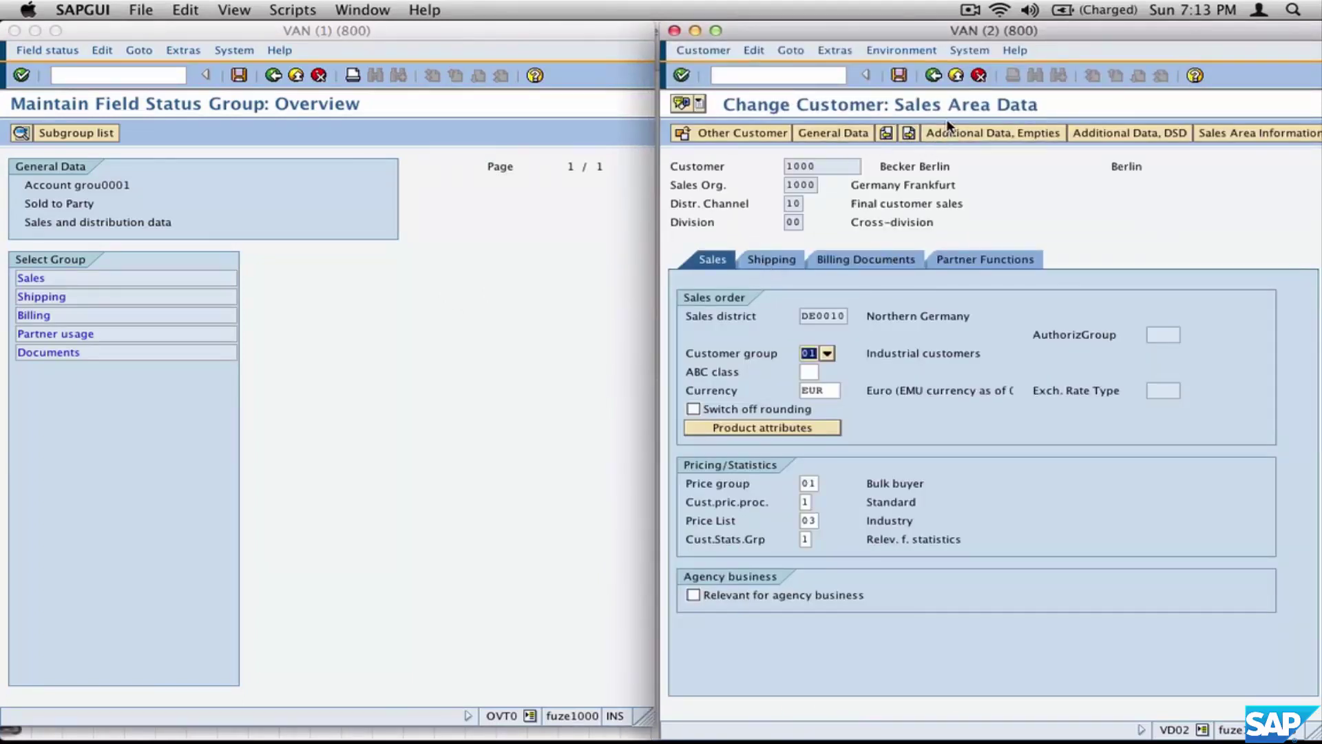
left_click(777, 263)
left_click(893, 263)
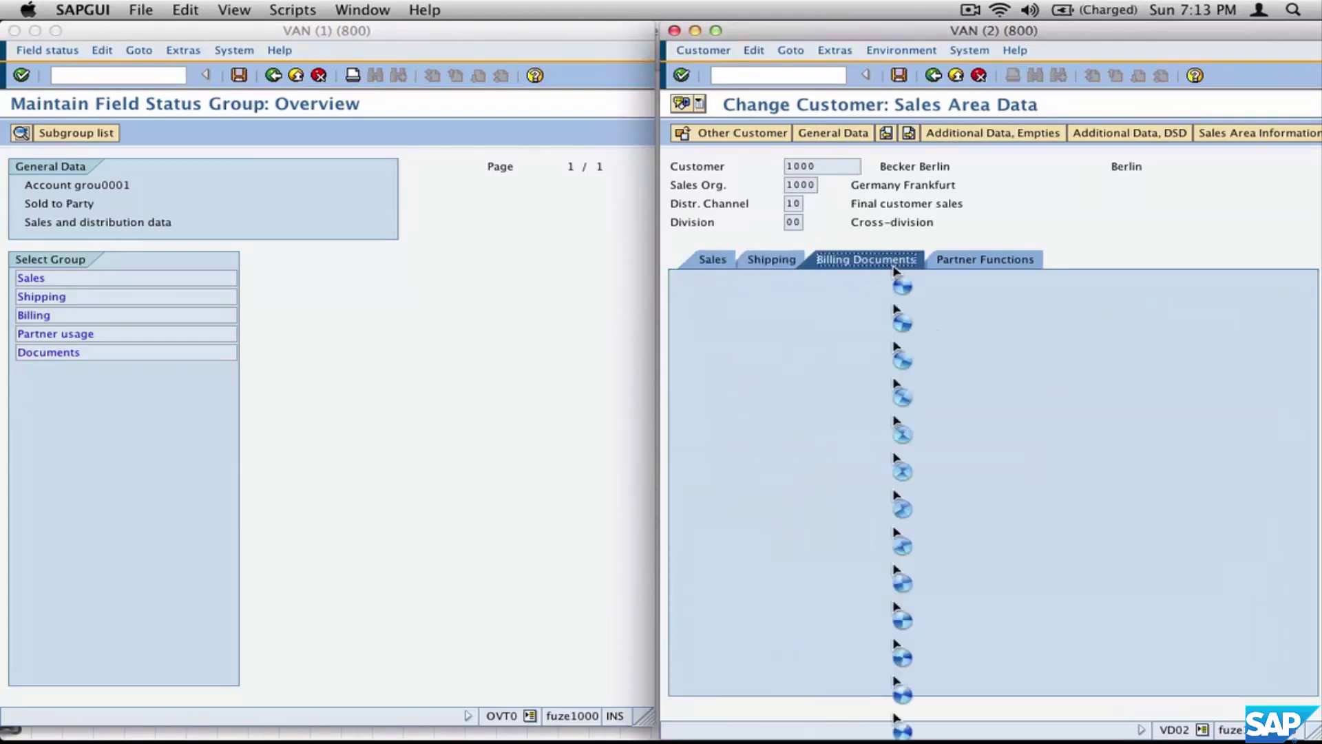
left_click(992, 260)
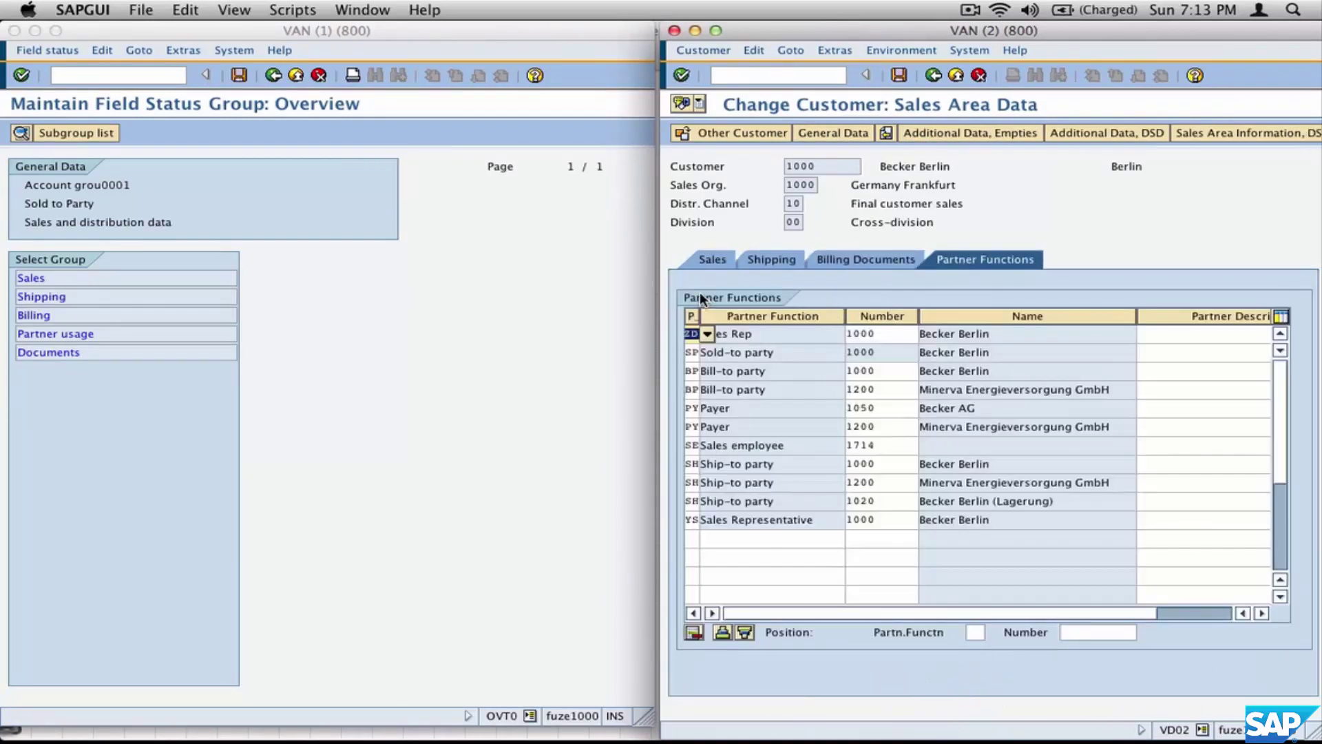
left_click(710, 262)
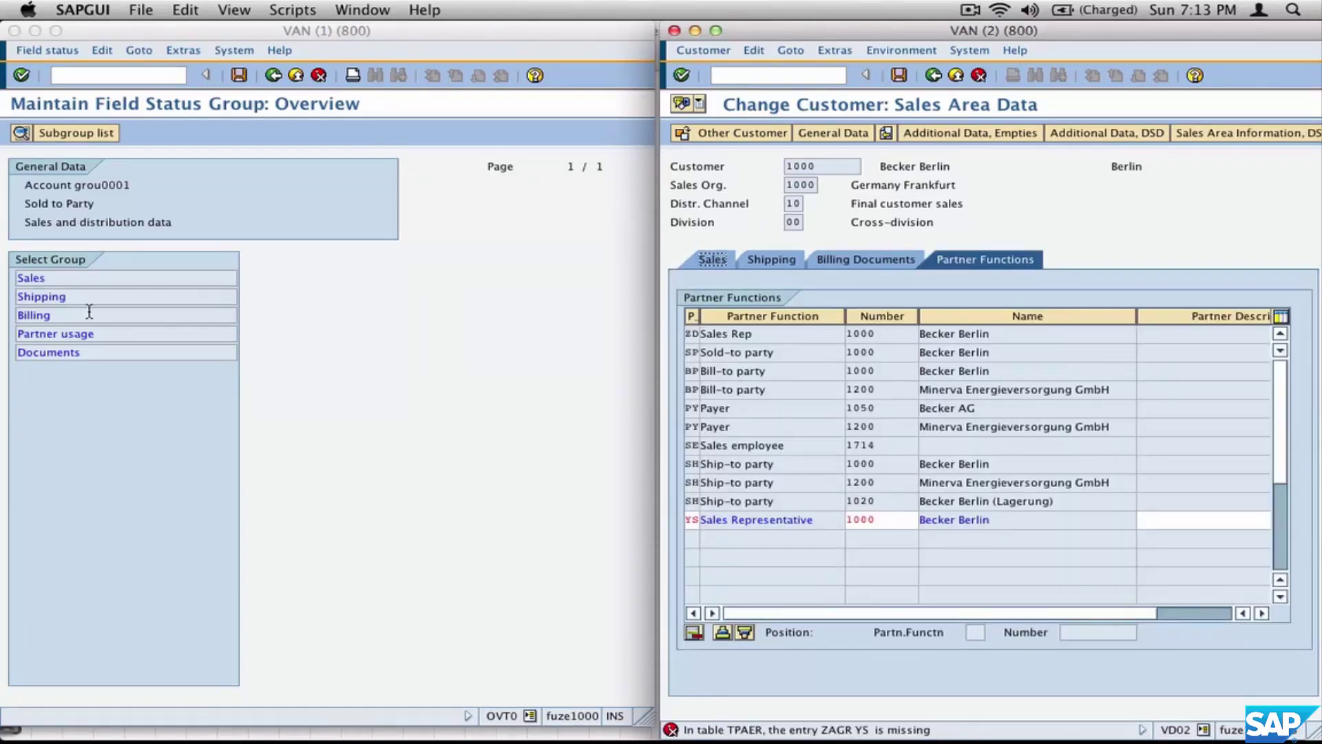
- Highlight the Sales, Shipping, Billing and Partner usage groups in the field status overview
left_click(60, 276)
left_click_drag(31, 277, 2, 277)
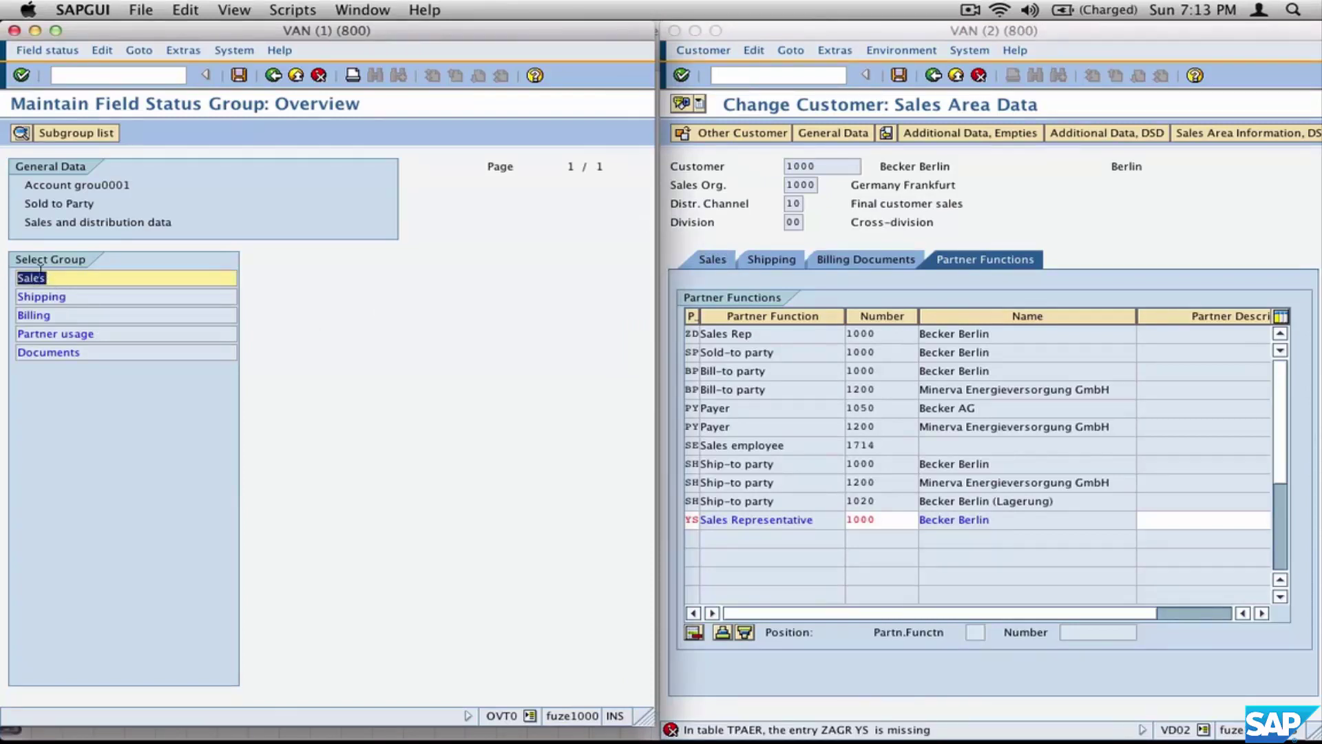
left_click(72, 296)
left_click_drag(72, 296, 5, 313)
left_click_drag(109, 333, 8, 330)
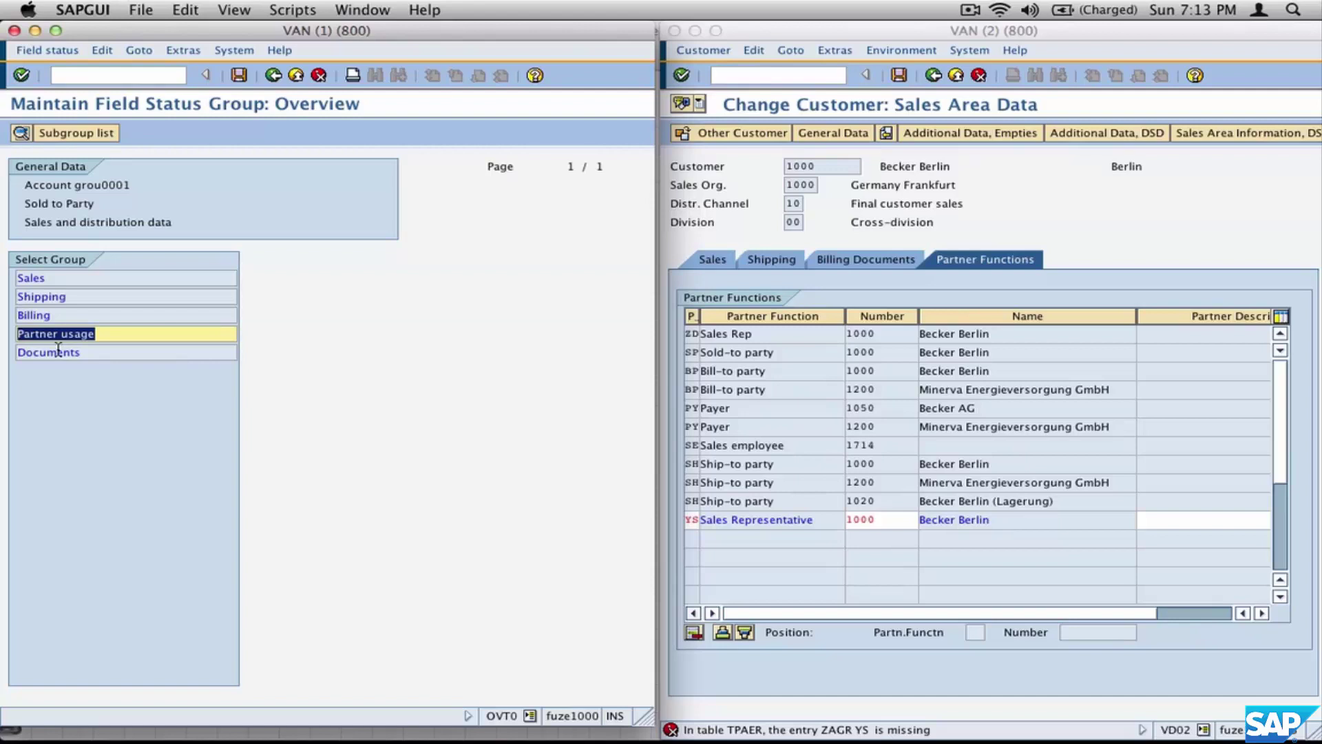
- Capture the field status overview beside the customer's sales area data, then switch to inkBook and insert a page after page 4
key("super+shift+4")
left_click_drag(7, 95, 1161, 452)
key("super+Tab")
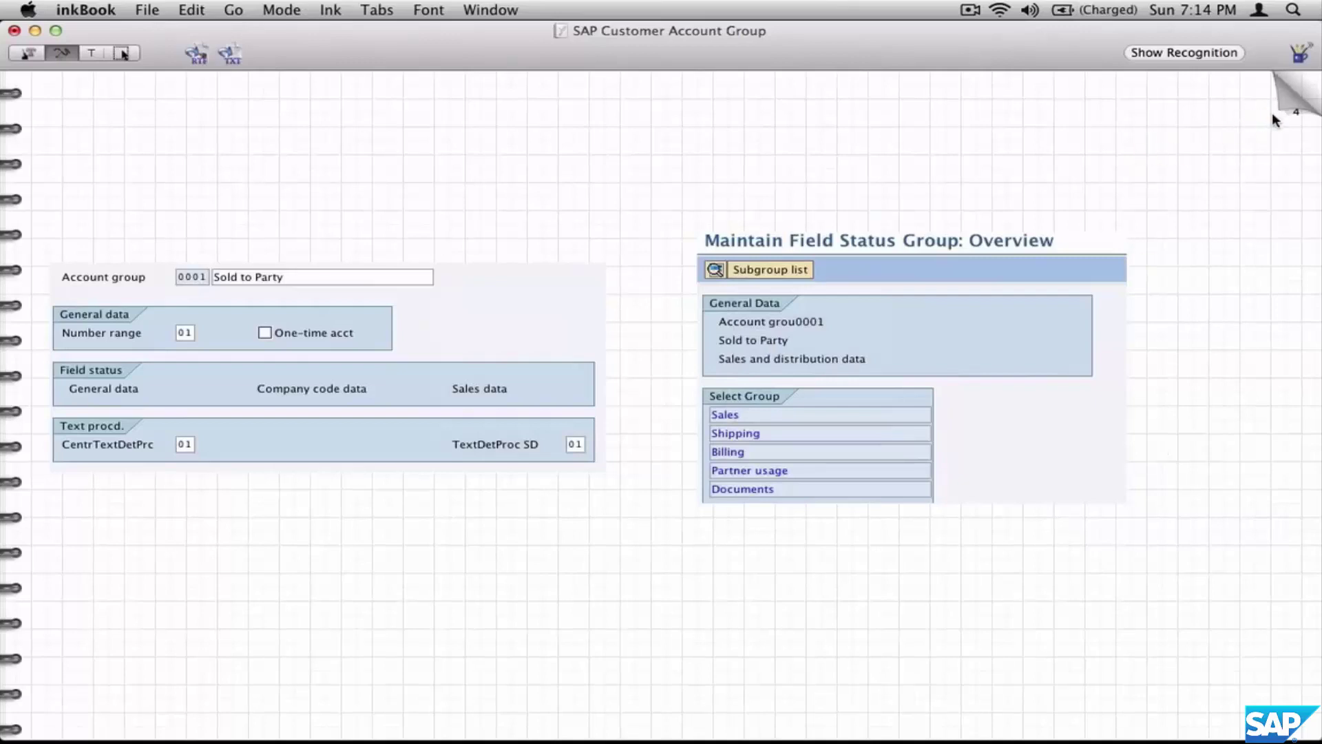
left_click(192, 9)
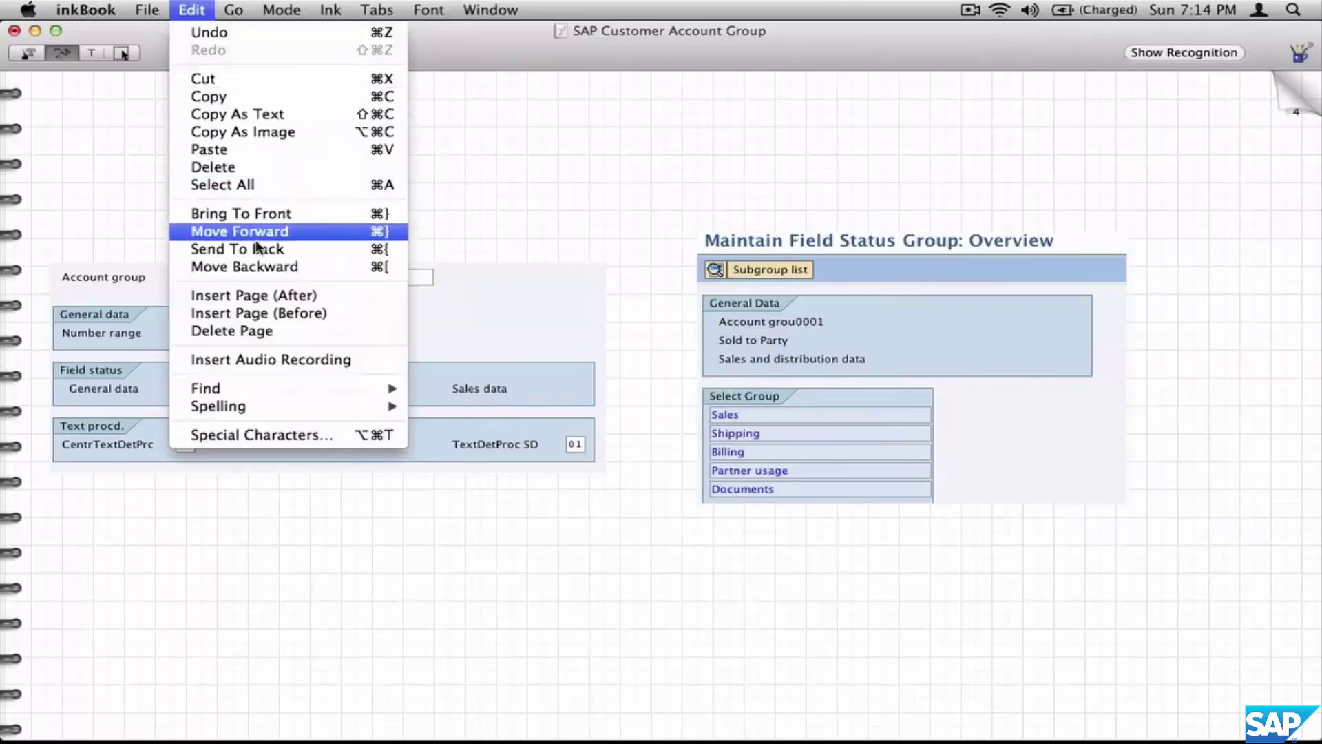
left_click(270, 296)
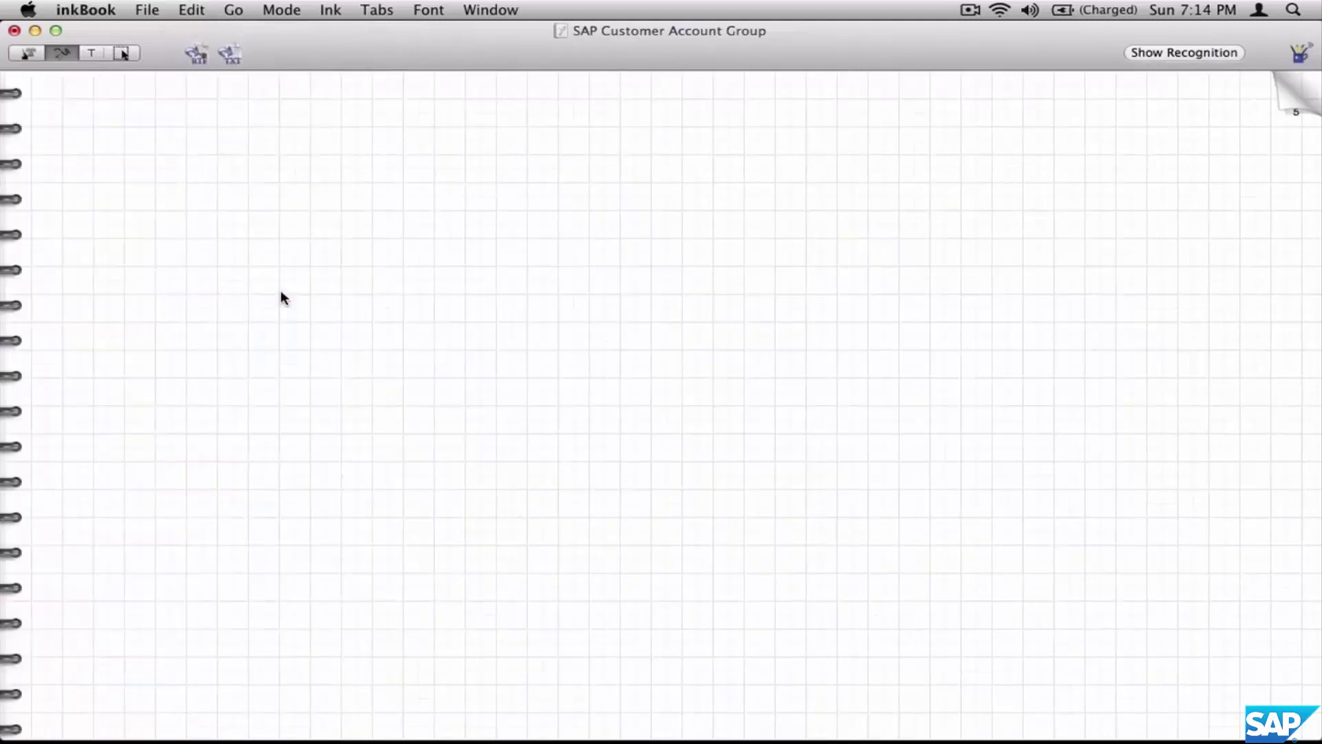
- Paste the captured screenshot on the new page, move it to the middle, and activate the pen for annotating
key("super+v")
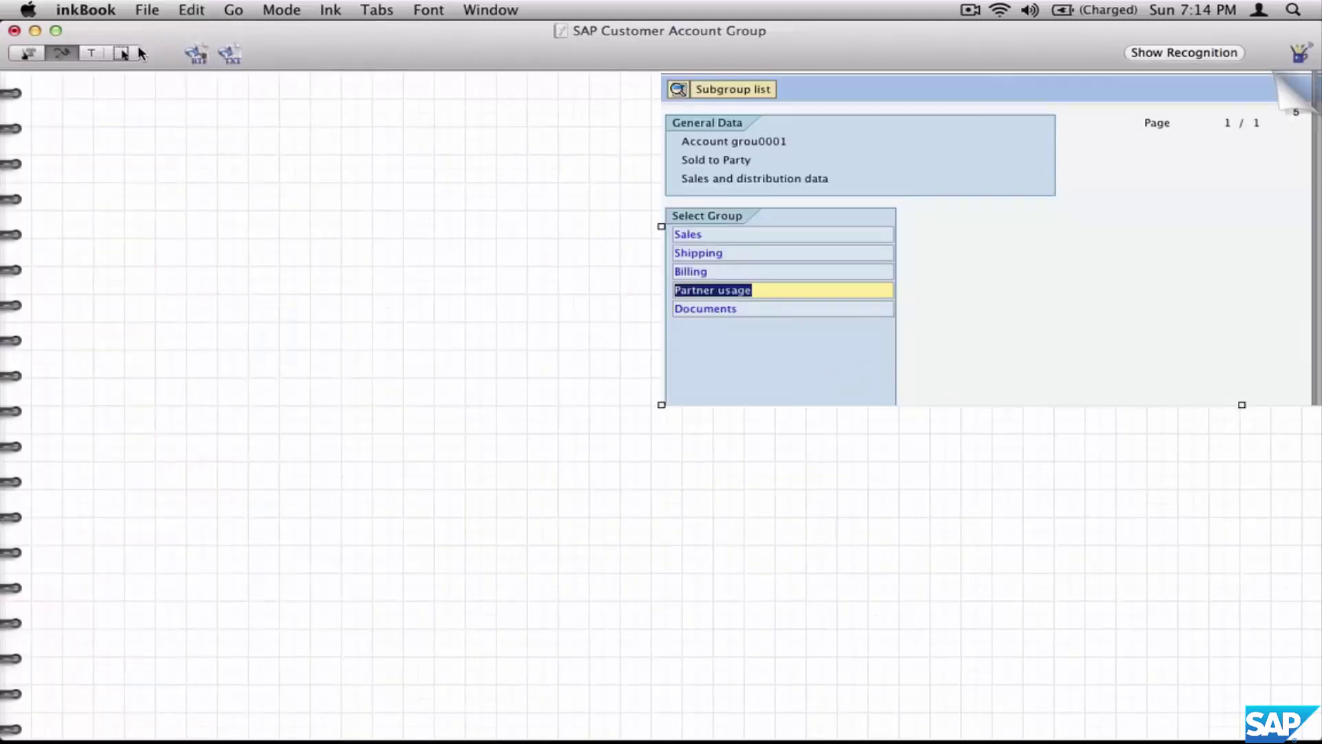
left_click(122, 54)
mouse_move(881, 344)
left_mouse_down()
mouse_move(720, 396)
mouse_move(364, 468)
mouse_move(328, 505)
left_mouse_up()
left_click(62, 53)
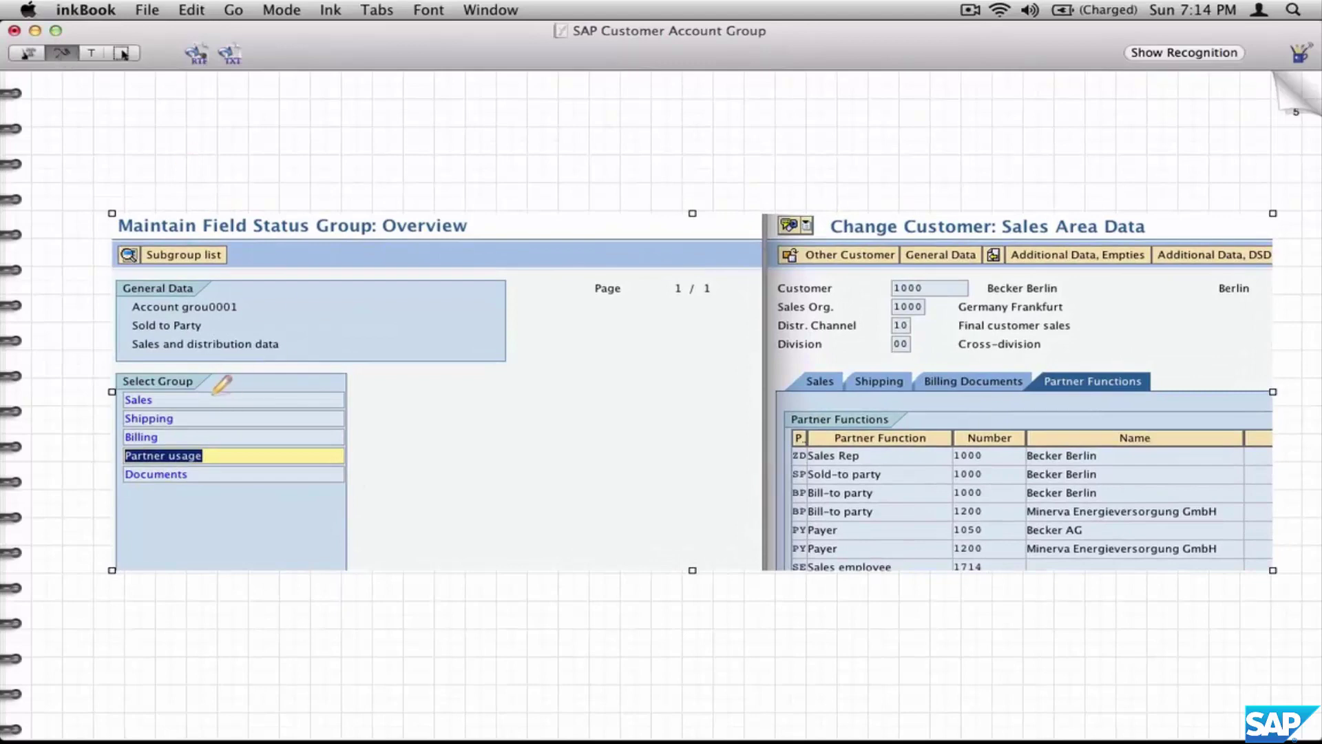
- Draw arrows linking the Sales, Shipping and Billing field status groups to the matching Sales, Shipping and Billing Documents tabs of the customer
mouse_move(325, 358)
left_mouse_down()
mouse_move(653, 372)
mouse_move(771, 396)
mouse_move(758, 401)
left_mouse_up()
mouse_move(194, 418)
left_mouse_down()
mouse_move(443, 435)
mouse_move(764, 431)
mouse_move(869, 407)
mouse_move(861, 414)
left_mouse_up()
mouse_move(176, 438)
left_mouse_down()
mouse_move(482, 509)
mouse_move(876, 451)
mouse_move(957, 405)
left_mouse_up()
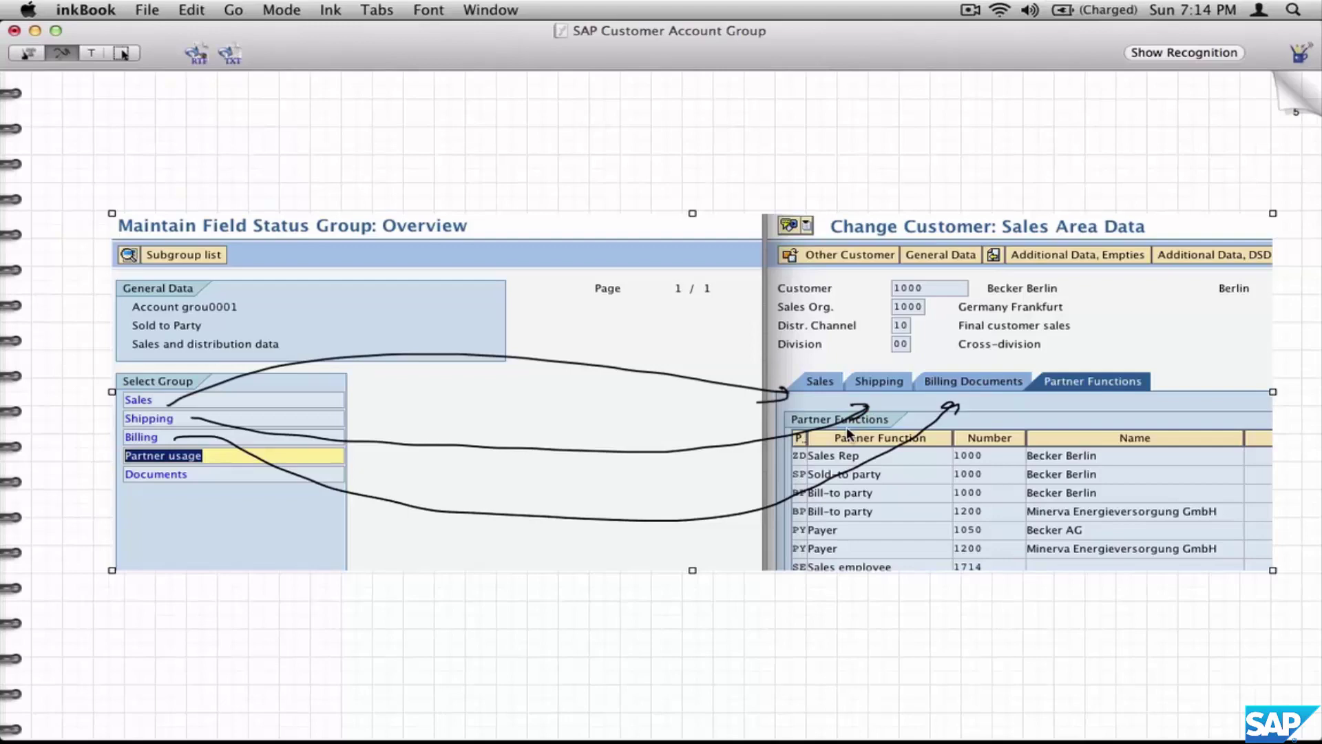
- Switch to SAPGUI, open the Sales field status group of the Sold to Party account group and highlight its Sales group field
key("super+Tab")
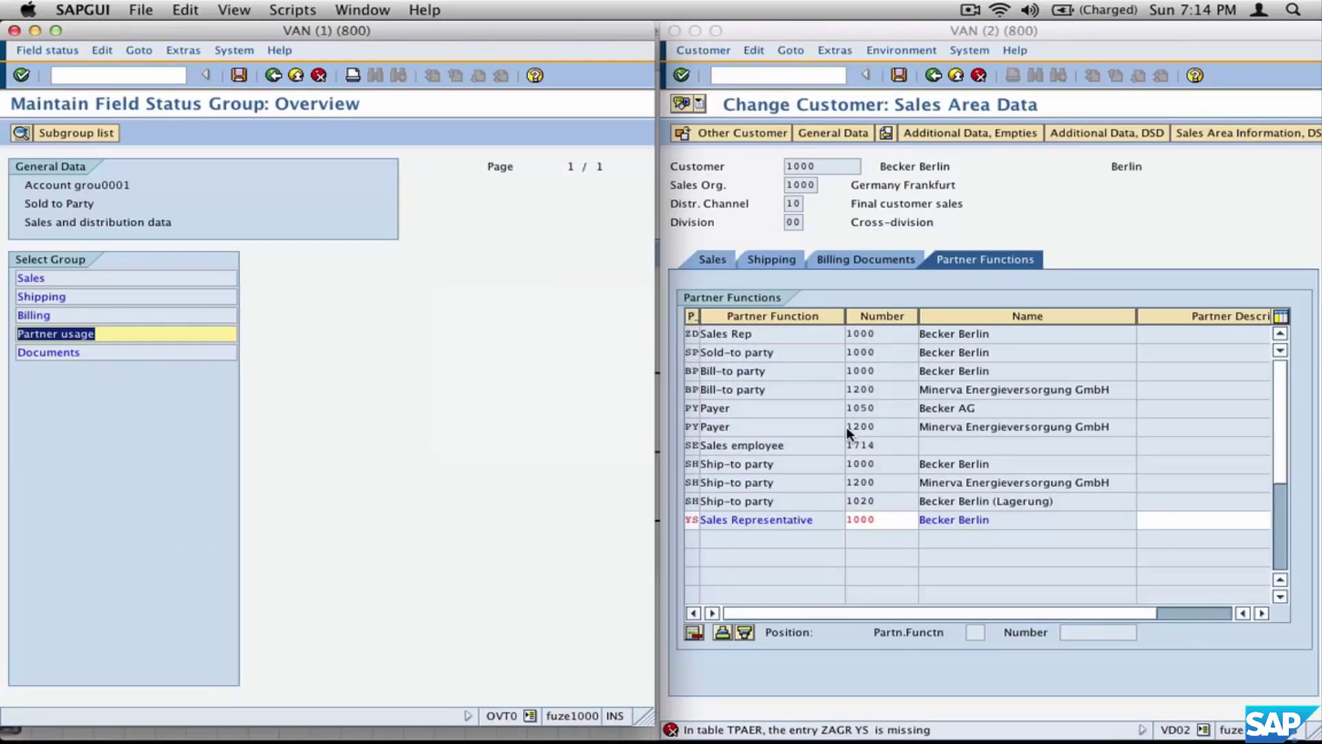
left_click(41, 278)
double_click(36, 279)
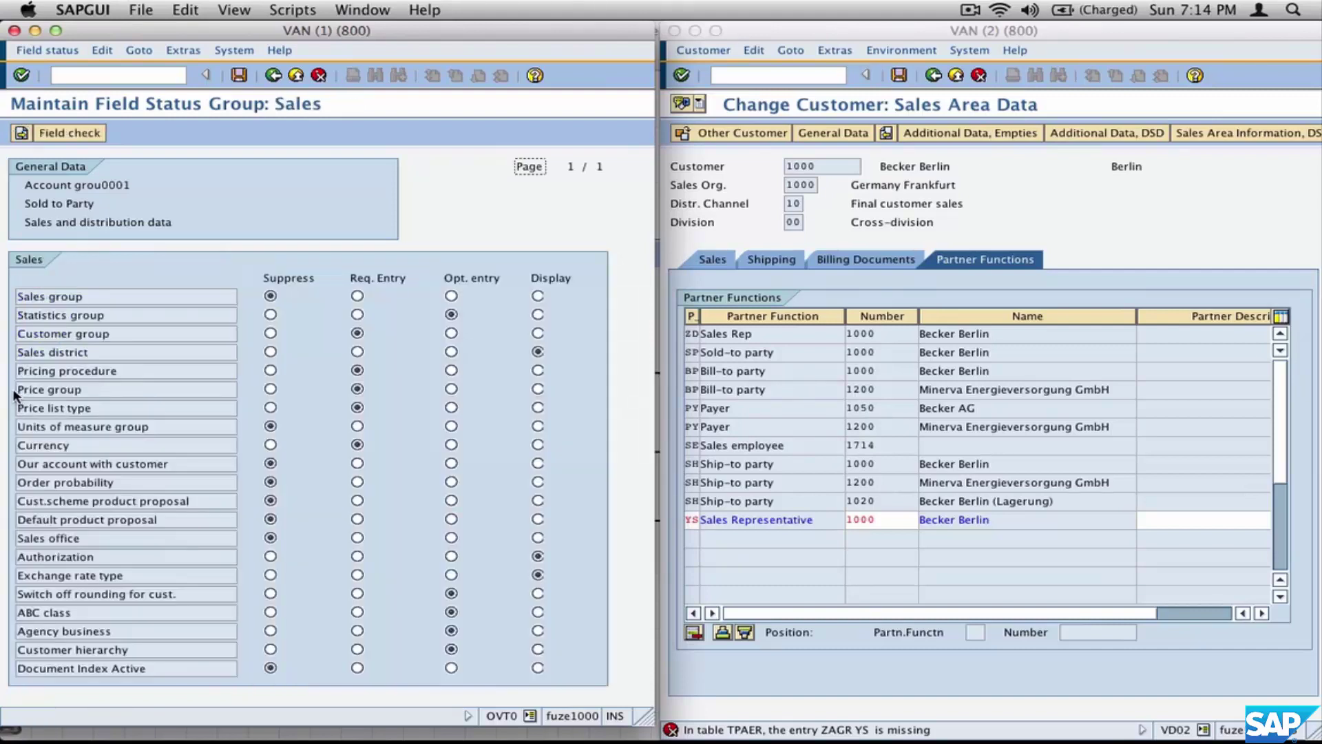
left_click_drag(96, 297, 16, 300)
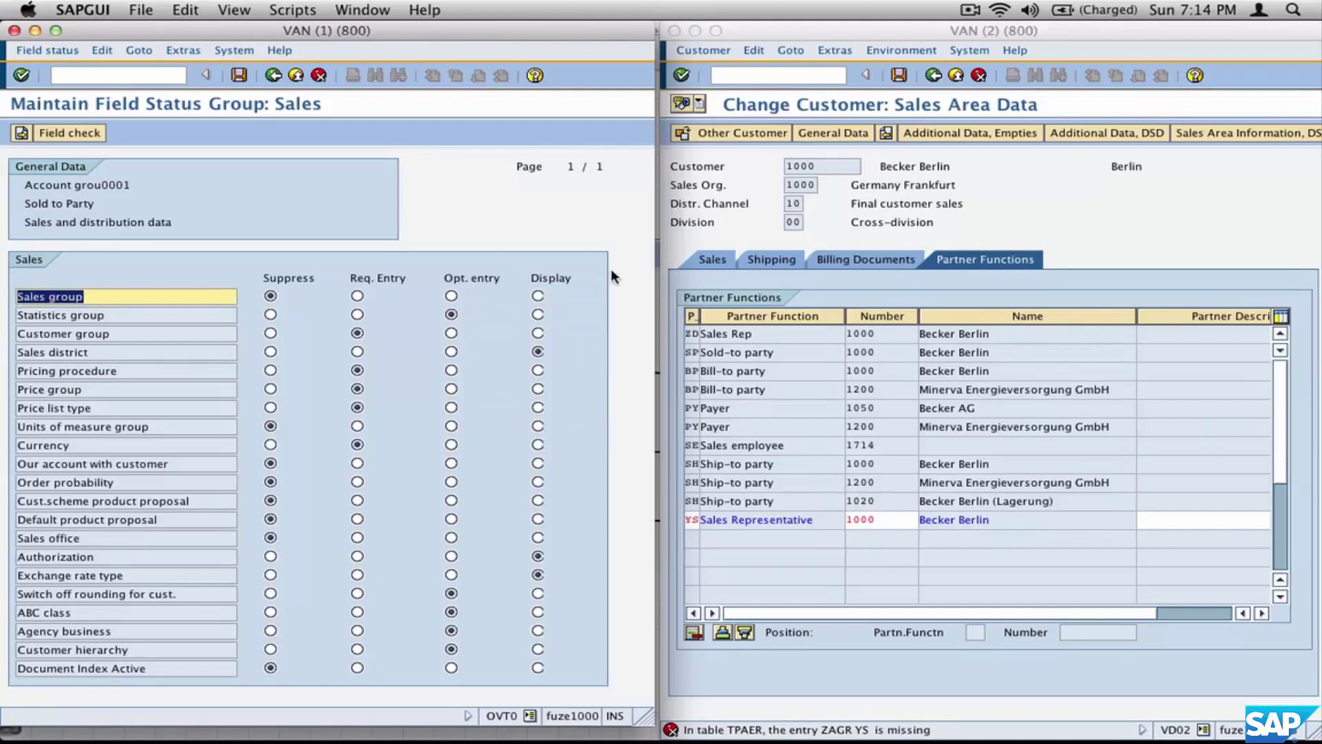
- Delete the YS Sales Representative row from the customer's partner functions and open the customer's Sales data
left_click(718, 265)
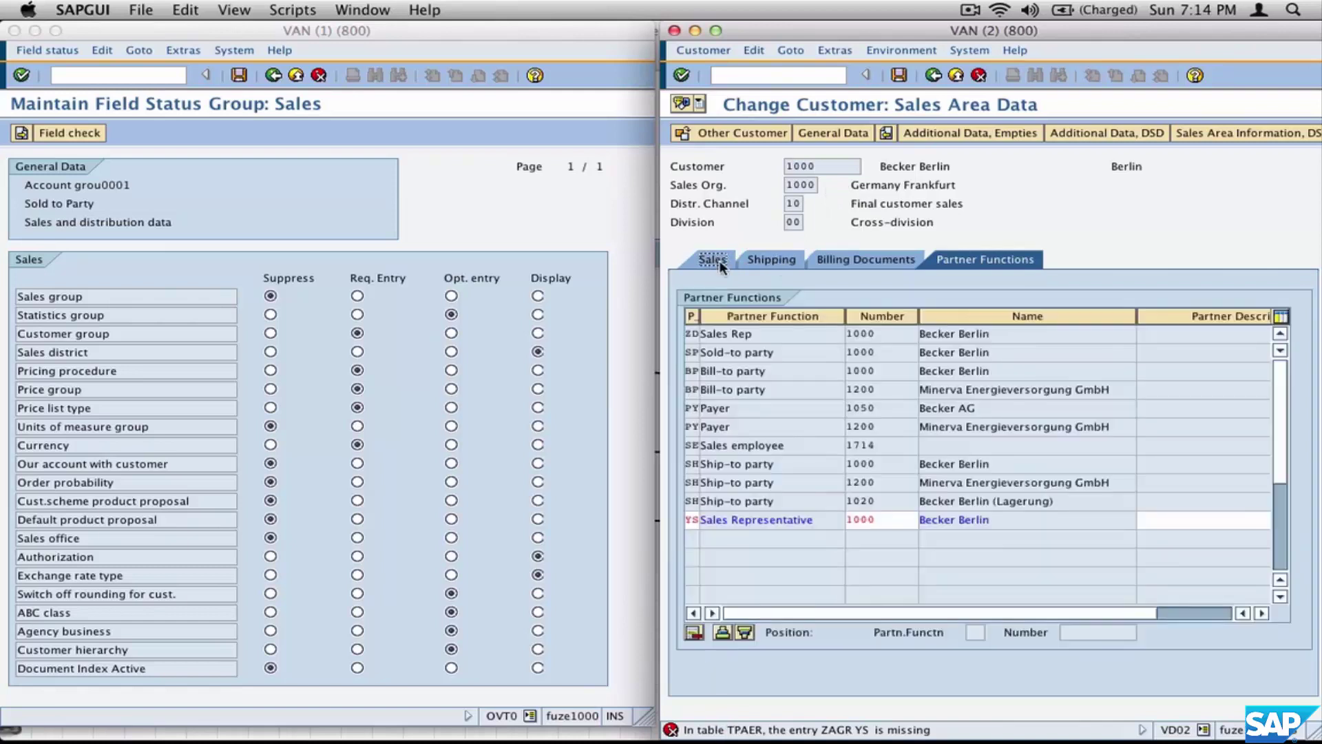
left_click(888, 534)
left_click(691, 520)
left_click(695, 633)
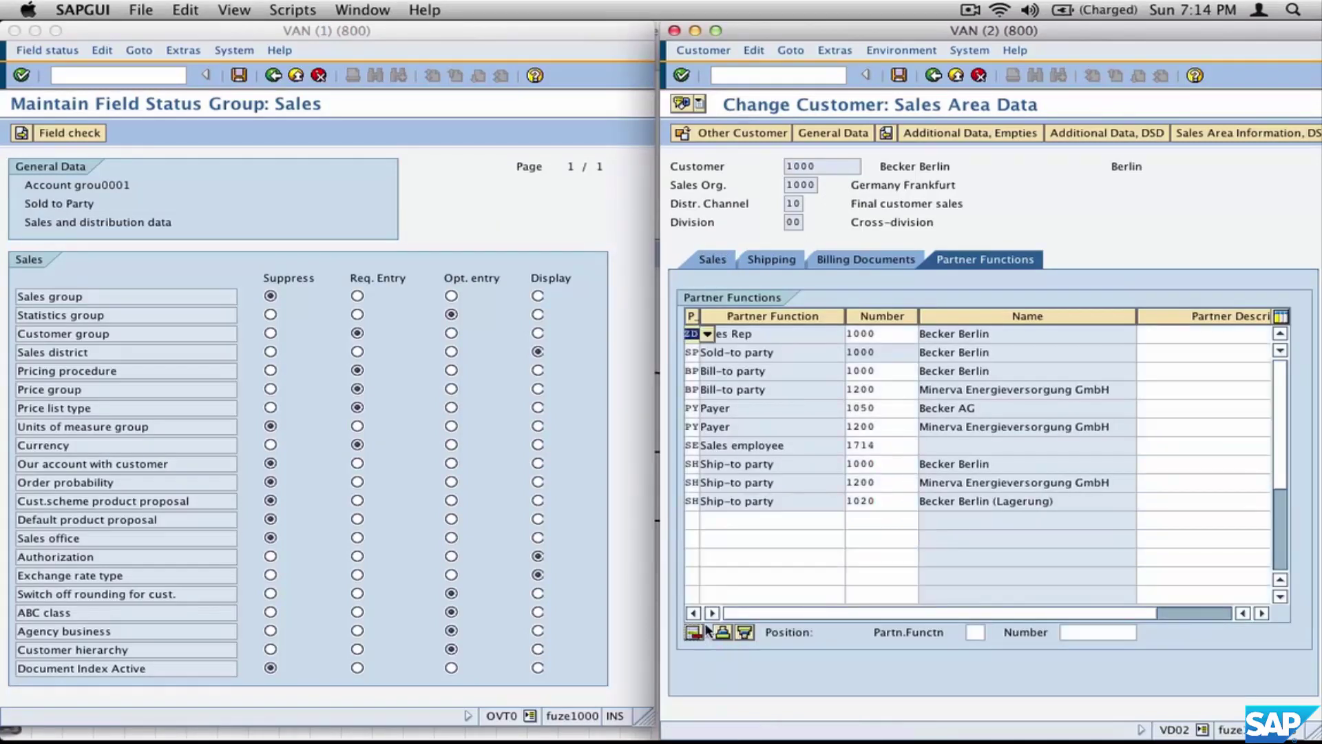
left_click(717, 261)
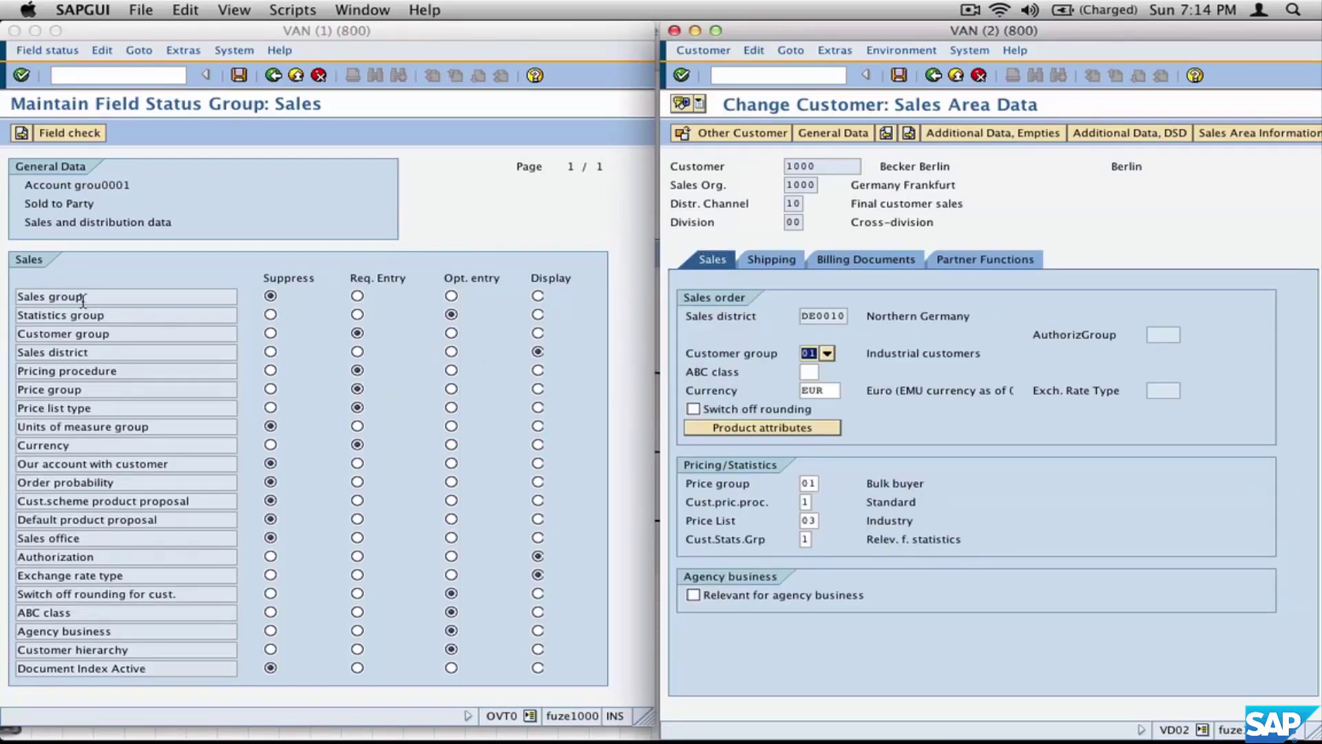
- Highlight Sales group and Sales district in the field status list, and compare them with the customer's Sales district and AuthorizGroup fields
left_click(104, 296)
left_click_drag(42, 291, 15, 298)
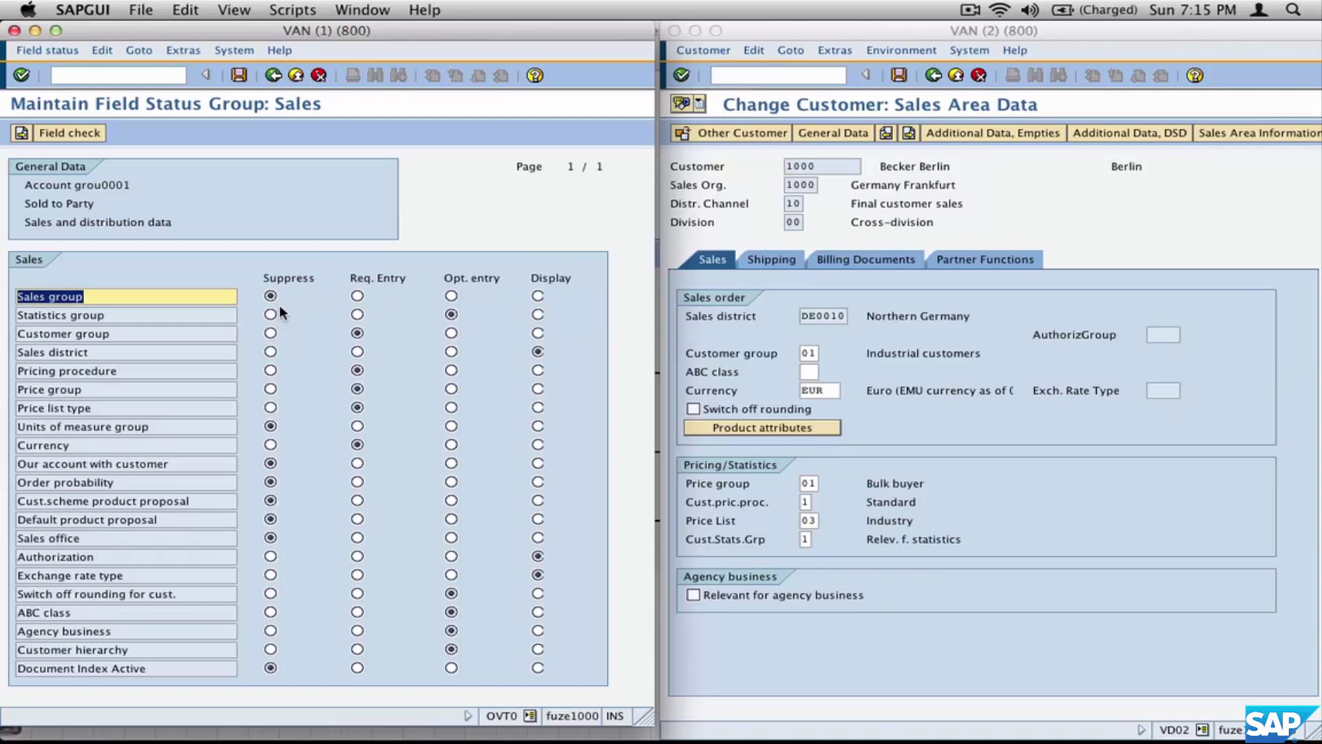
left_click(88, 352)
left_click_drag(88, 352, 39, 352)
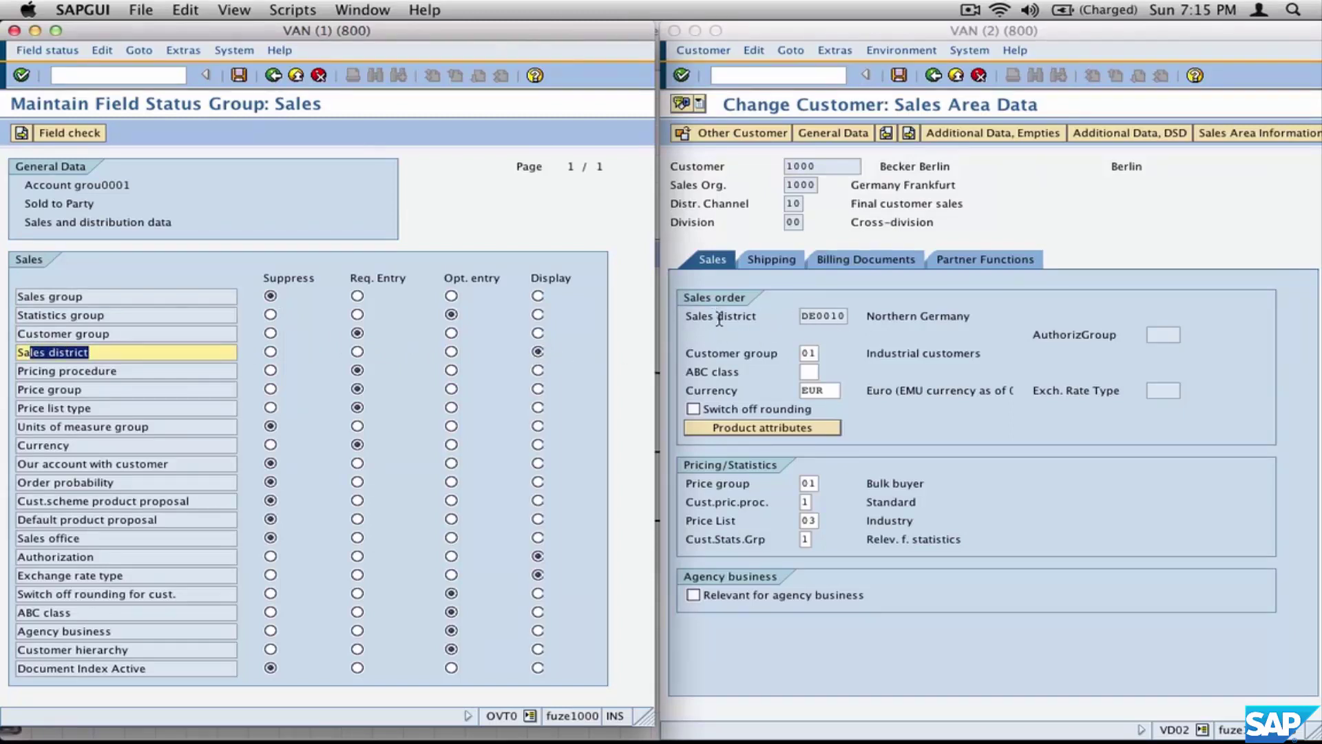
left_click(806, 318)
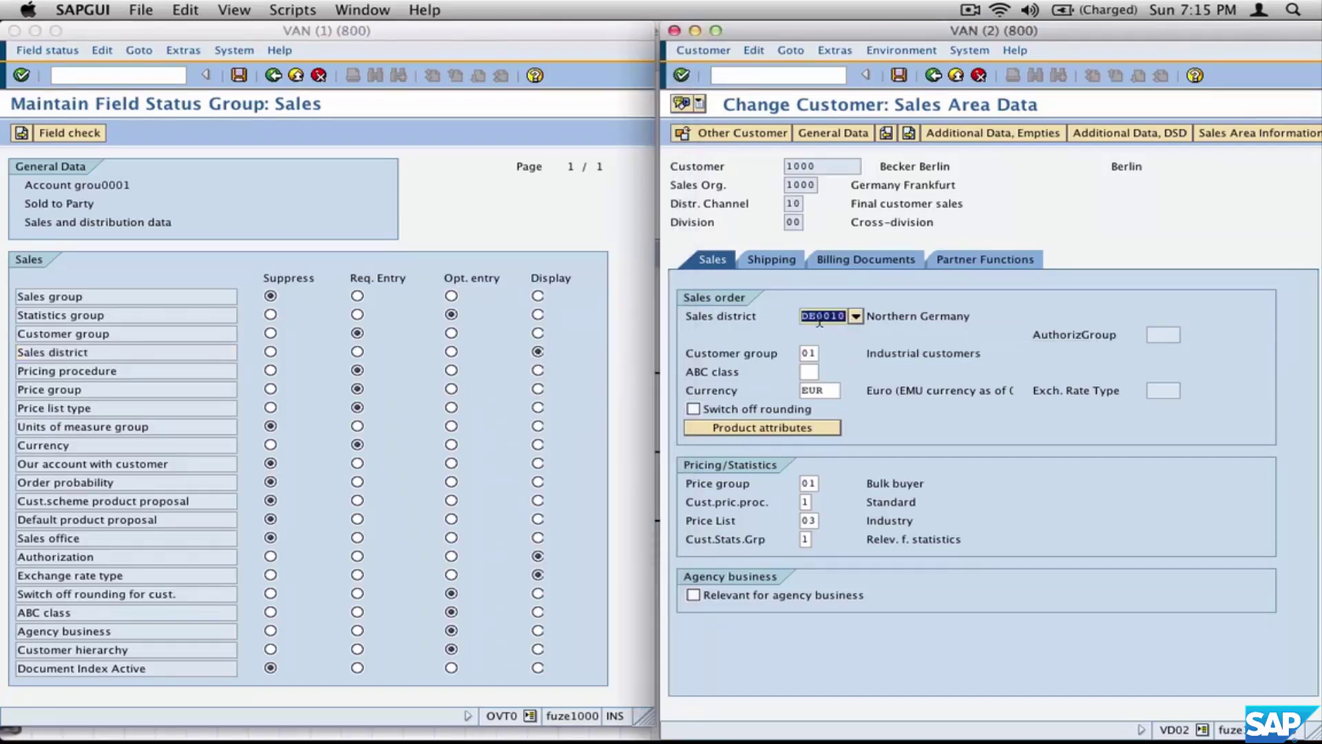
left_click(1156, 338)
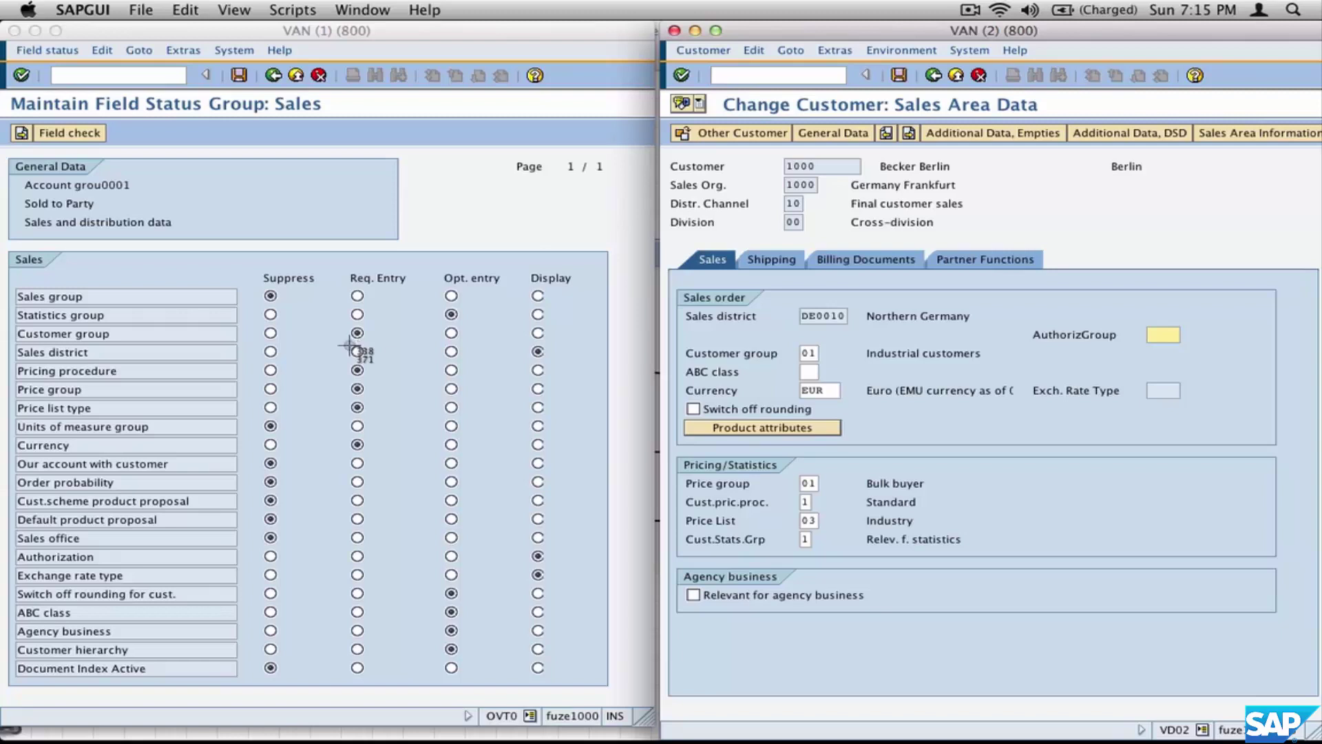
- Capture the Sales field status beside the customer's Sales data, and paste it in the middle of a new inkBook page after page 5
left_click_drag(4, 86, 1197, 478)
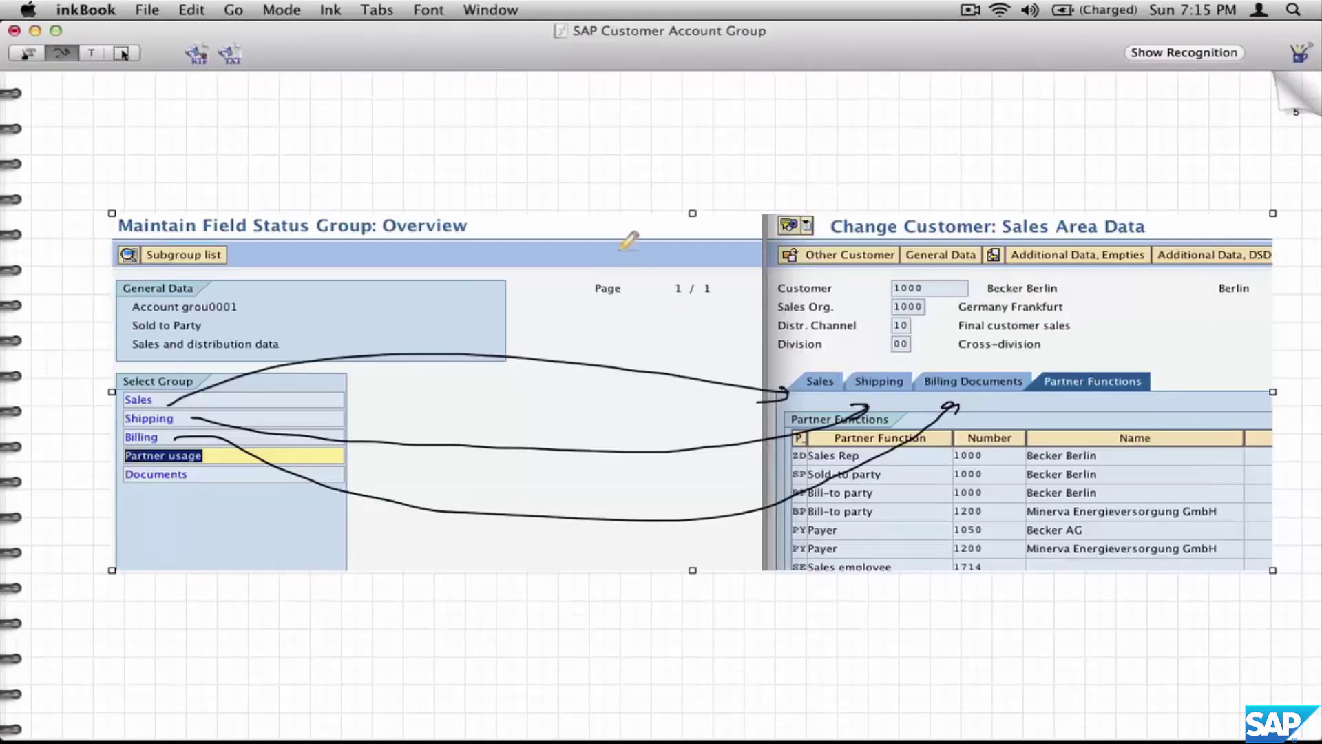
left_click(190, 9)
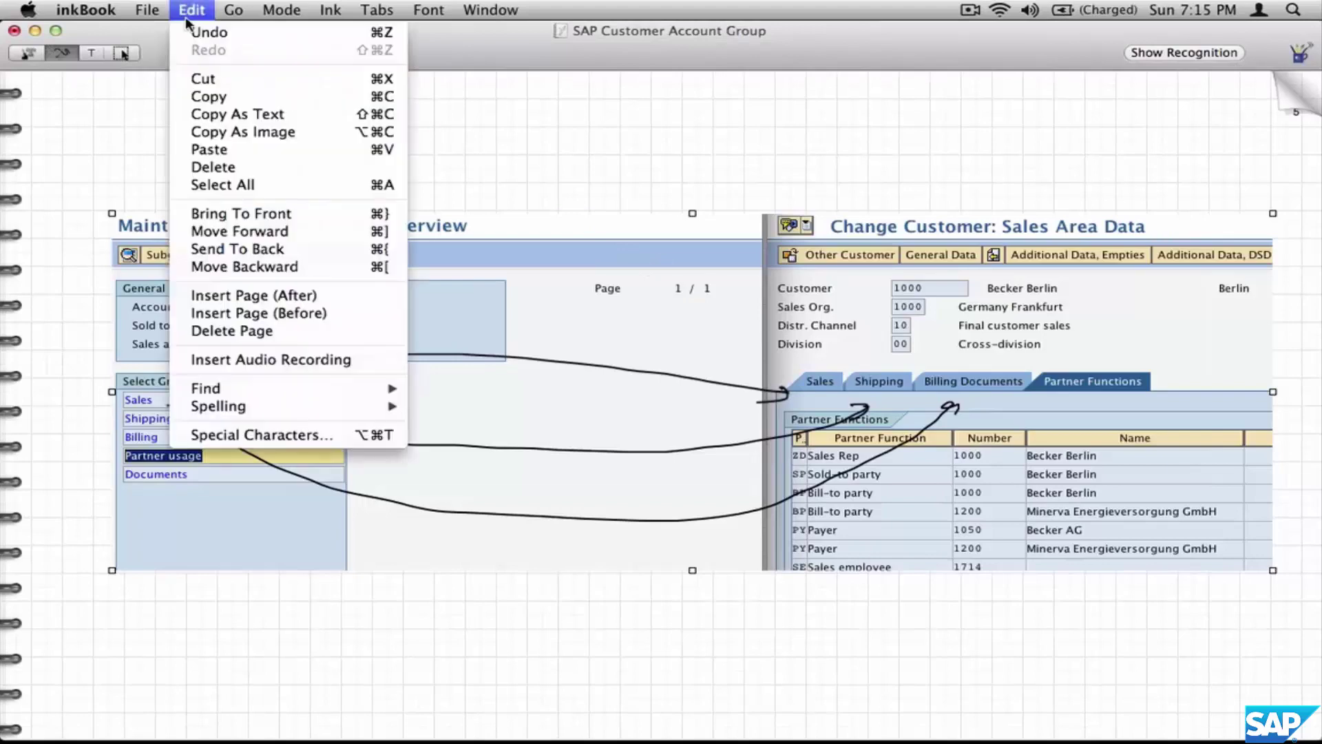
left_click(287, 296)
key("super+v")
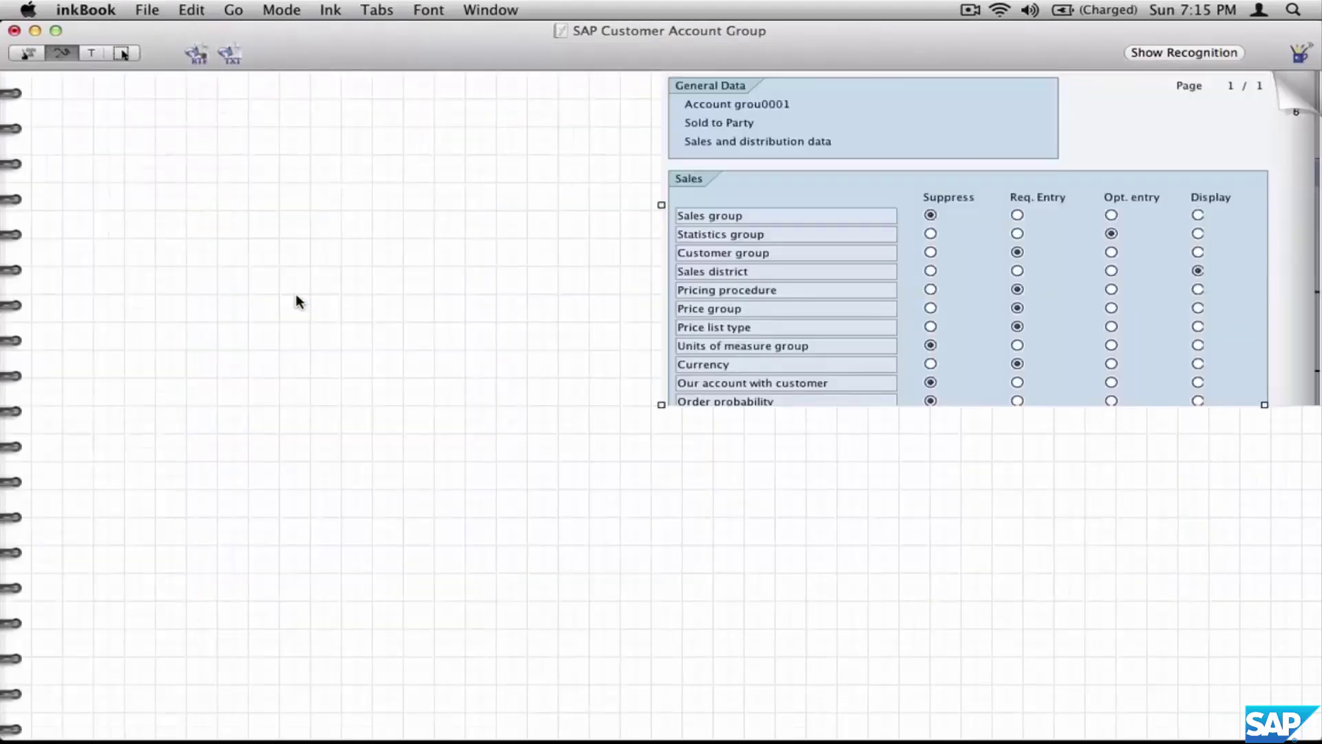
key("super+4")
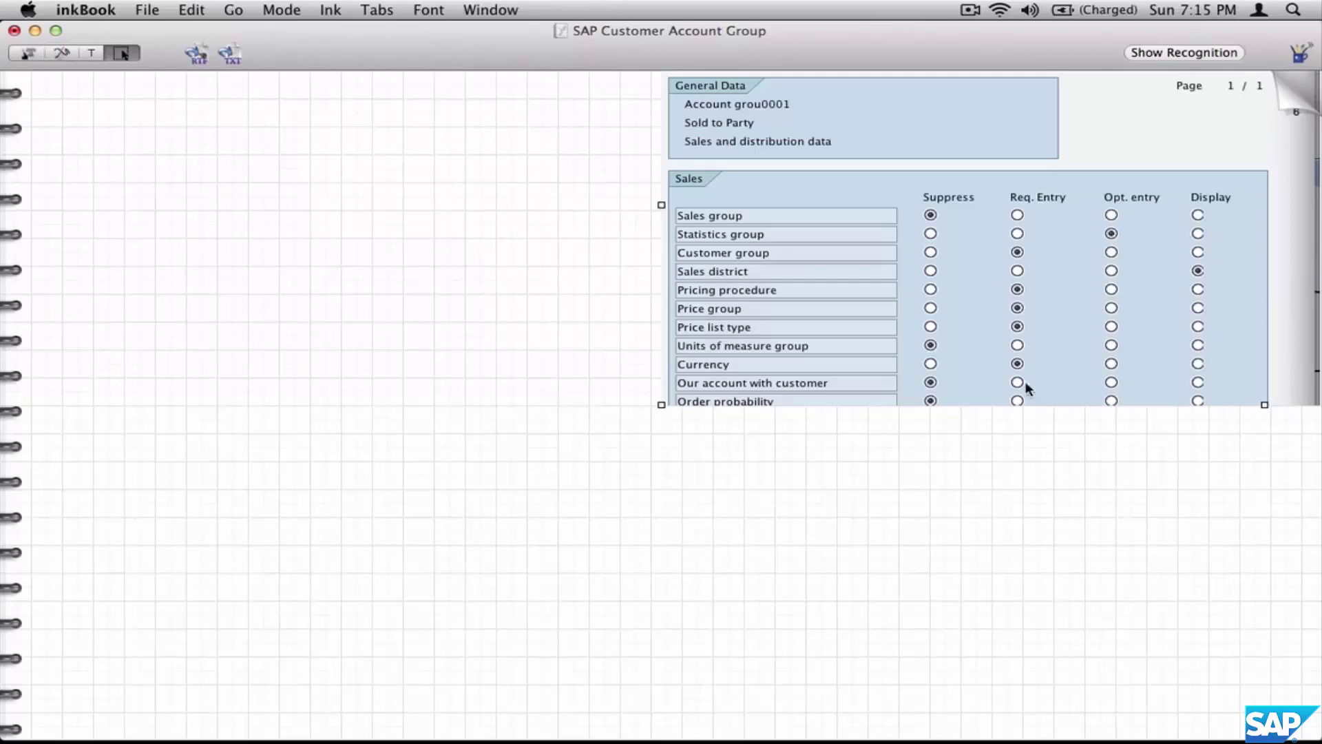
left_click_drag(1024, 386, 427, 491)
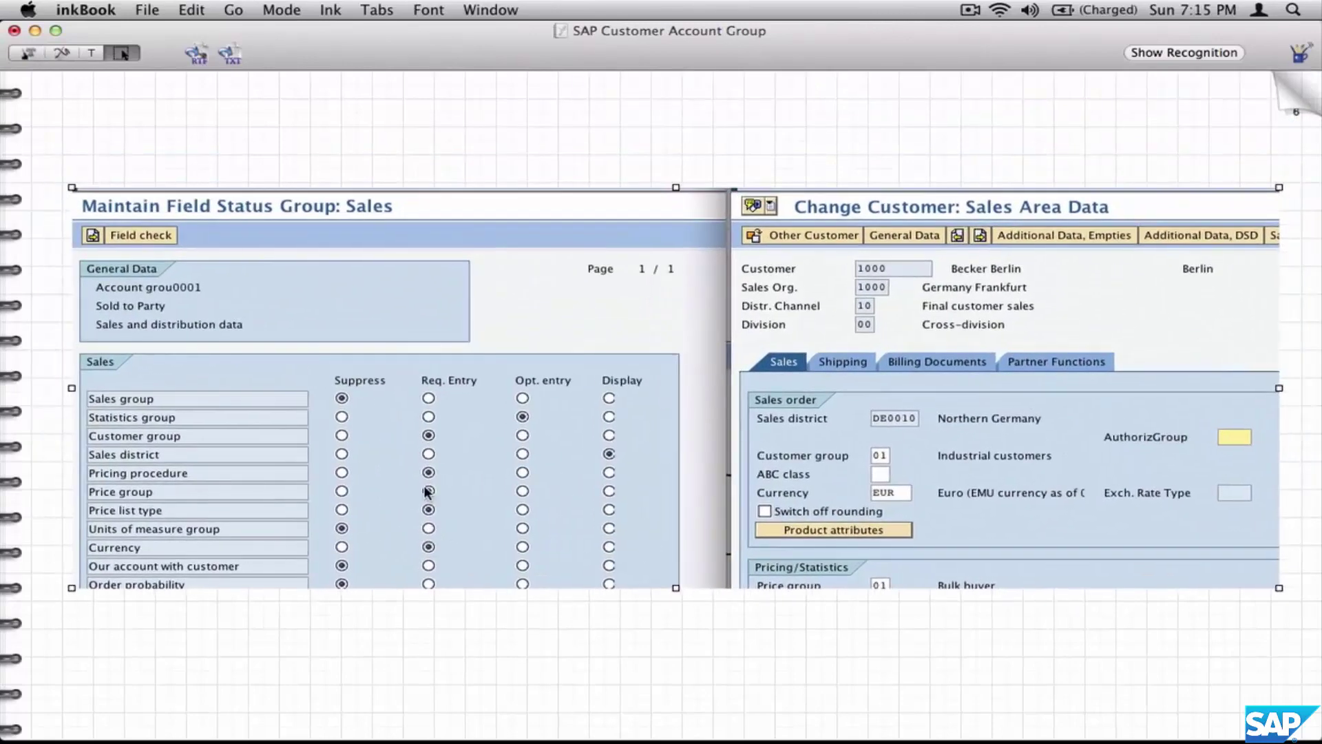
- With the pen, tick Sales district, circle its Display setting, draw an arrow to the customer's Sales district and write "grayed out"
key("super+2")
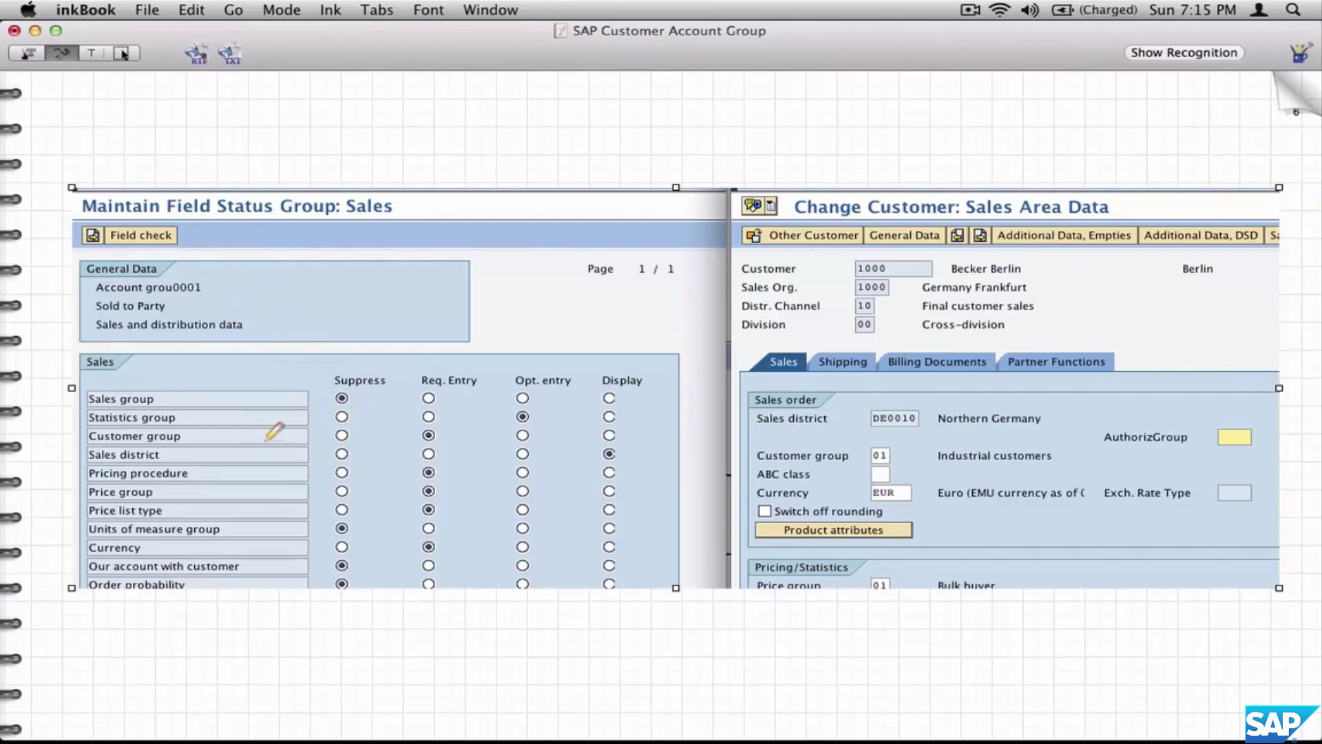
mouse_move(617, 445)
left_mouse_down()
mouse_move(608, 459)
mouse_move(623, 447)
mouse_move(612, 445)
left_mouse_up()
left_click_drag(65, 452, 83, 446)
mouse_move(631, 452)
left_mouse_down()
mouse_move(733, 416)
mouse_move(851, 427)
left_mouse_up()
mouse_move(708, 398)
left_mouse_down()
mouse_move(701, 415)
mouse_move(812, 390)
mouse_move(847, 402)
left_mouse_up()
left_click_drag(832, 383, 858, 375)
left_click_drag(869, 381, 873, 381)
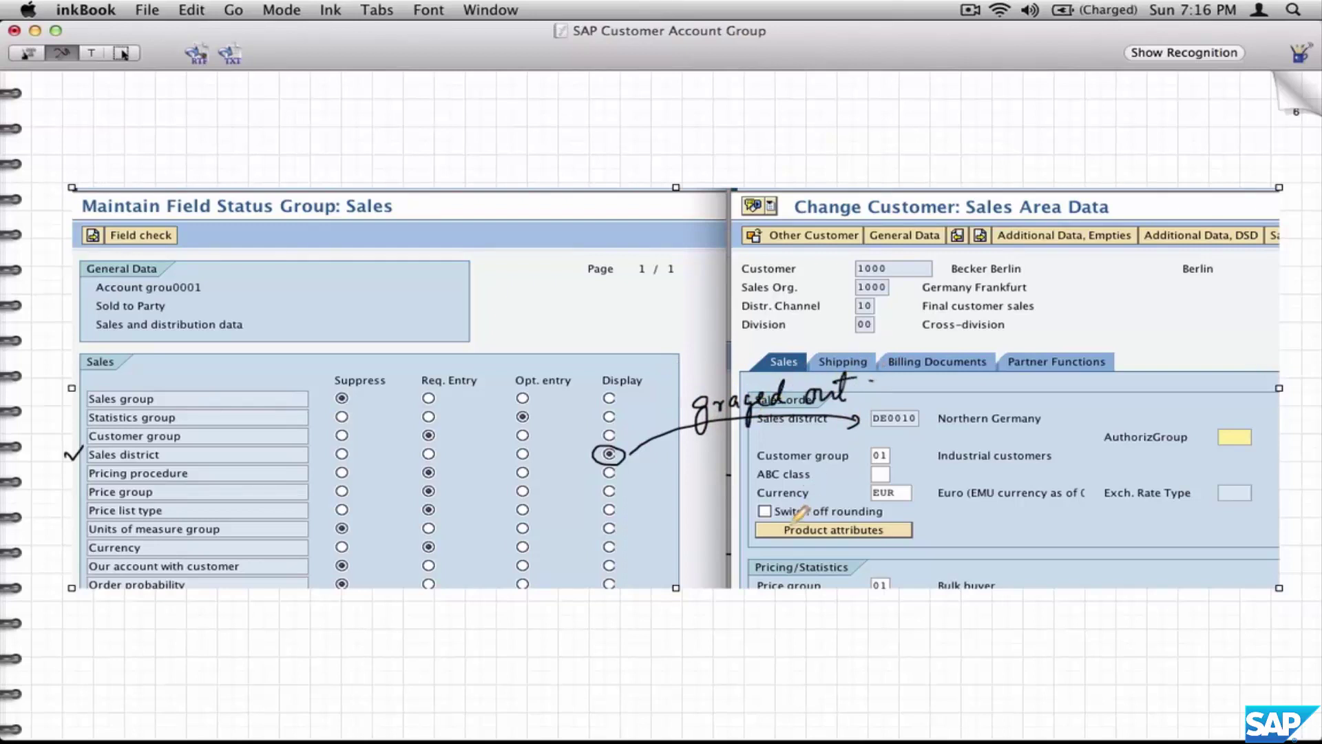
- Mark Price group, box the Customer group row through Req. Entry, and draw an arrow to the customer's Customer group field
left_click_drag(76, 487, 75, 501)
left_click_drag(72, 485, 78, 504)
mouse_move(82, 444)
left_mouse_down()
mouse_move(83, 428)
mouse_move(447, 428)
mouse_move(446, 447)
mouse_move(82, 443)
left_mouse_up()
mouse_move(454, 436)
left_mouse_down()
mouse_move(611, 503)
mouse_move(799, 482)
mouse_move(861, 458)
mouse_move(862, 477)
left_mouse_up()
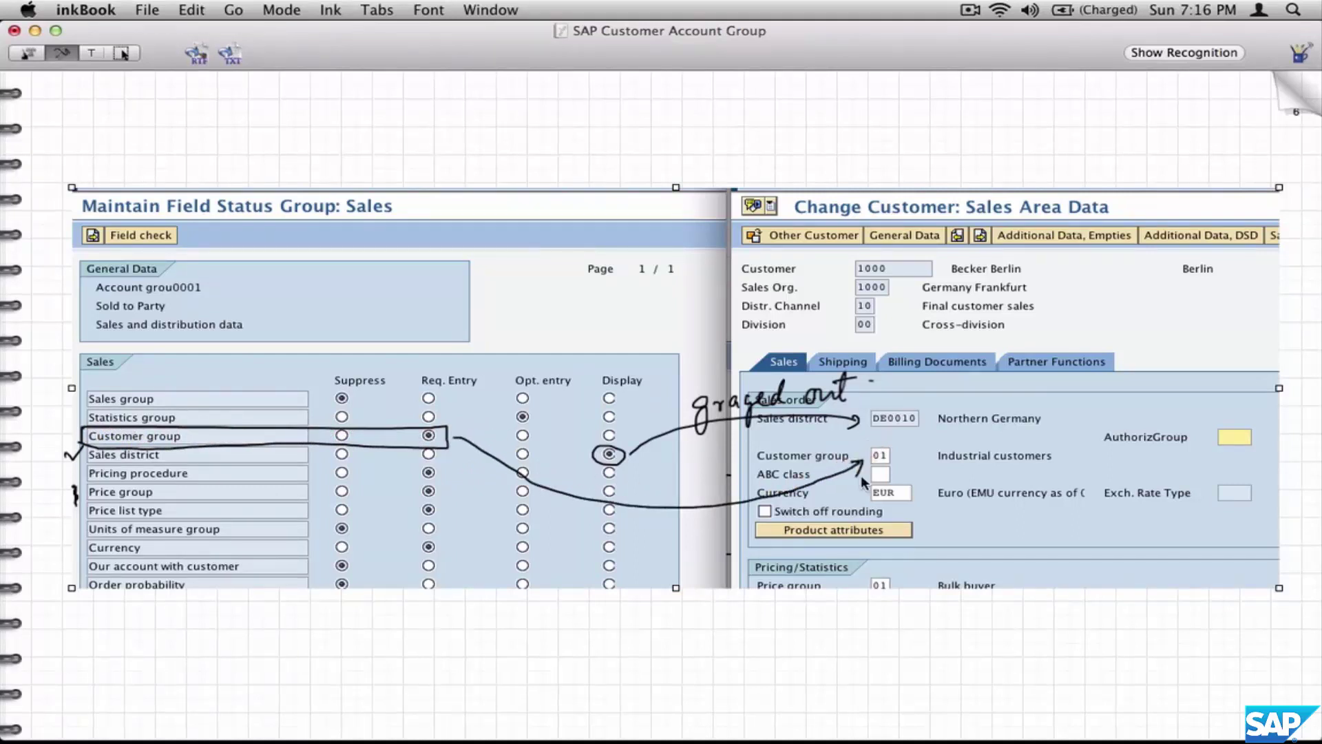
- Switch to SAPGUI, clear the customer's Customer group and submit the screen to test the required entry
key("super+Tab")
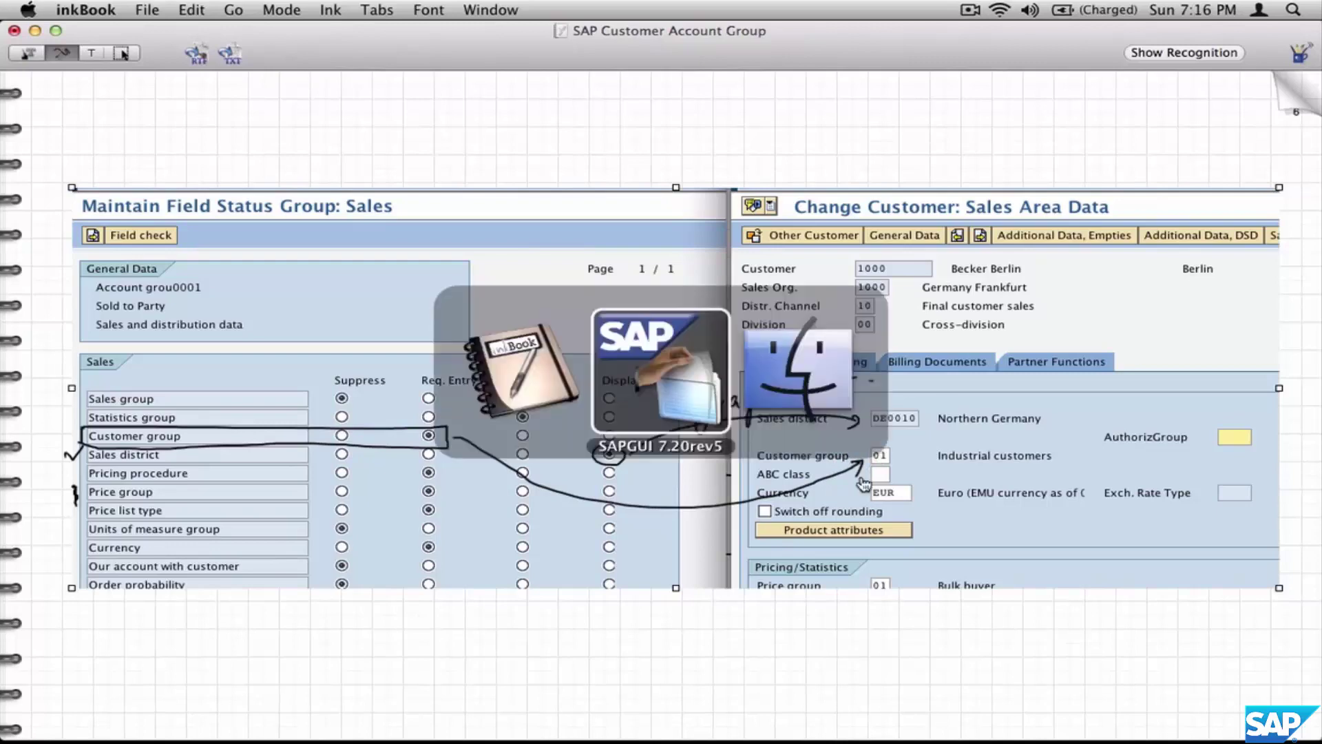
left_click(811, 353)
key("BackSpace")
key("BackSpace")
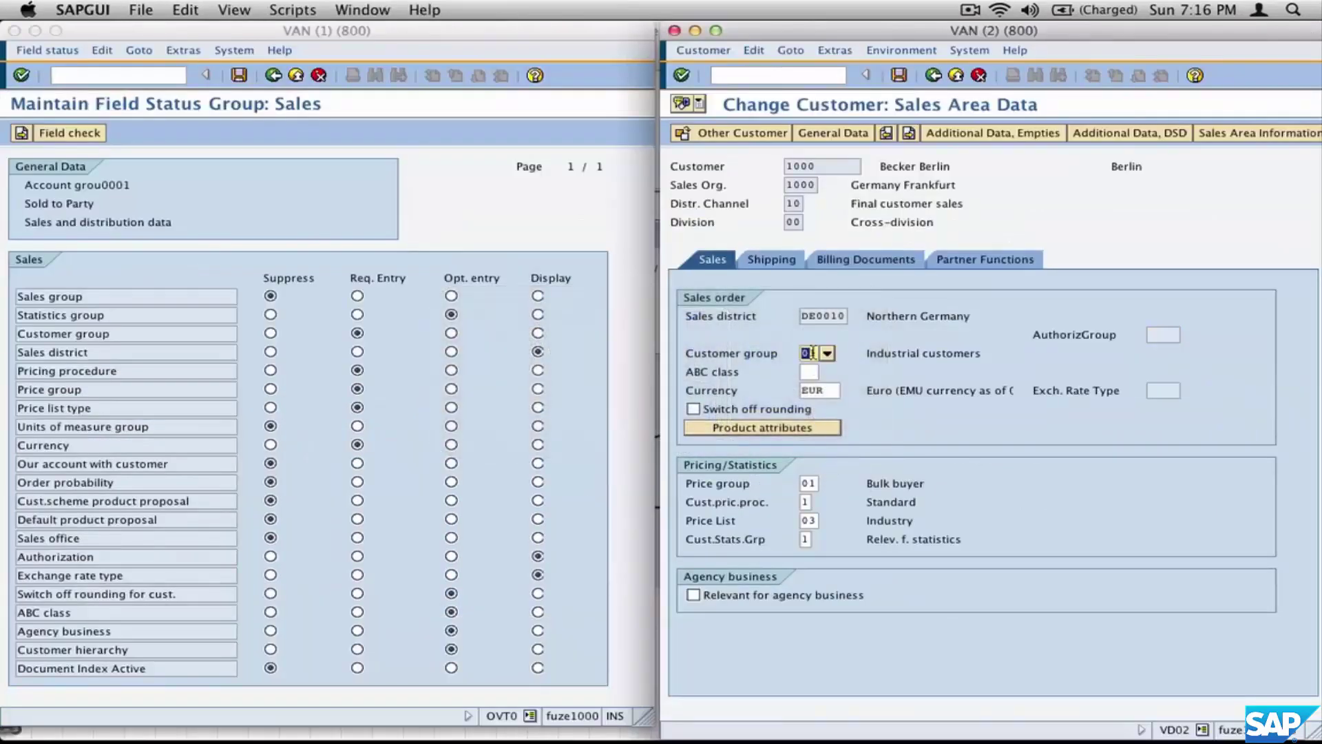
left_click(825, 353)
left_click(825, 353)
key("Return")
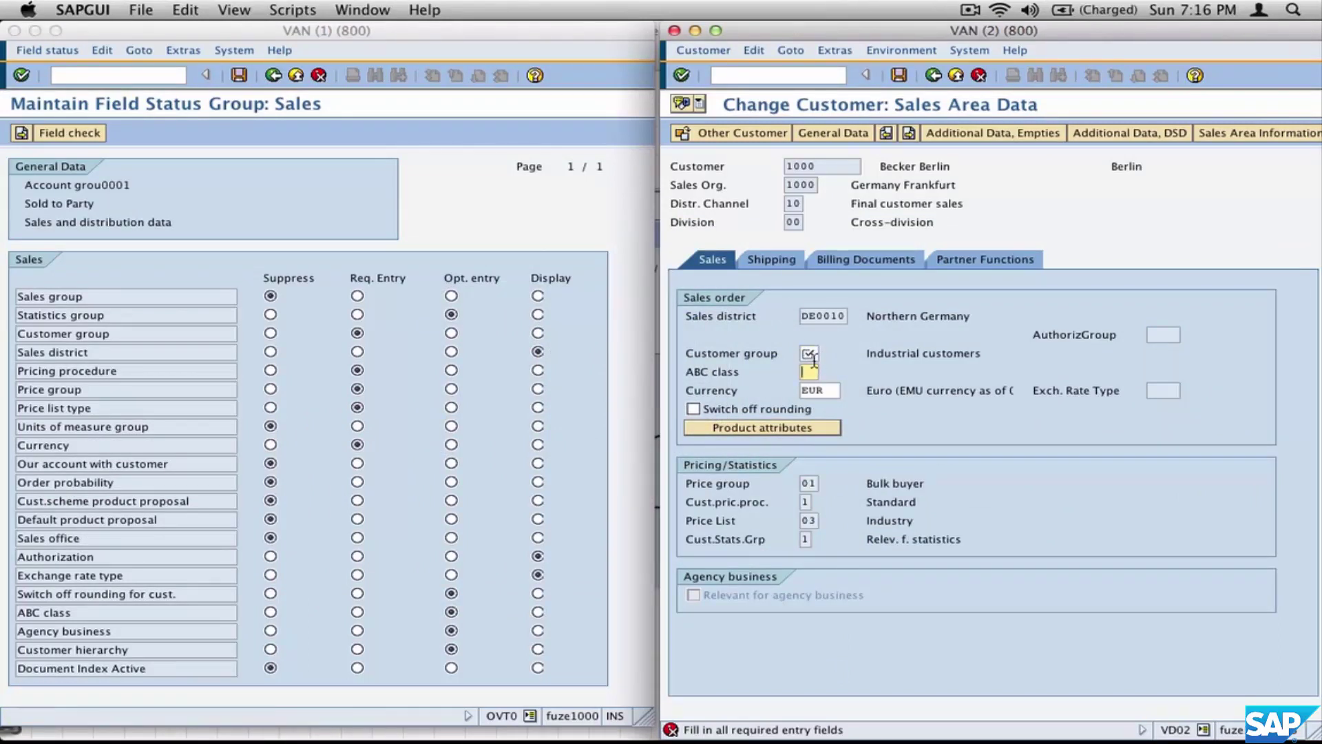
- Capture the customer's Sales order section with the emptied Customer group and paste it on the annotated inkBook page
key("super+shift+4")
left_click_drag(659, 234, 1055, 441)
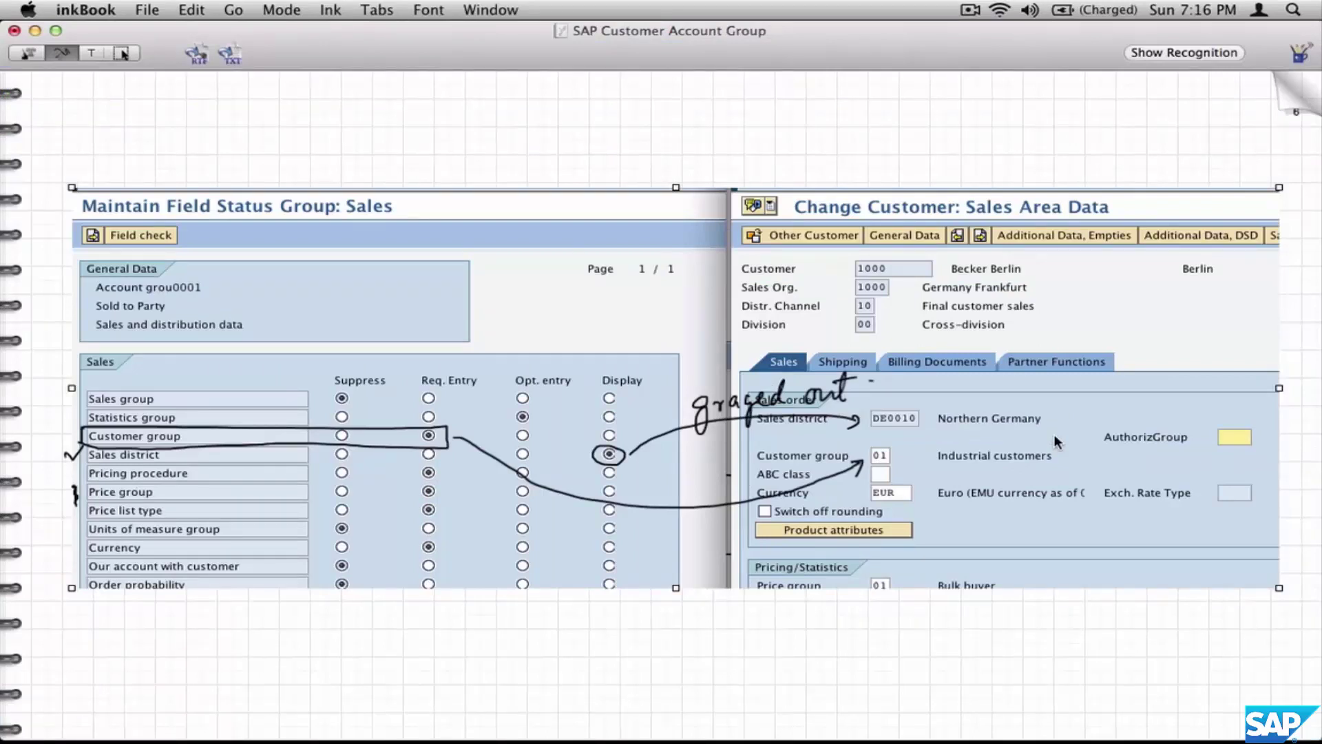
key("super+v")
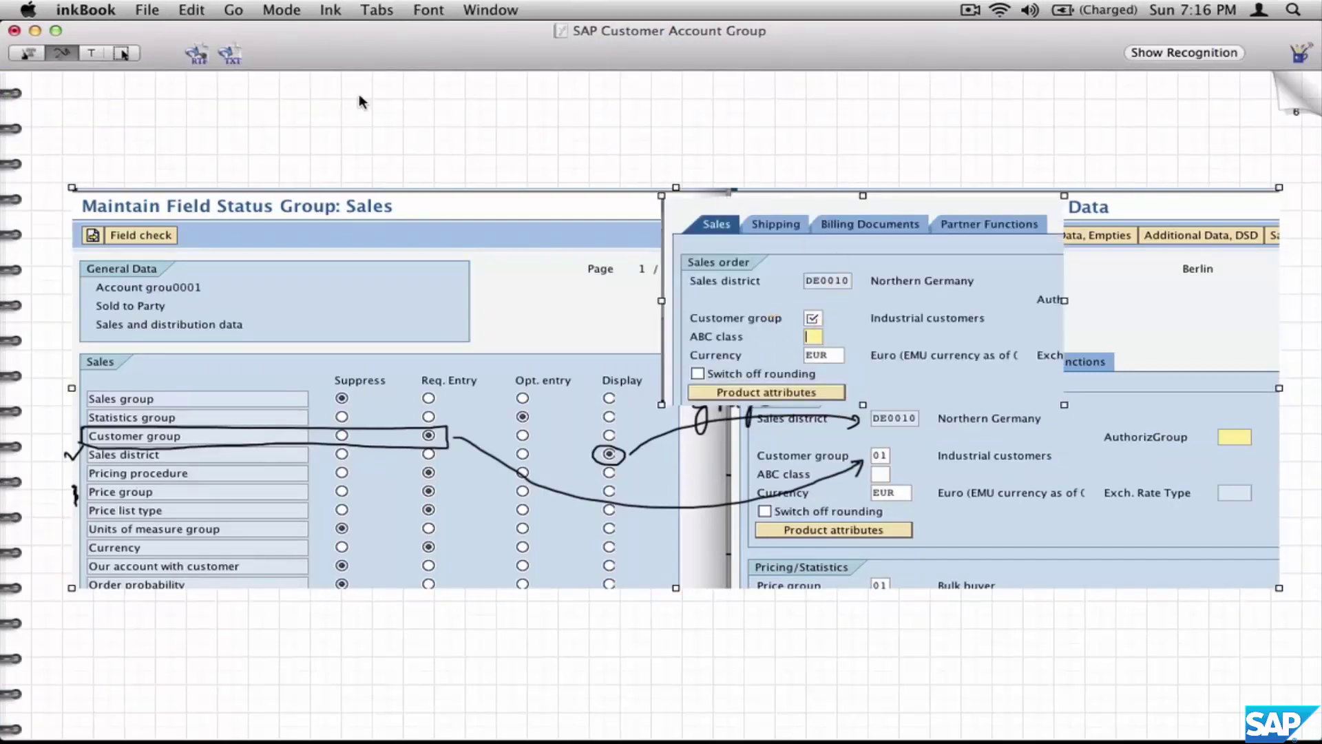
- Move all contents of the page upward and place the pasted Sales order capture beneath the annotated screenshot
key("super+4")
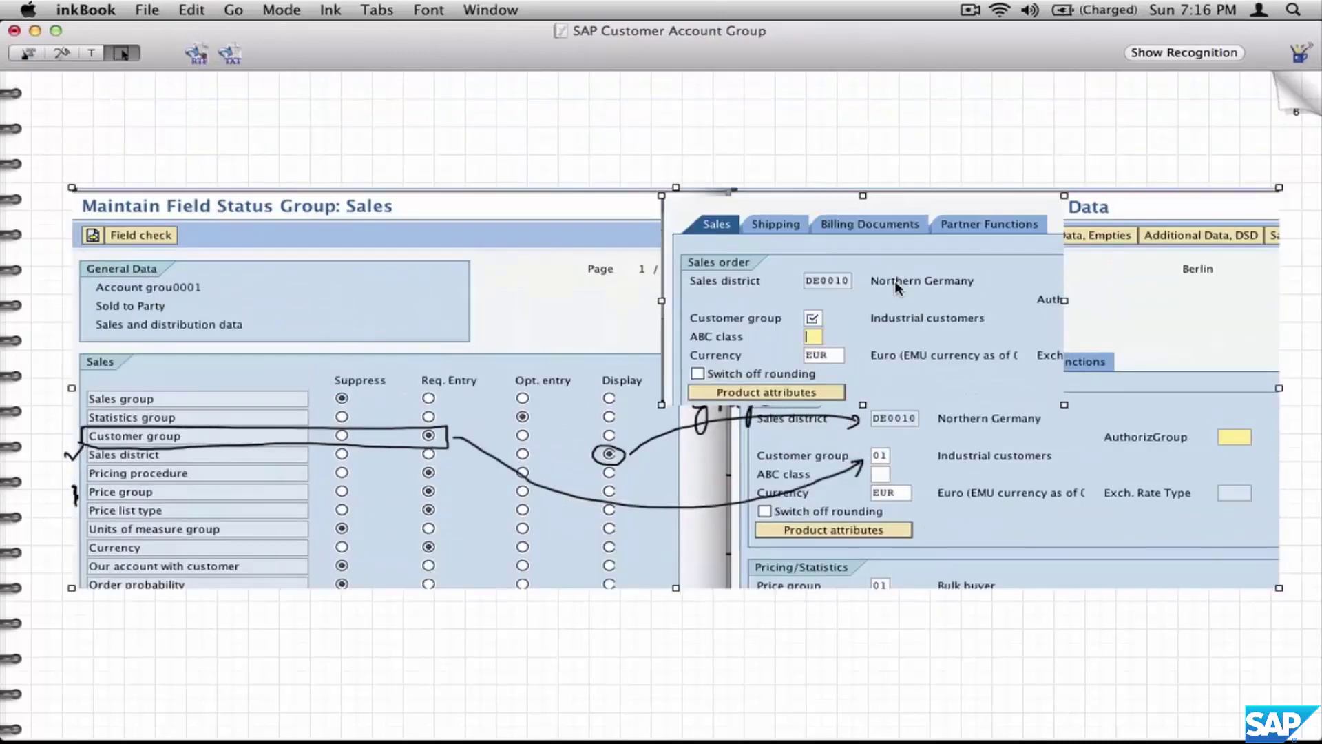
key("super+a")
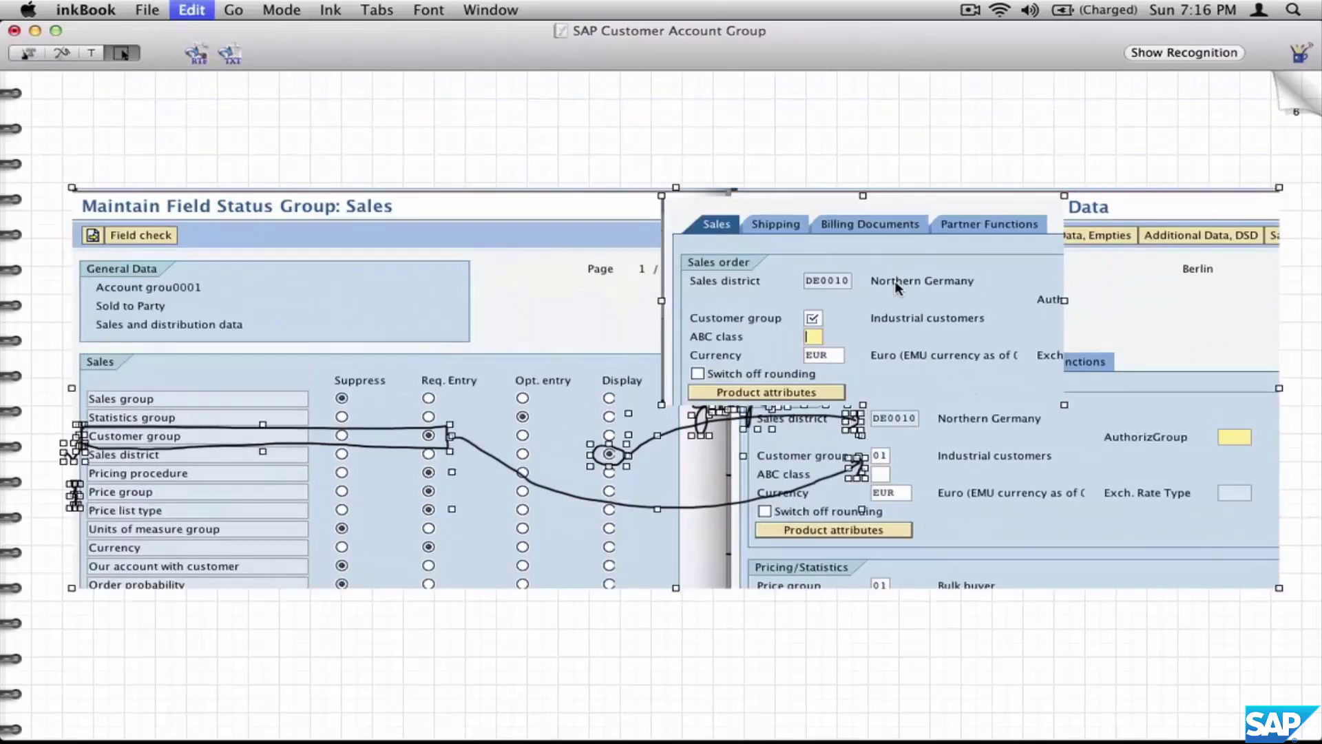
left_click_drag(748, 313, 768, 217)
left_click(776, 593)
left_click_drag(909, 235, 700, 641)
left_click(361, 551)
- With the pen, link the required Customer group to its emptied field, and annotate Sales group's Suppress setting with "Supressed, hence NOT visible"
left_click(61, 53)
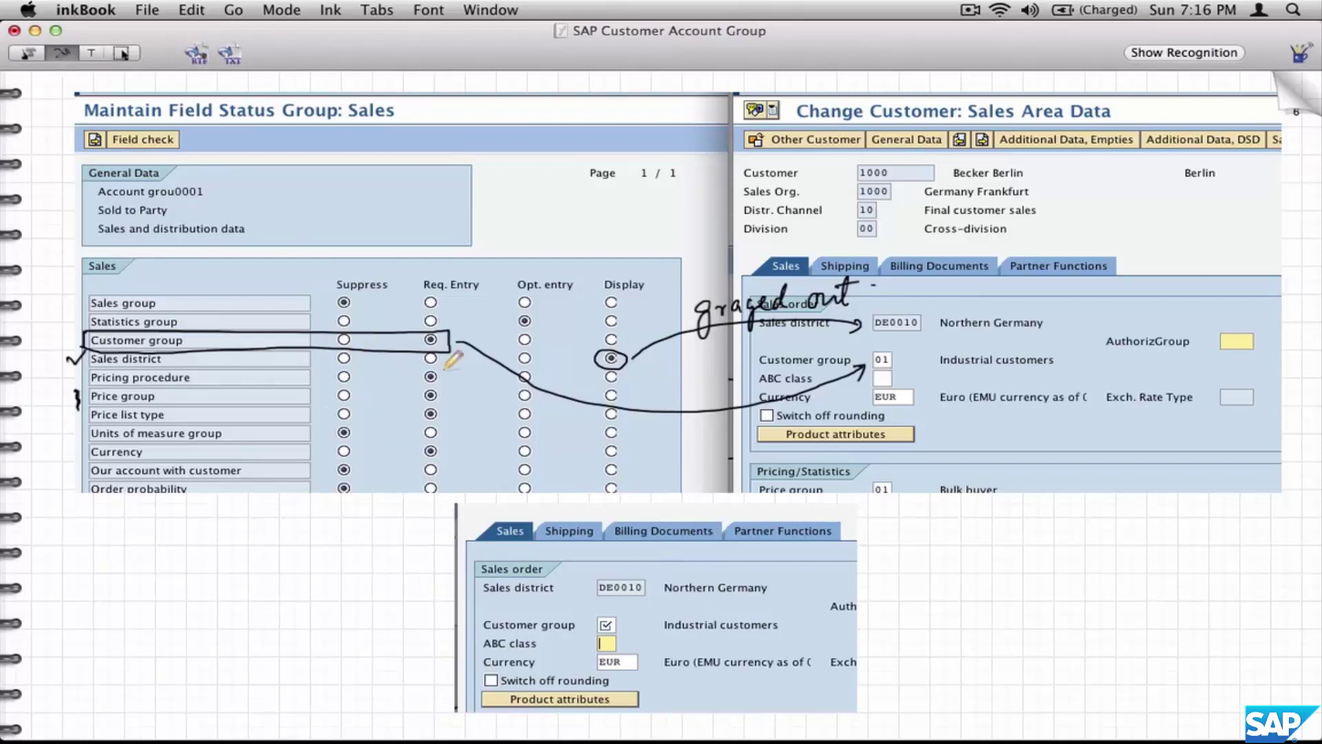
mouse_move(455, 343)
left_mouse_down()
mouse_move(488, 421)
mouse_move(497, 522)
mouse_move(611, 605)
left_mouse_up()
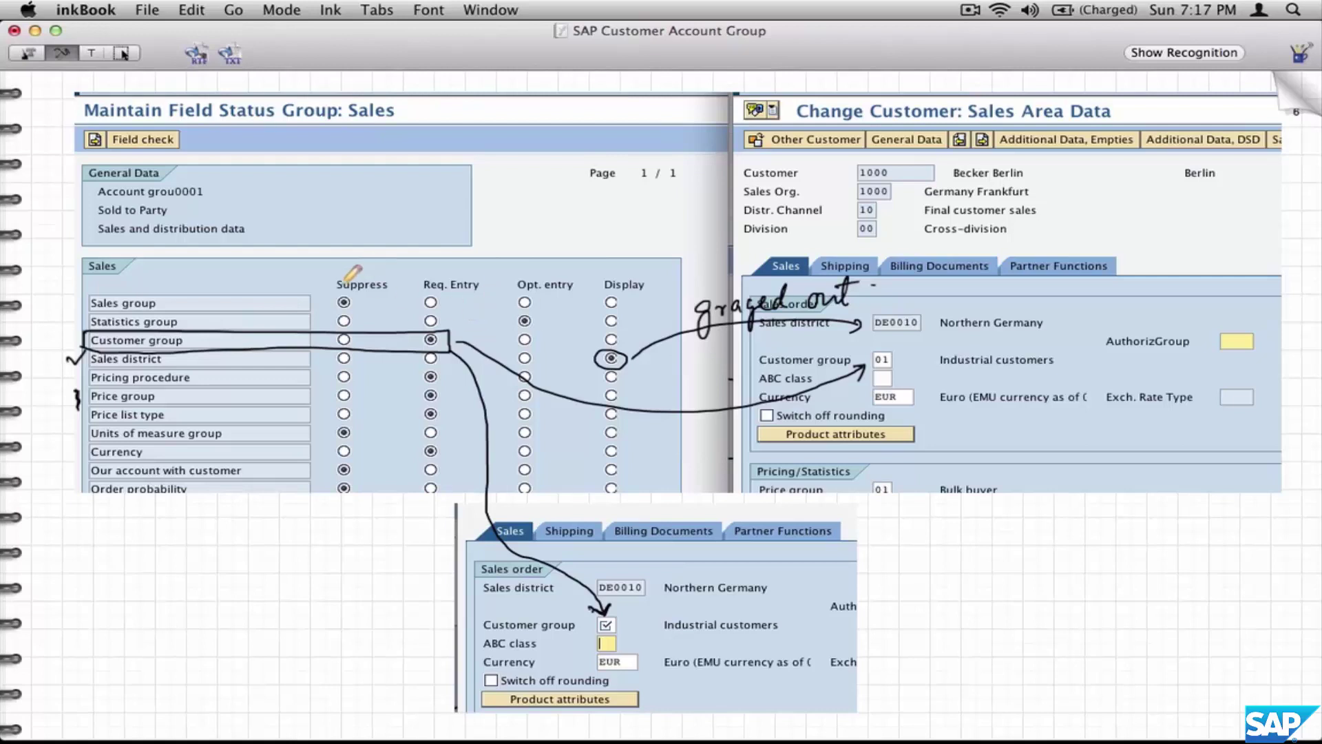
mouse_move(365, 280)
left_mouse_down()
mouse_move(365, 314)
mouse_move(372, 293)
mouse_move(561, 221)
mouse_move(945, 270)
mouse_move(980, 330)
left_mouse_up()
mouse_move(529, 205)
left_mouse_down()
mouse_move(511, 229)
mouse_move(551, 210)
mouse_move(655, 210)
mouse_move(671, 189)
mouse_move(713, 196)
mouse_move(672, 226)
left_mouse_up()
mouse_move(547, 272)
left_mouse_down()
mouse_move(637, 237)
mouse_move(699, 241)
left_mouse_up()
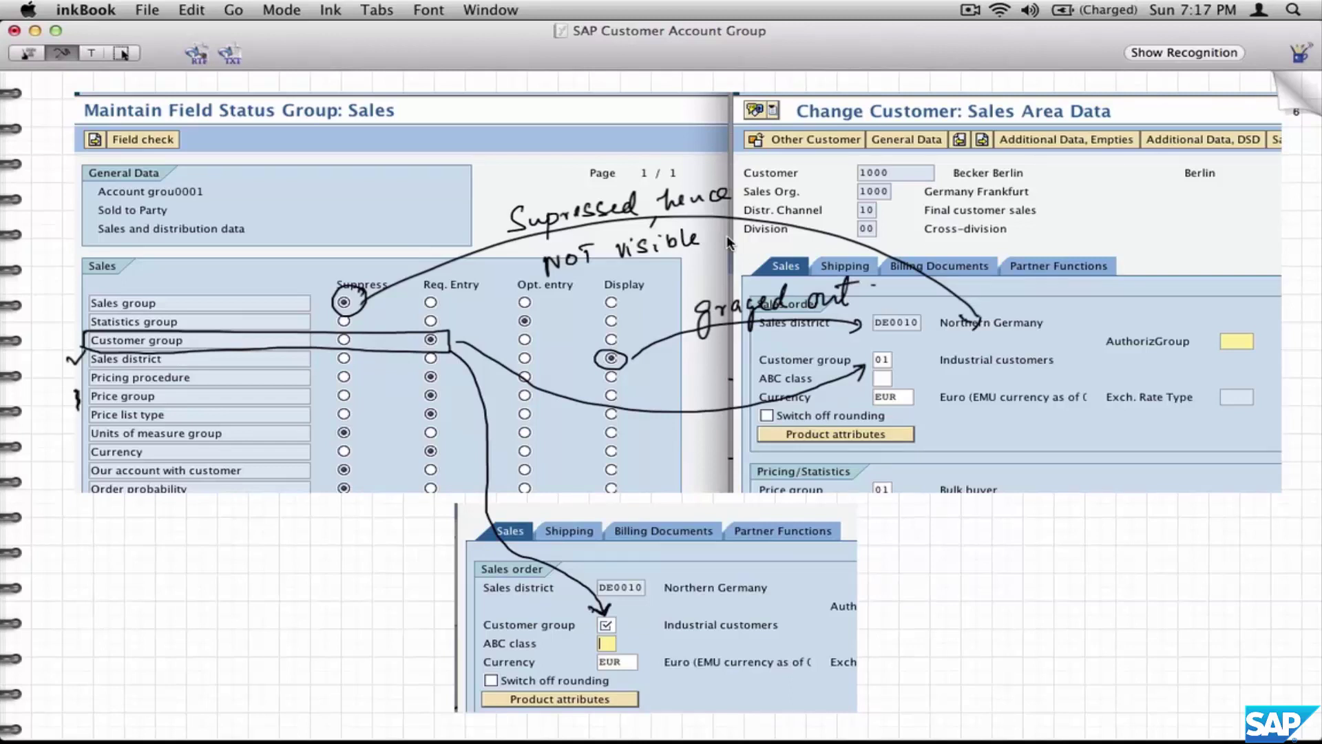
- On page 8, link account group 0001 to circled number range 01, and tick the account group and customer number range entries in the configuration tree
key("super+Tab")
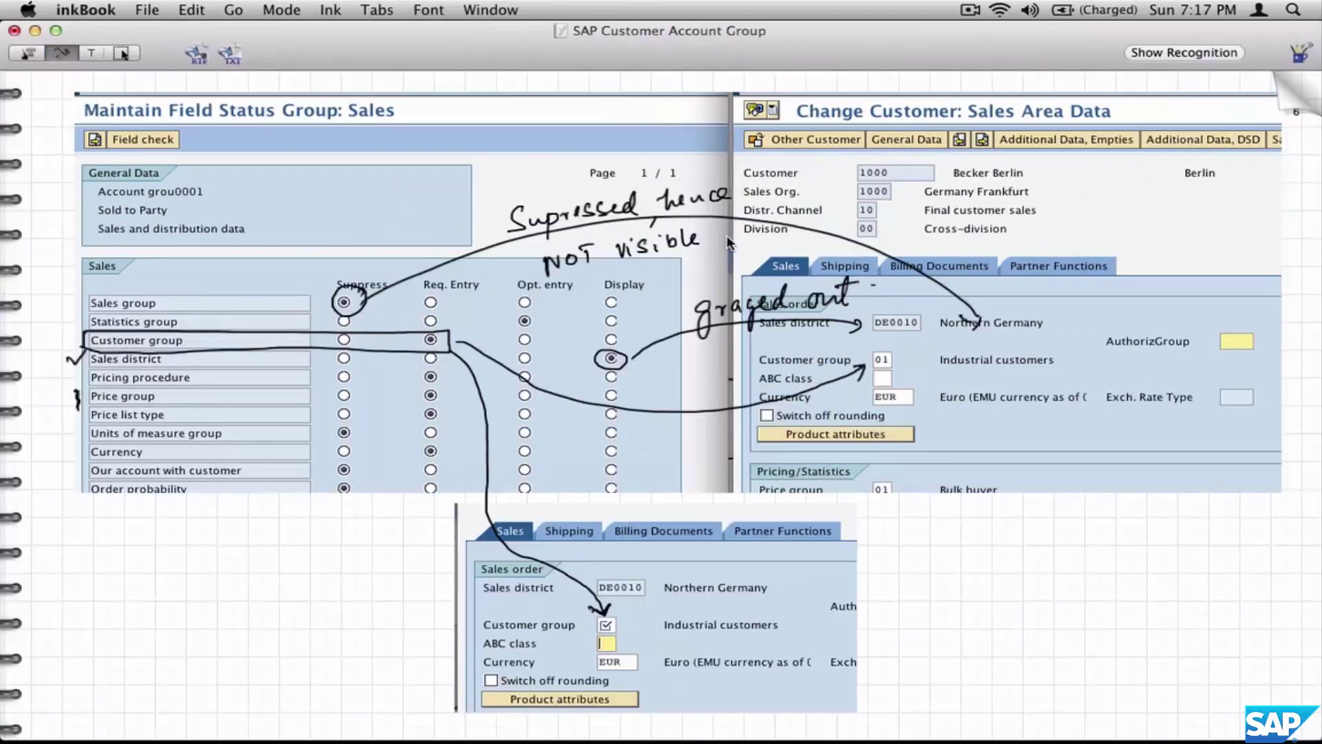
left_click(1294, 101)
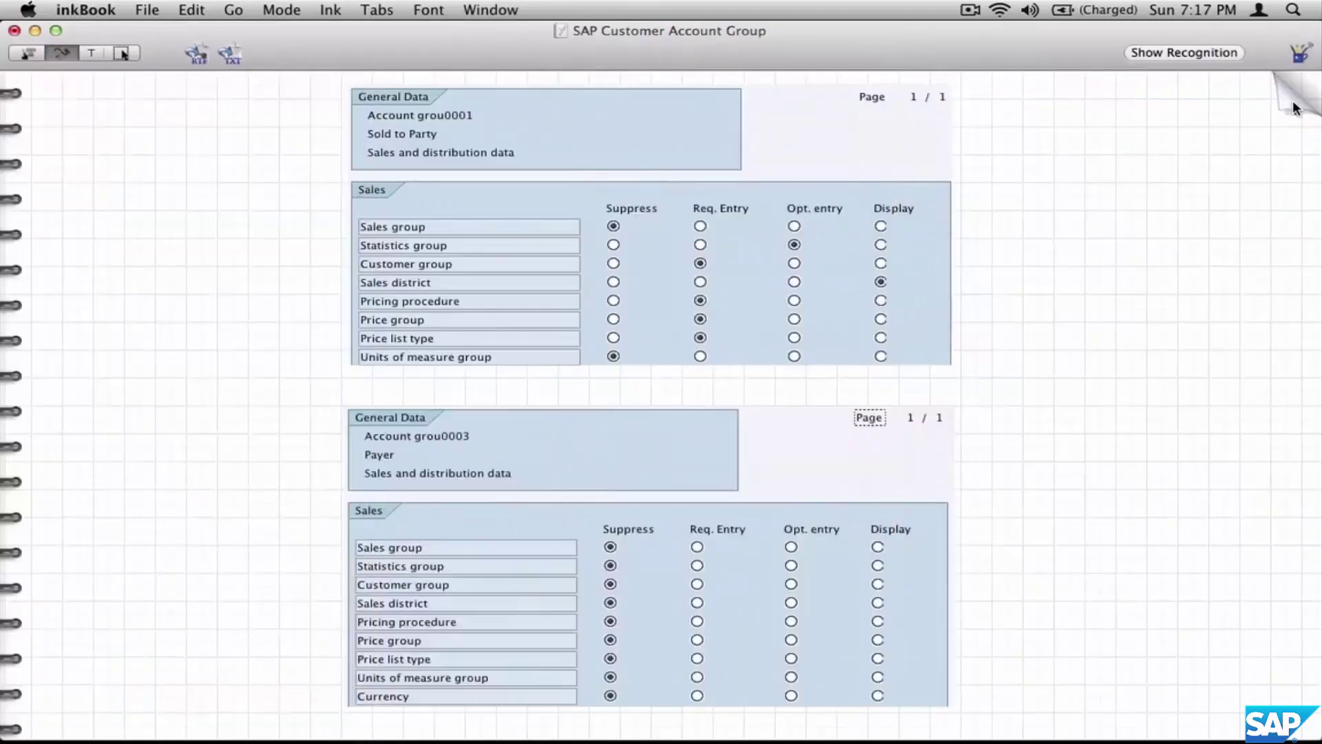
left_click(1297, 106)
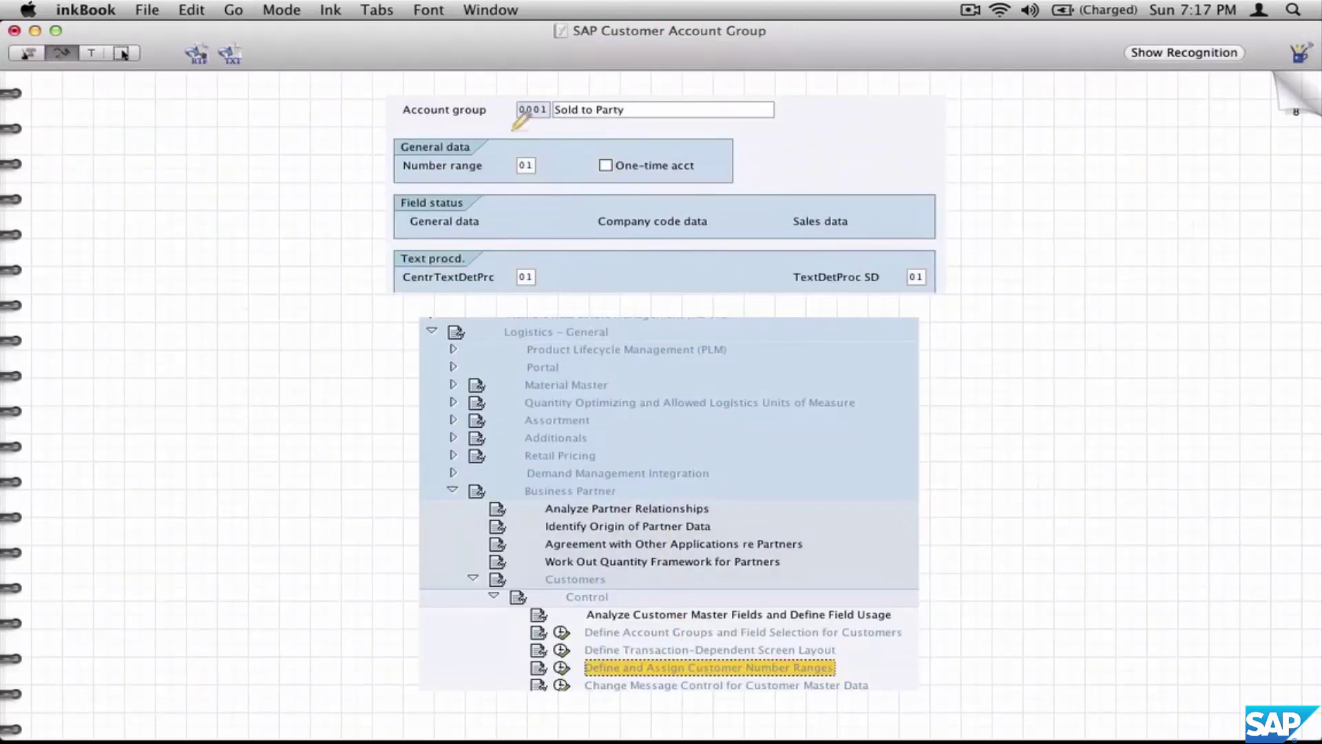
mouse_move(537, 157)
left_mouse_down()
mouse_move(502, 172)
mouse_move(544, 153)
mouse_move(528, 146)
left_mouse_up()
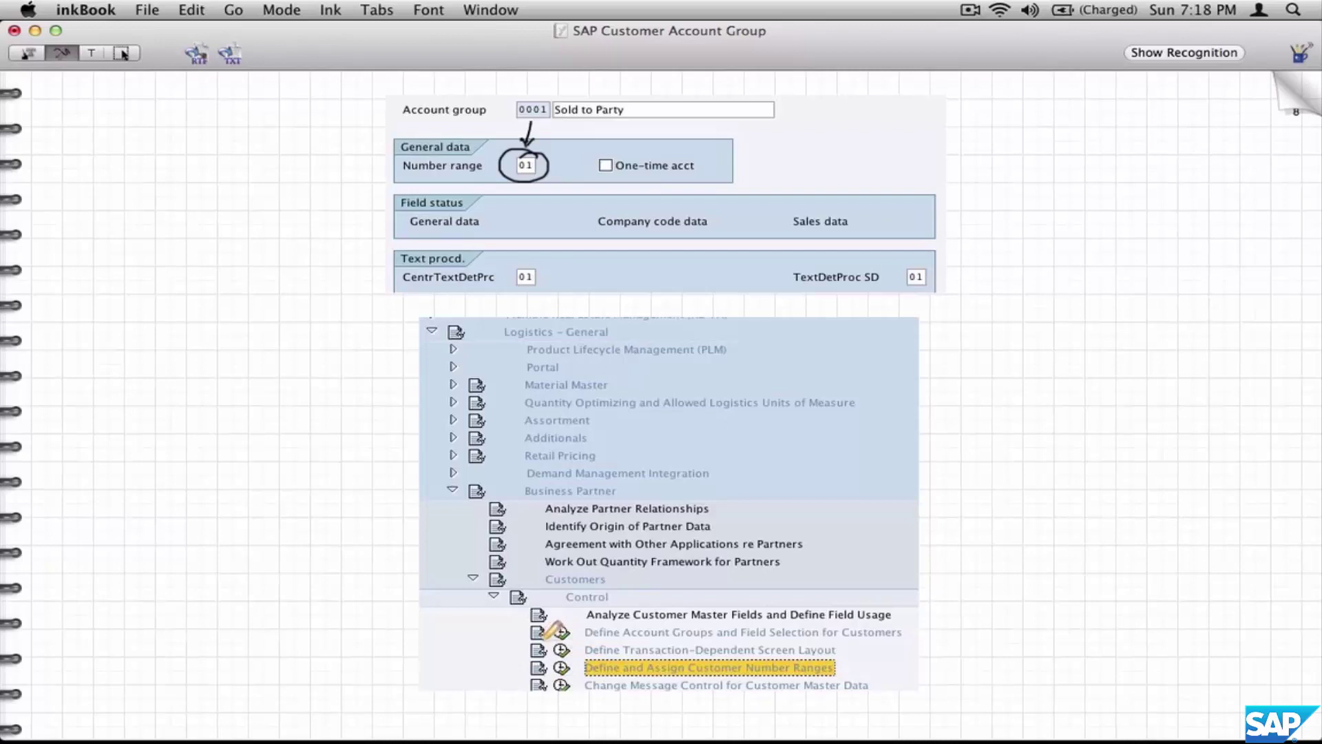
mouse_move(515, 628)
left_mouse_down()
mouse_move(521, 638)
mouse_move(540, 612)
mouse_move(510, 660)
mouse_move(518, 668)
left_mouse_up()
left_click_drag(844, 667, 871, 660)
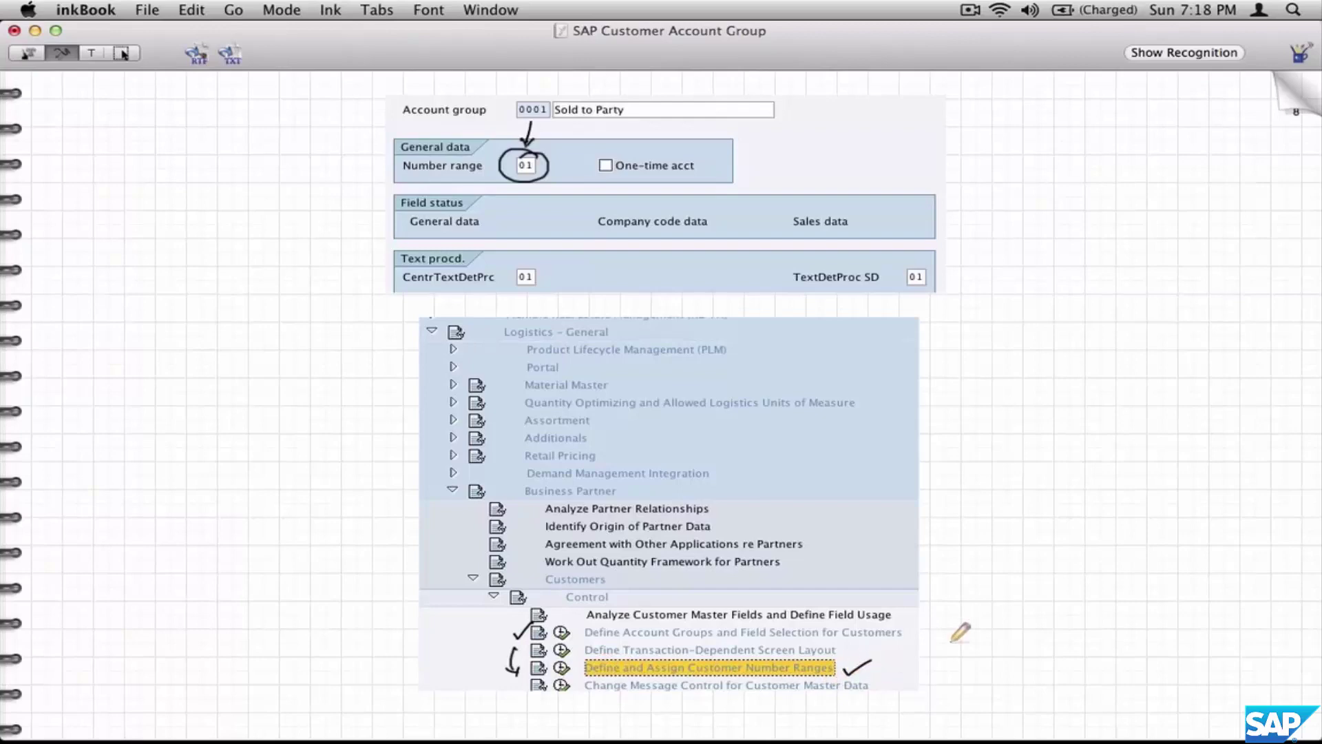
- On page 9, link account group 0001's number range 01 to interval 01, bracket the interval's number limits, and point an arrow at its Ext checkbox
left_click(1288, 97)
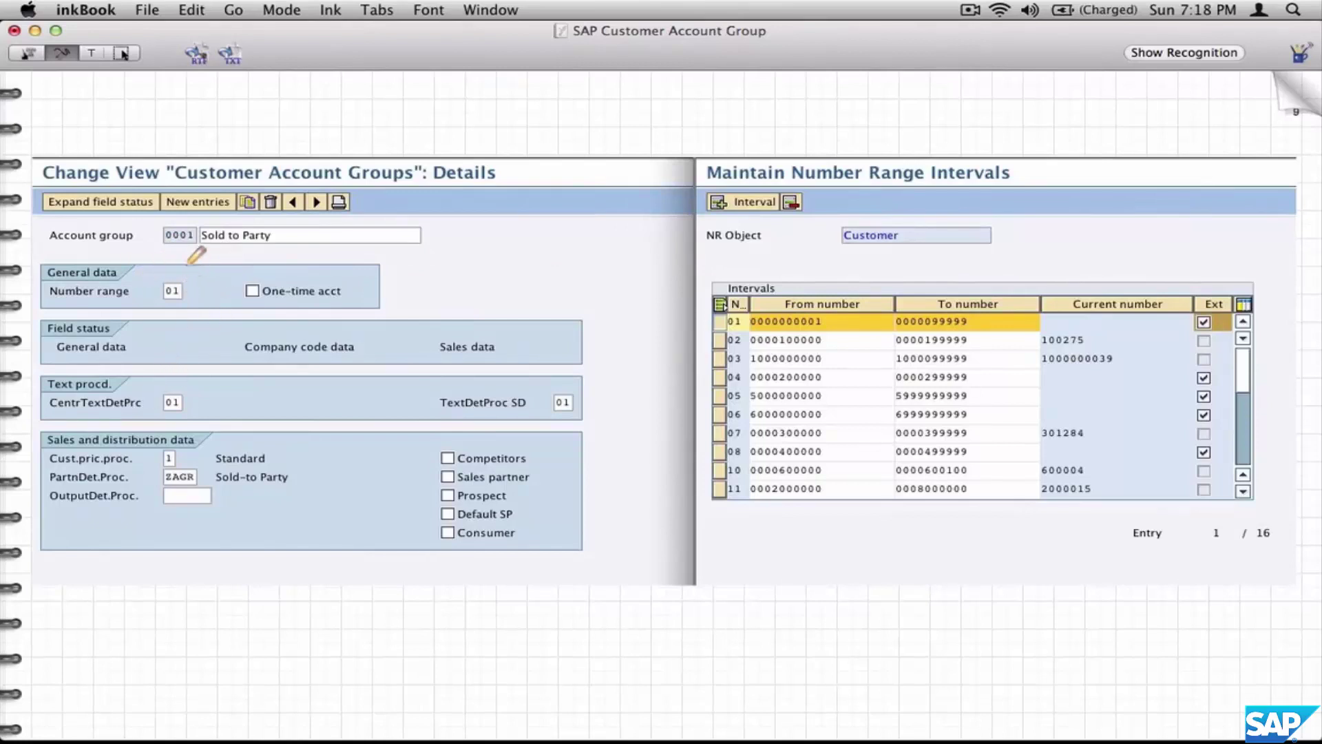
mouse_move(178, 252)
left_mouse_down()
mouse_move(171, 279)
mouse_move(185, 273)
left_mouse_up()
mouse_move(195, 289)
left_mouse_down()
mouse_move(219, 268)
mouse_move(412, 213)
mouse_move(570, 255)
mouse_move(659, 319)
mouse_move(721, 325)
mouse_move(713, 334)
left_mouse_up()
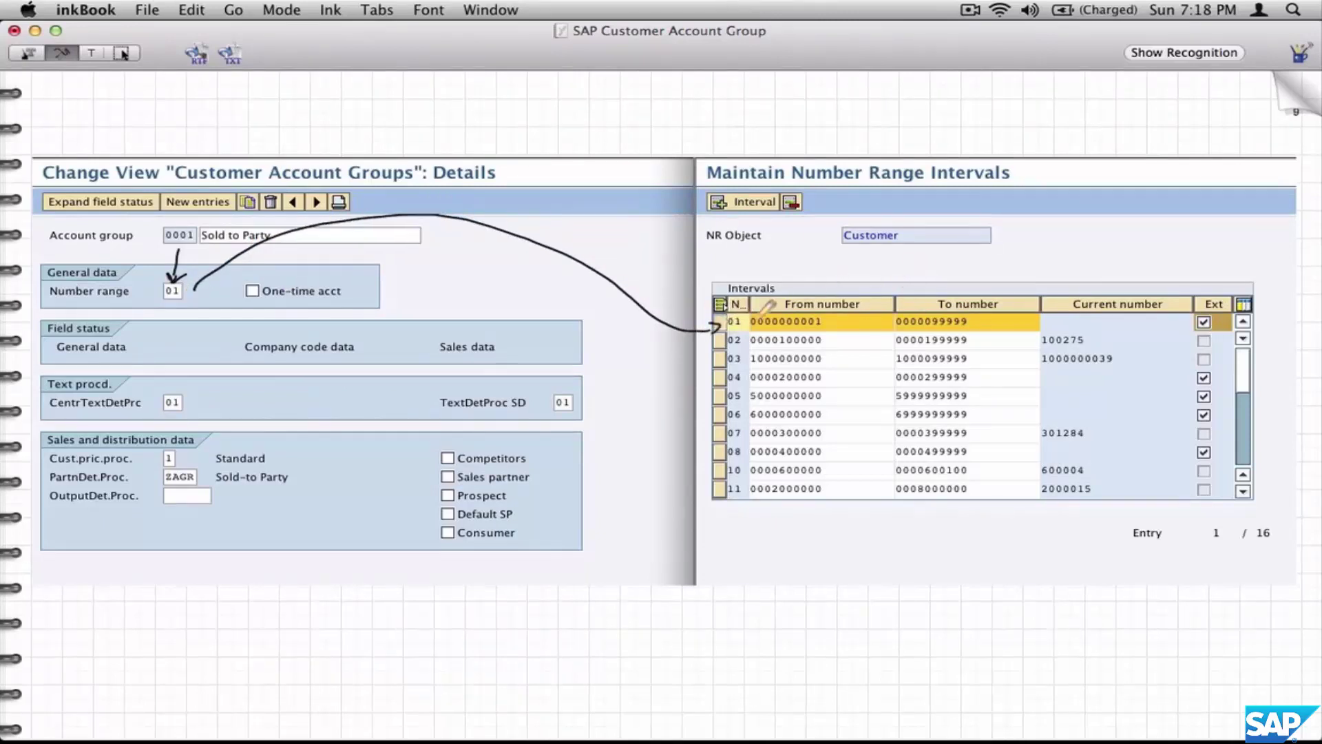
left_click_drag(757, 312, 759, 336)
left_click_drag(1033, 313, 1024, 335)
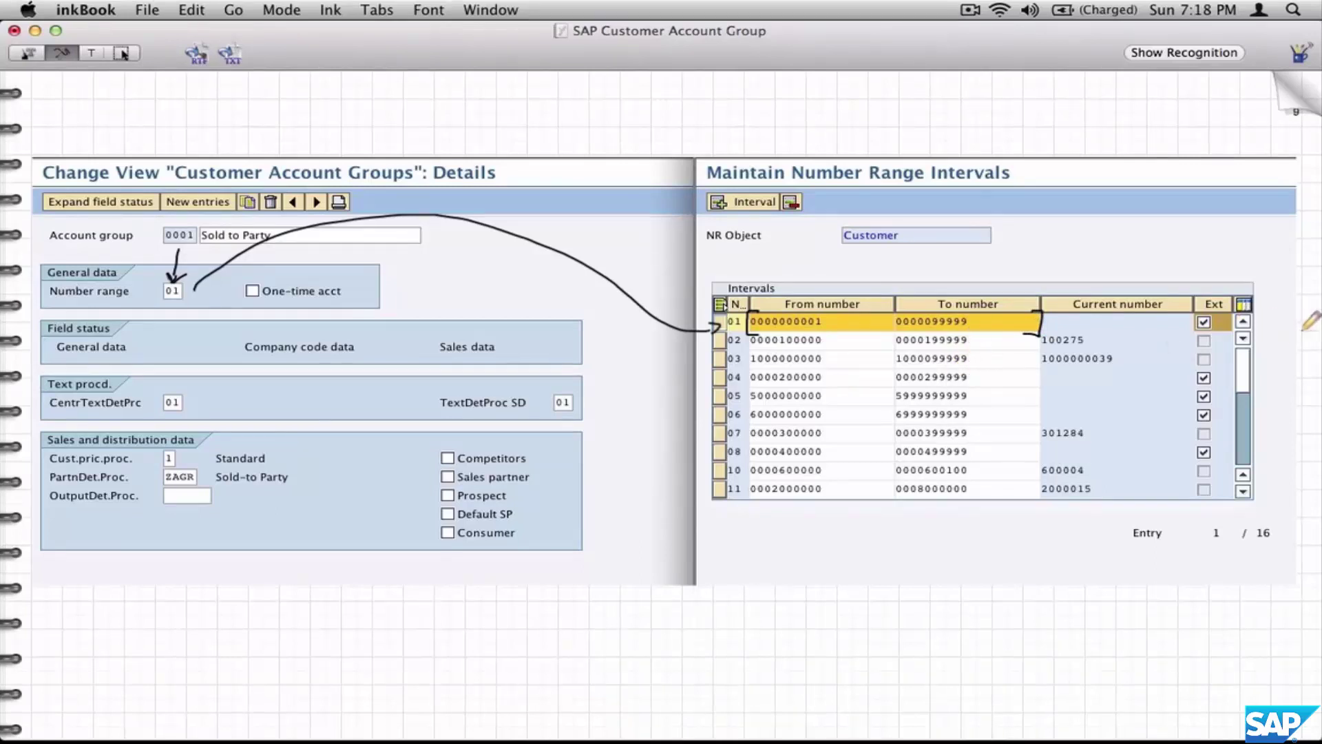
left_click_drag(1224, 314, 1241, 294)
- Switch to SAP GUI, start transaction VD01, and try to create a customer with account group 0001 Sold to Party, leaving the customer number blank
key("super+Tab")
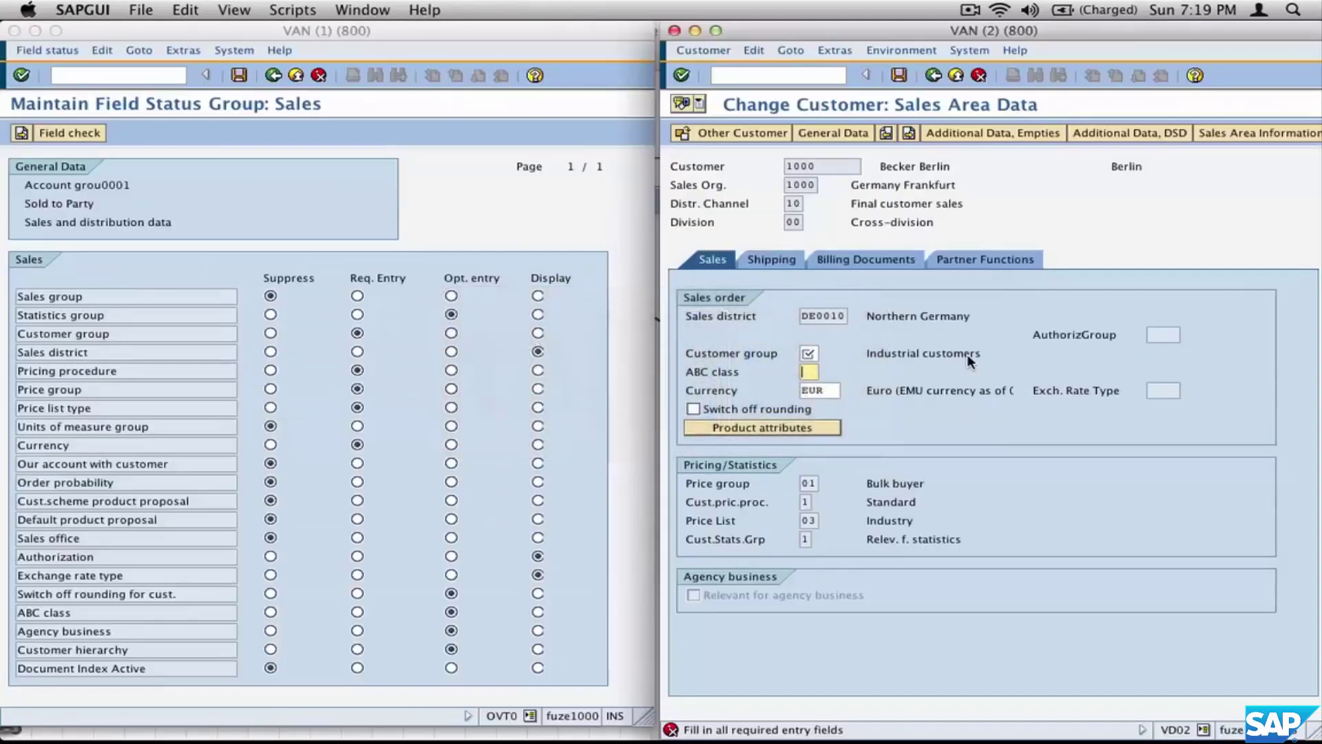
left_click(813, 75)
type("/nvd01")
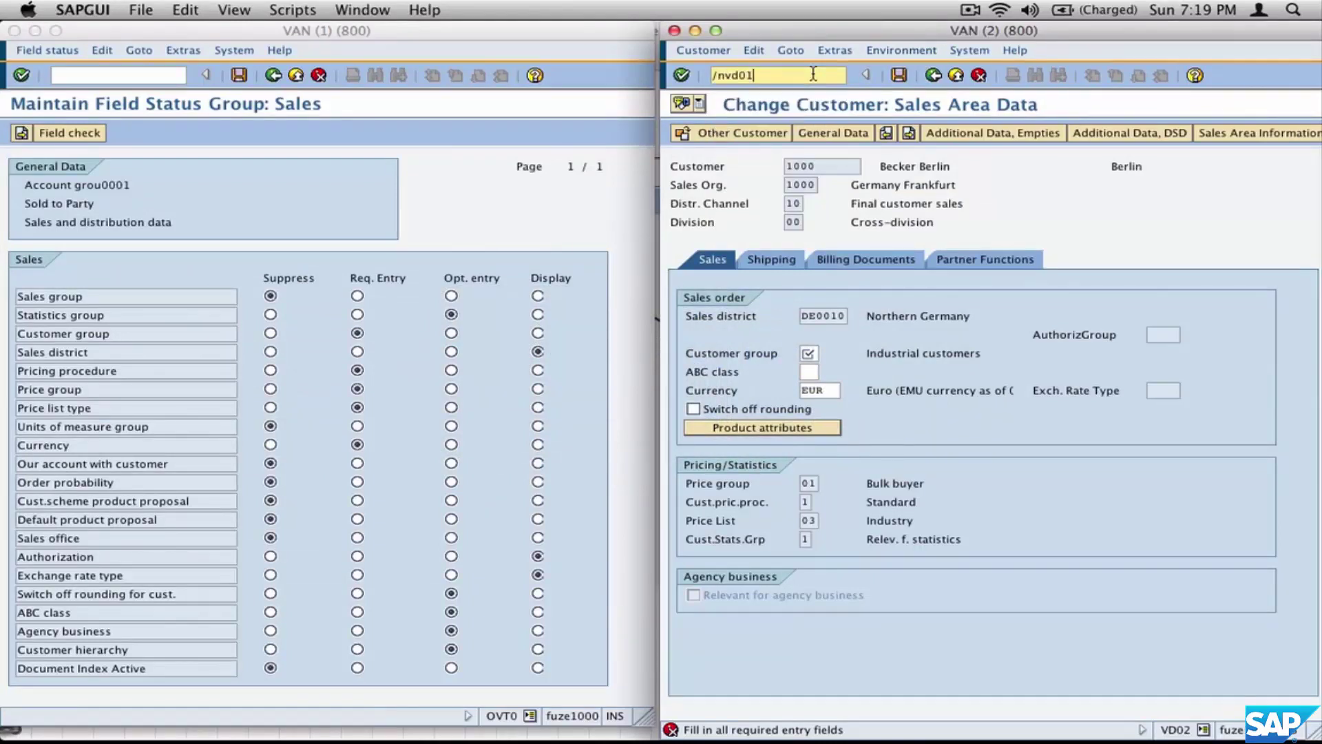
key("Return")
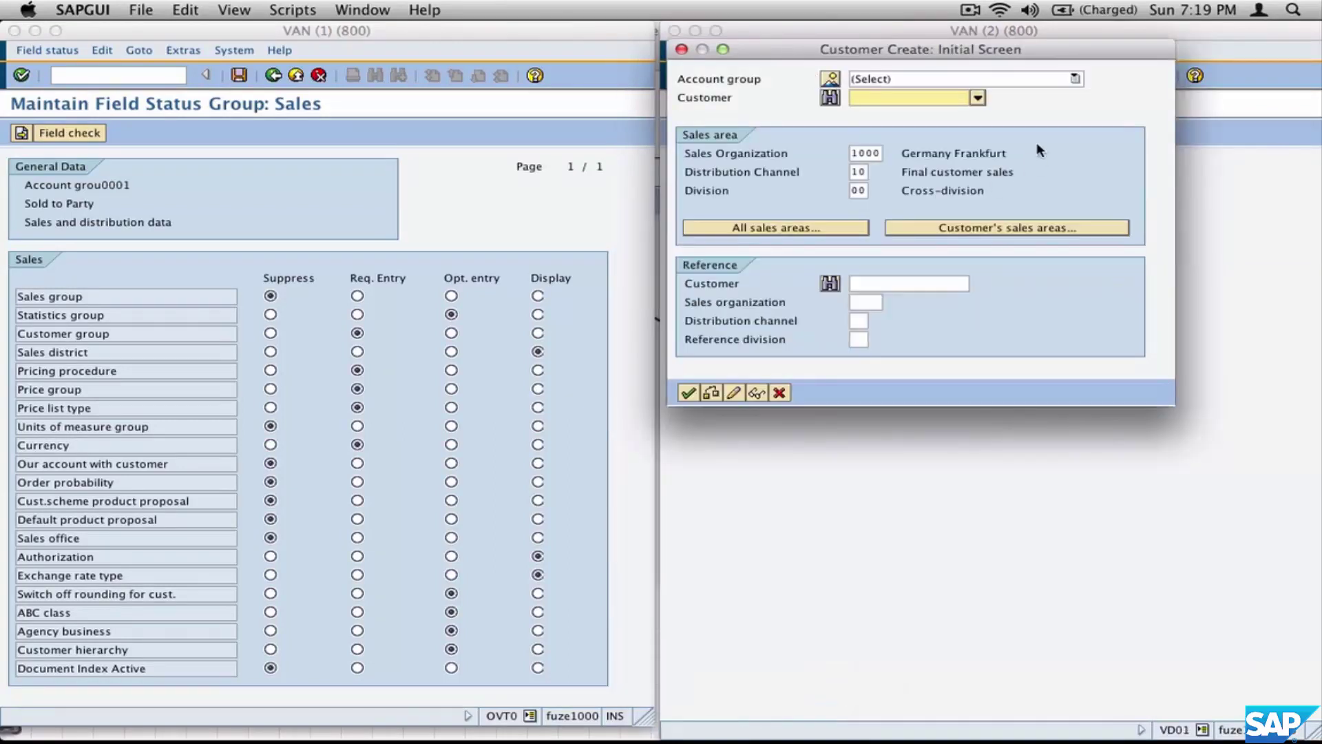
left_click(1075, 78)
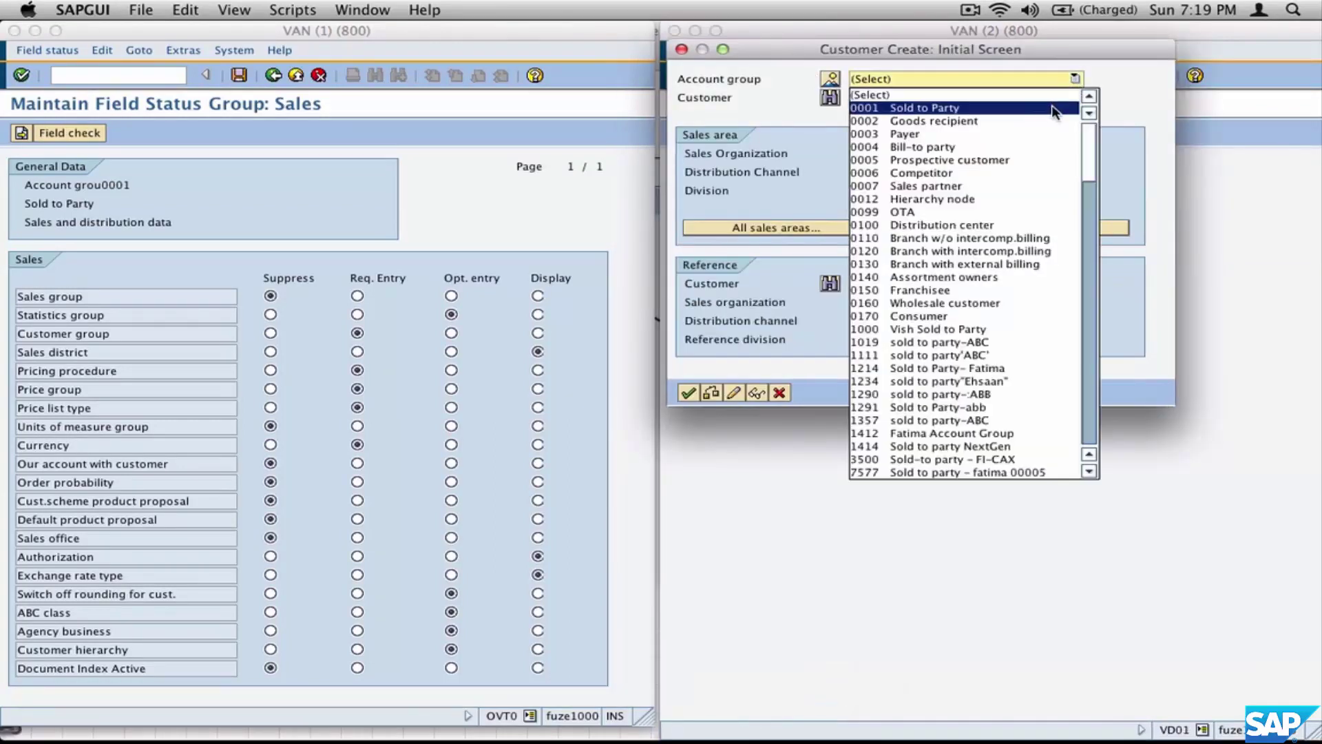
left_click(1054, 109)
left_click(685, 392)
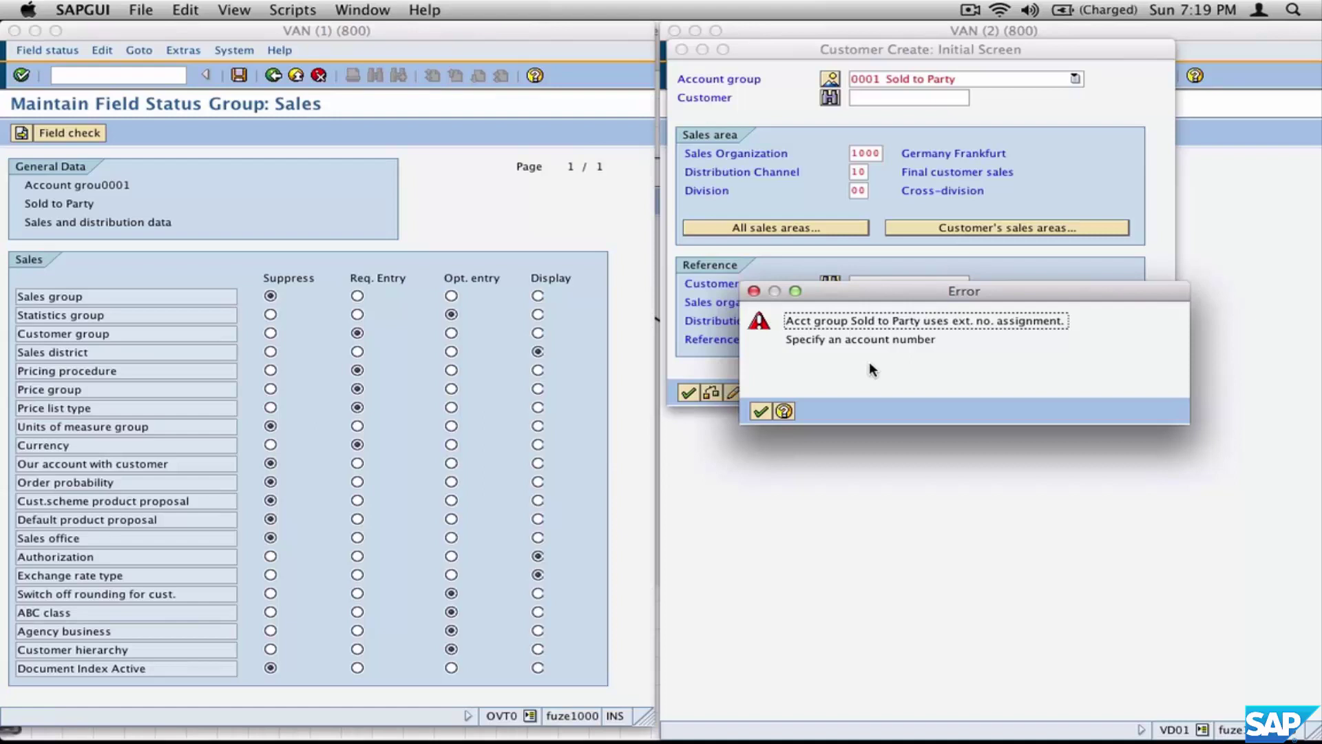
- Capture the customer creation screen with its error dialog, and move all contents of inkBook page 9 upward
key("super+shift+4")
left_click_drag(663, 39, 1212, 446)
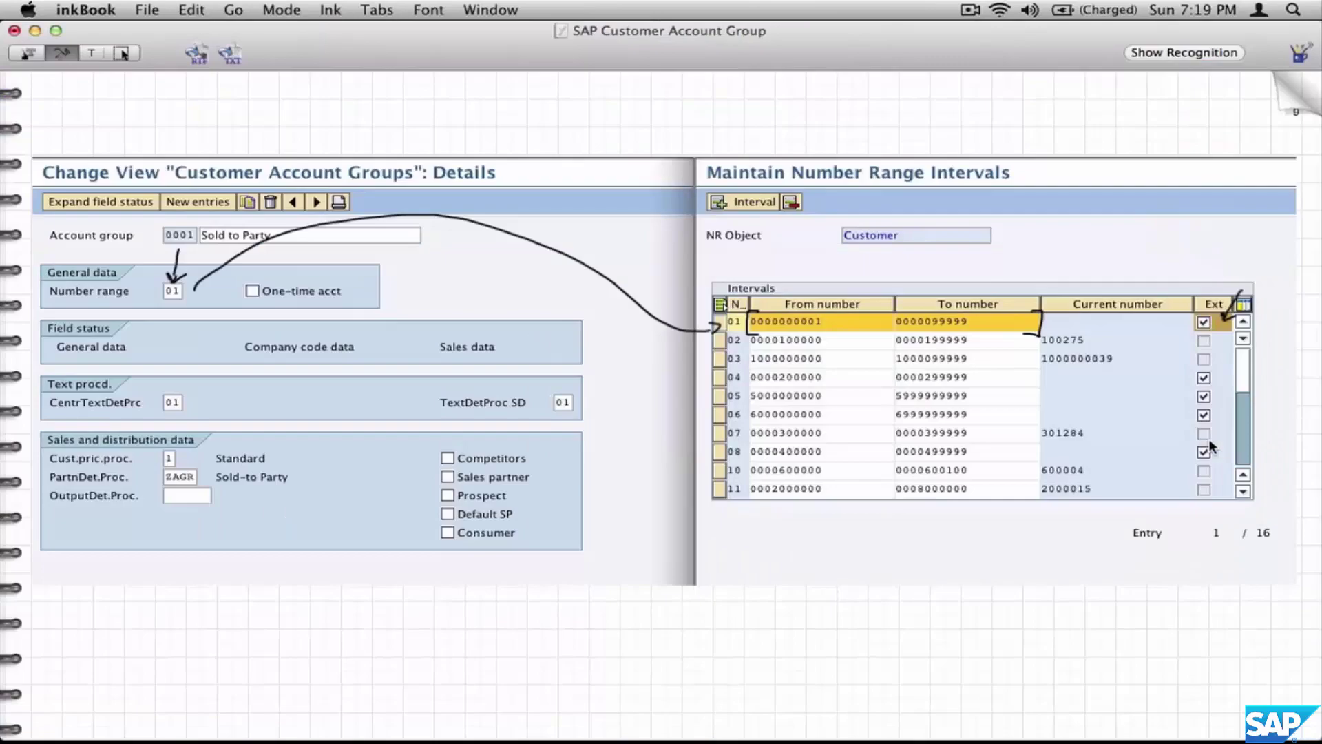
key("super+a")
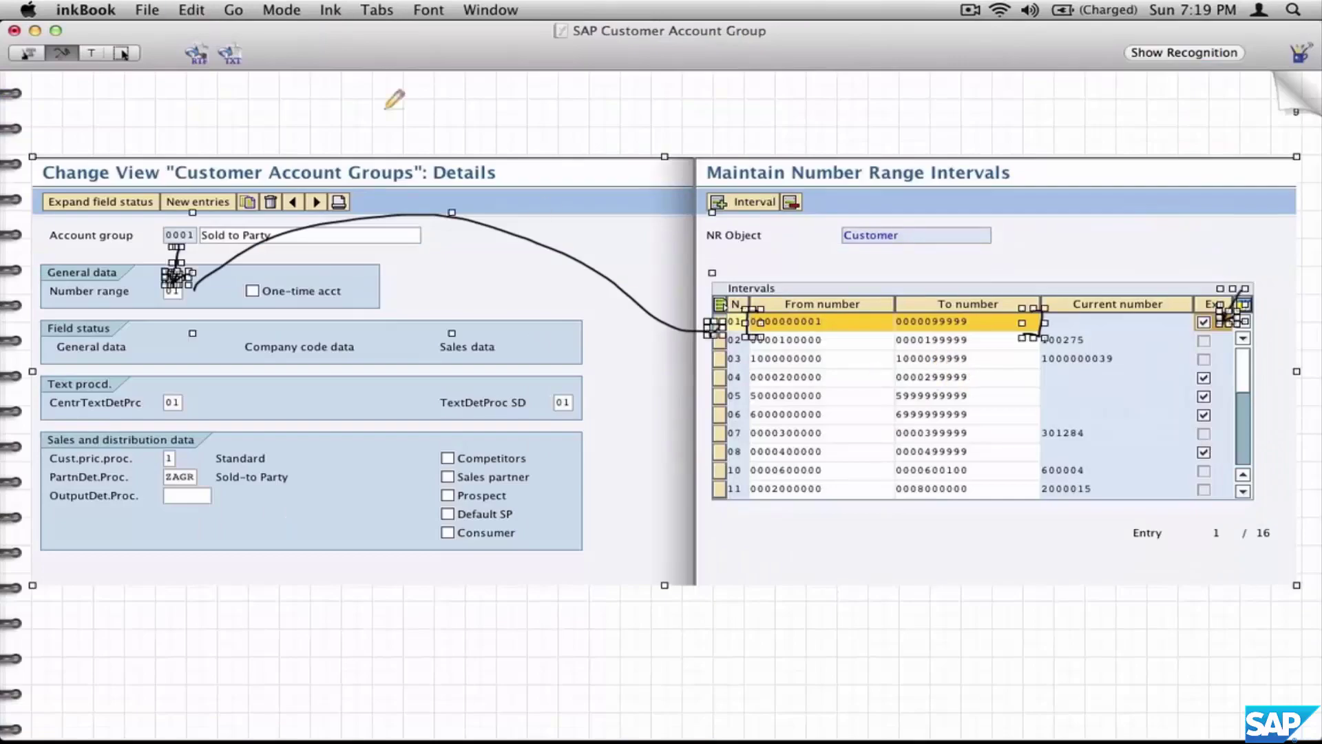
left_click(123, 54)
left_click_drag(1020, 442, 1019, 373)
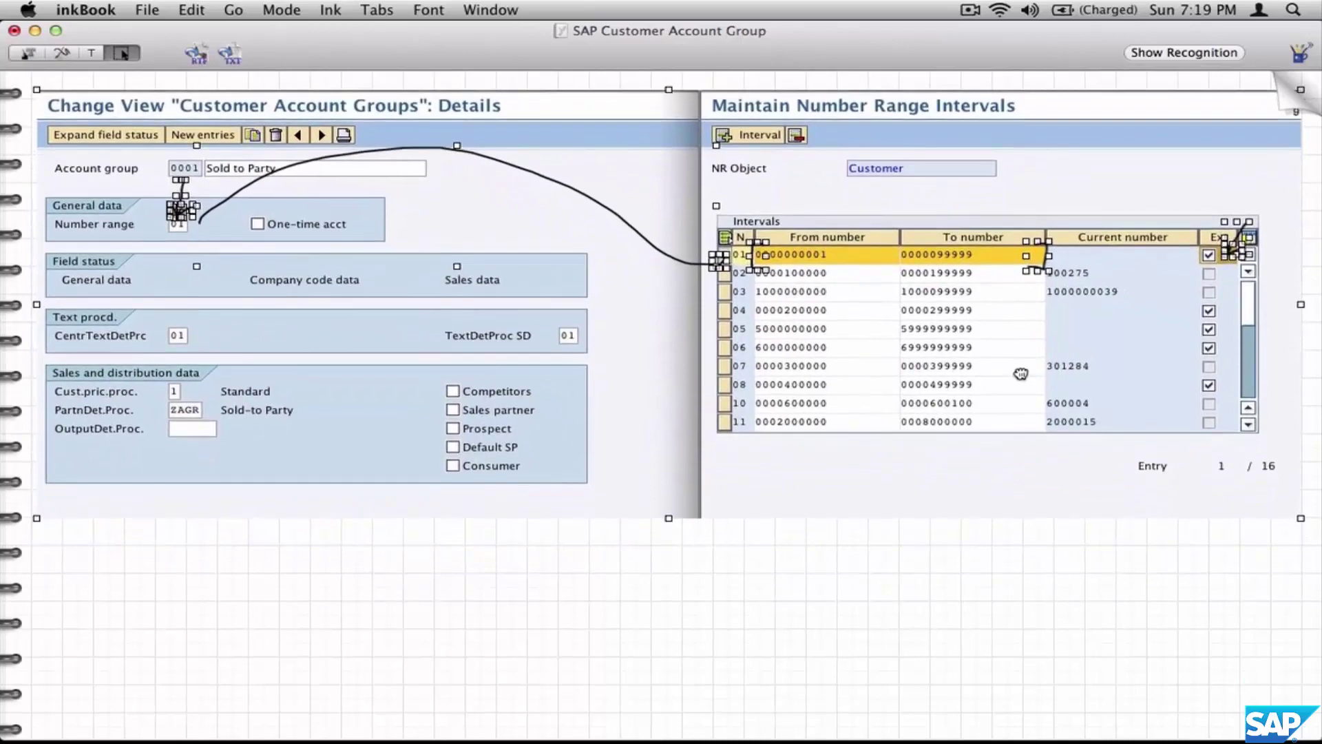
- Paste the customer creation error capture on page 9 and place it beneath the number range intervals table
left_click(942, 600)
key("super+v")
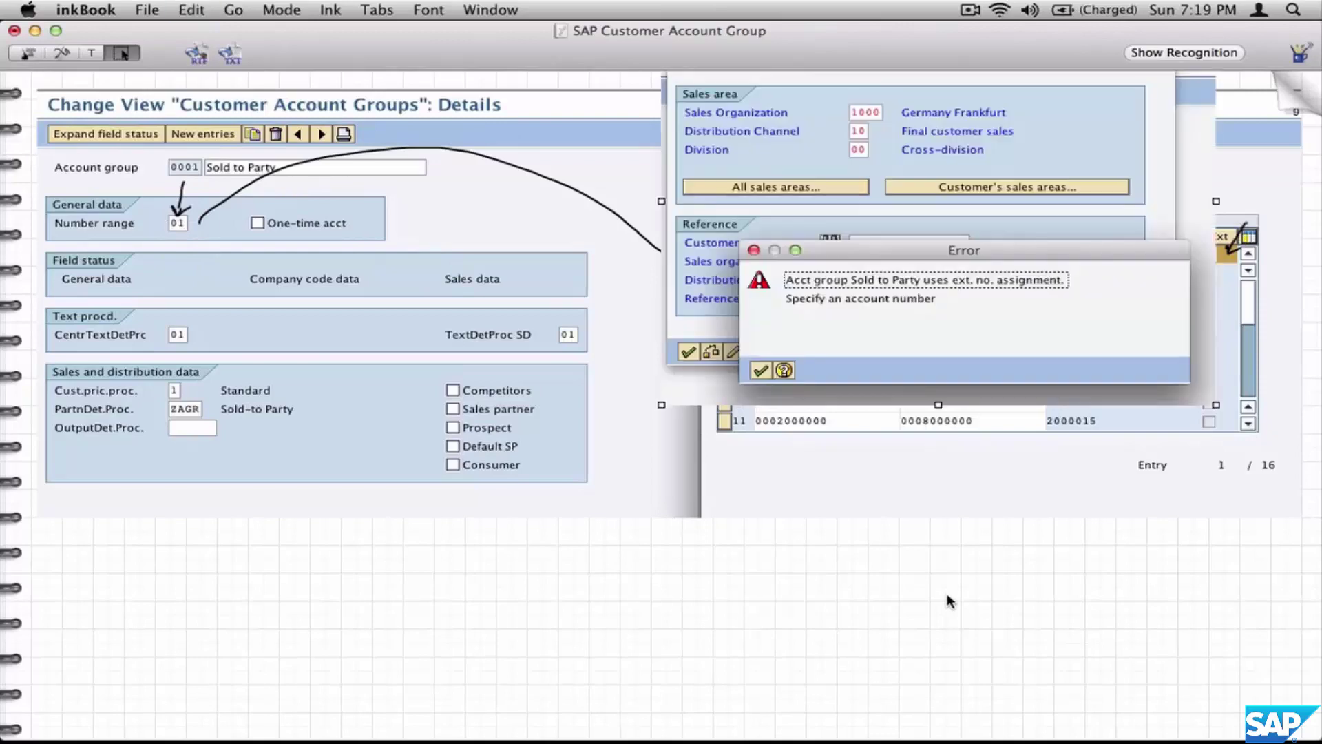
left_click_drag(926, 221, 699, 644)
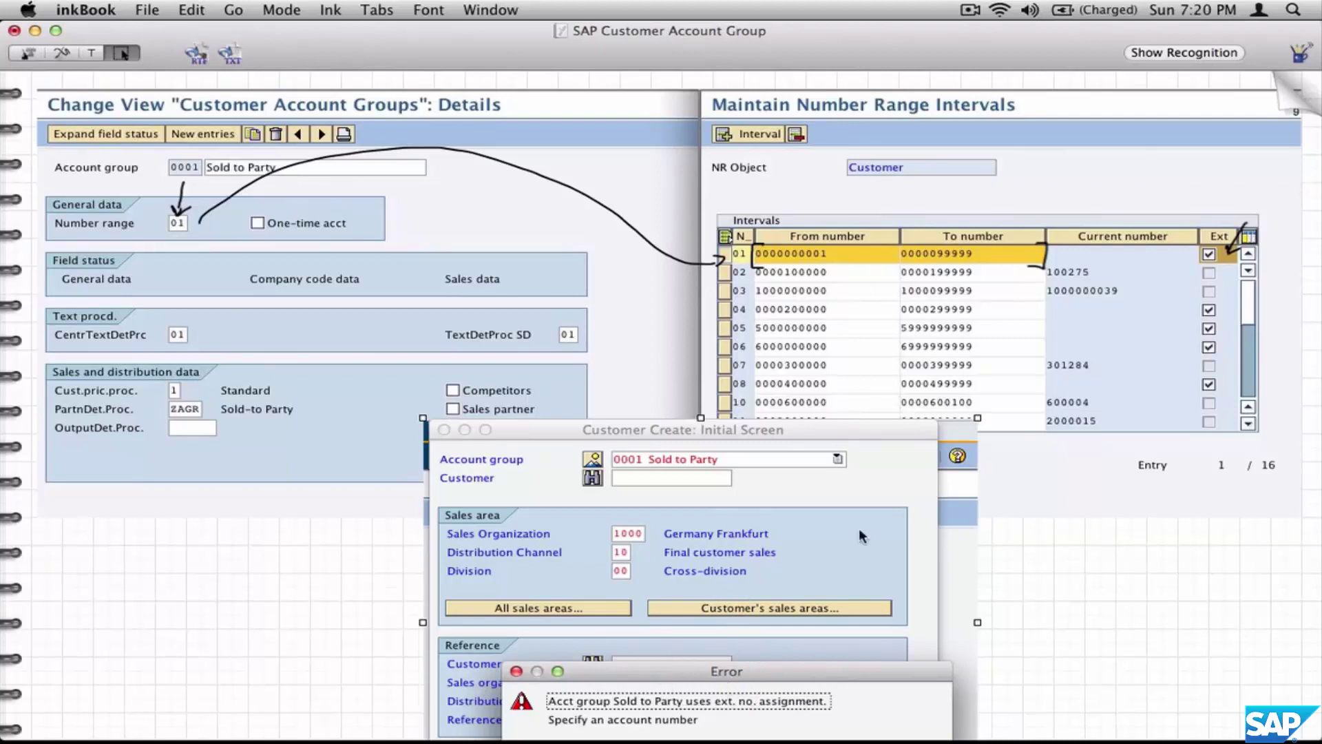
- Draw an arrow from Ext to the error and write "if you don't enter the Cust#, you get an error while creating the customer in VD01"
left_click(62, 53)
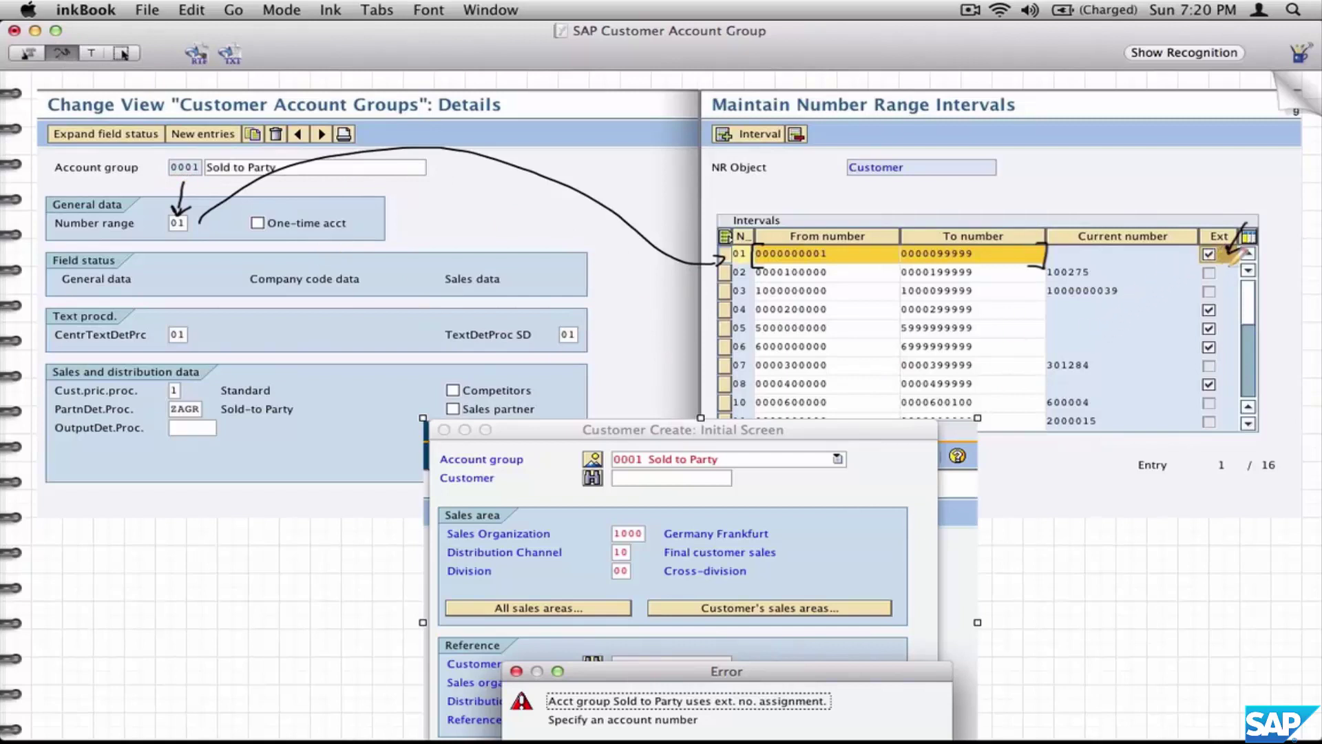
mouse_move(1234, 252)
left_mouse_down()
mouse_move(1193, 415)
mouse_move(1024, 586)
mouse_move(826, 687)
mouse_move(836, 691)
left_mouse_up()
mouse_move(1079, 559)
left_mouse_down()
mouse_move(1095, 584)
mouse_move(1137, 560)
mouse_move(1204, 562)
mouse_move(1240, 544)
left_mouse_up()
mouse_move(989, 626)
left_mouse_down()
mouse_move(1207, 612)
mouse_move(1211, 640)
mouse_move(1252, 634)
mouse_move(1270, 606)
mouse_move(1289, 606)
left_mouse_up()
left_click_drag(1012, 666, 1312, 639)
mouse_move(1039, 697)
left_mouse_down()
mouse_move(1200, 697)
mouse_move(1252, 690)
mouse_move(1264, 674)
mouse_move(1207, 729)
left_mouse_up()
left_click_drag(1206, 728, 1228, 724)
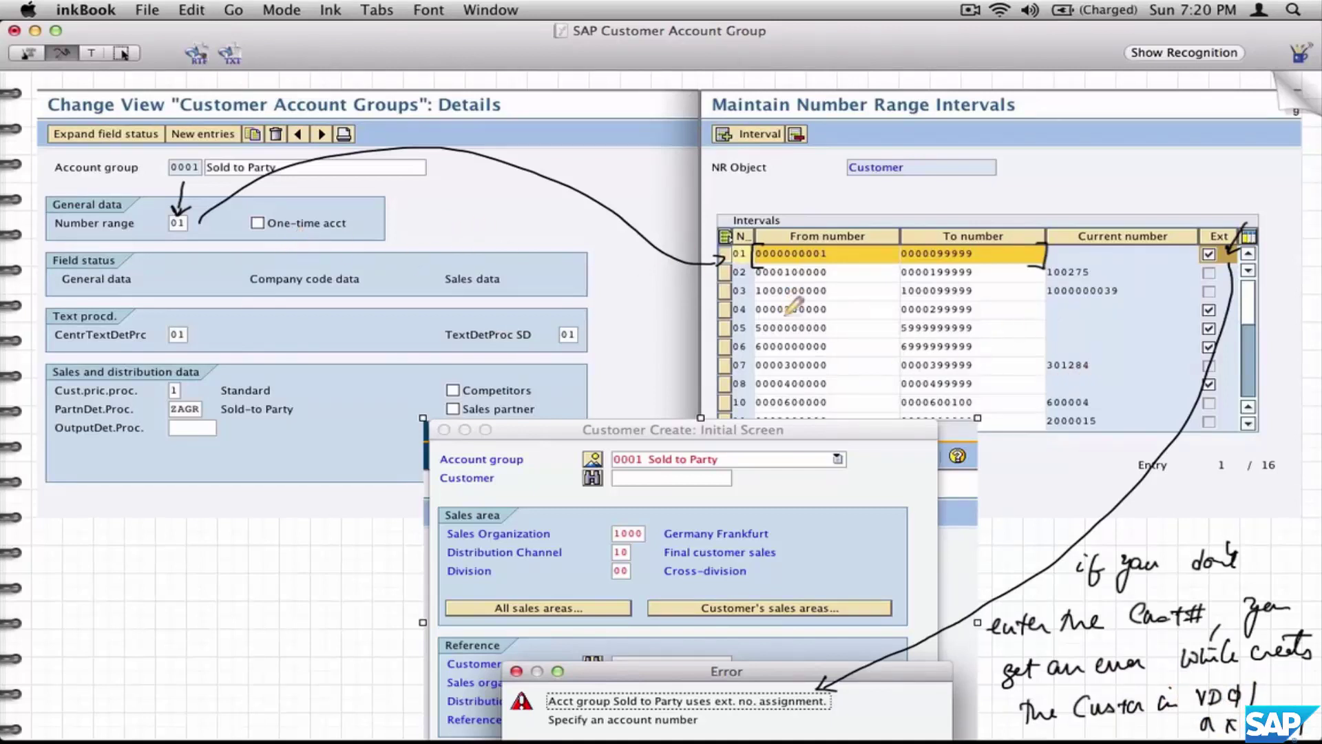
- With the pen, point an arrow at interval 02, underline its from and to numbers, and circle its unticked Ext checkbox
mouse_move(671, 293)
left_mouse_down()
mouse_move(716, 276)
mouse_move(967, 281)
left_mouse_up()
mouse_move(1219, 277)
left_mouse_down()
mouse_move(1197, 274)
mouse_move(1216, 274)
left_mouse_up()
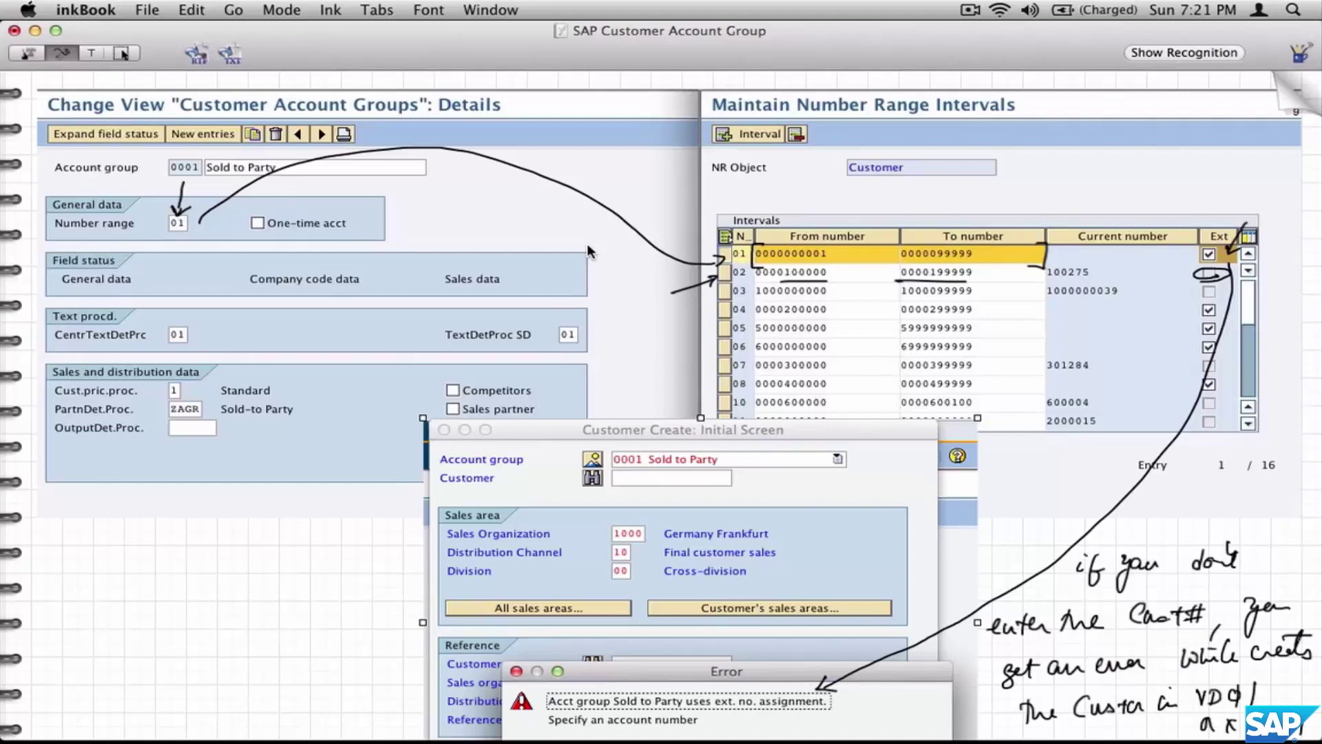
left_click(1294, 106)
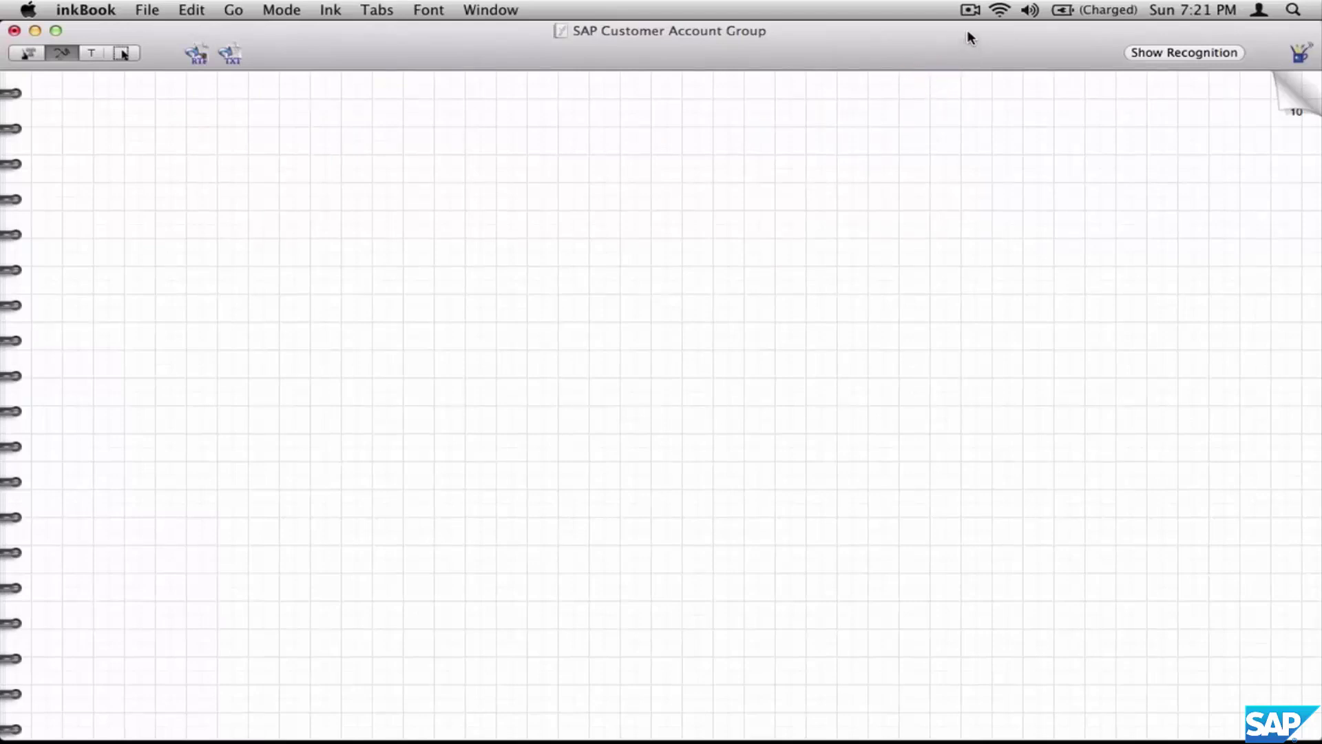
left_click(971, 9)
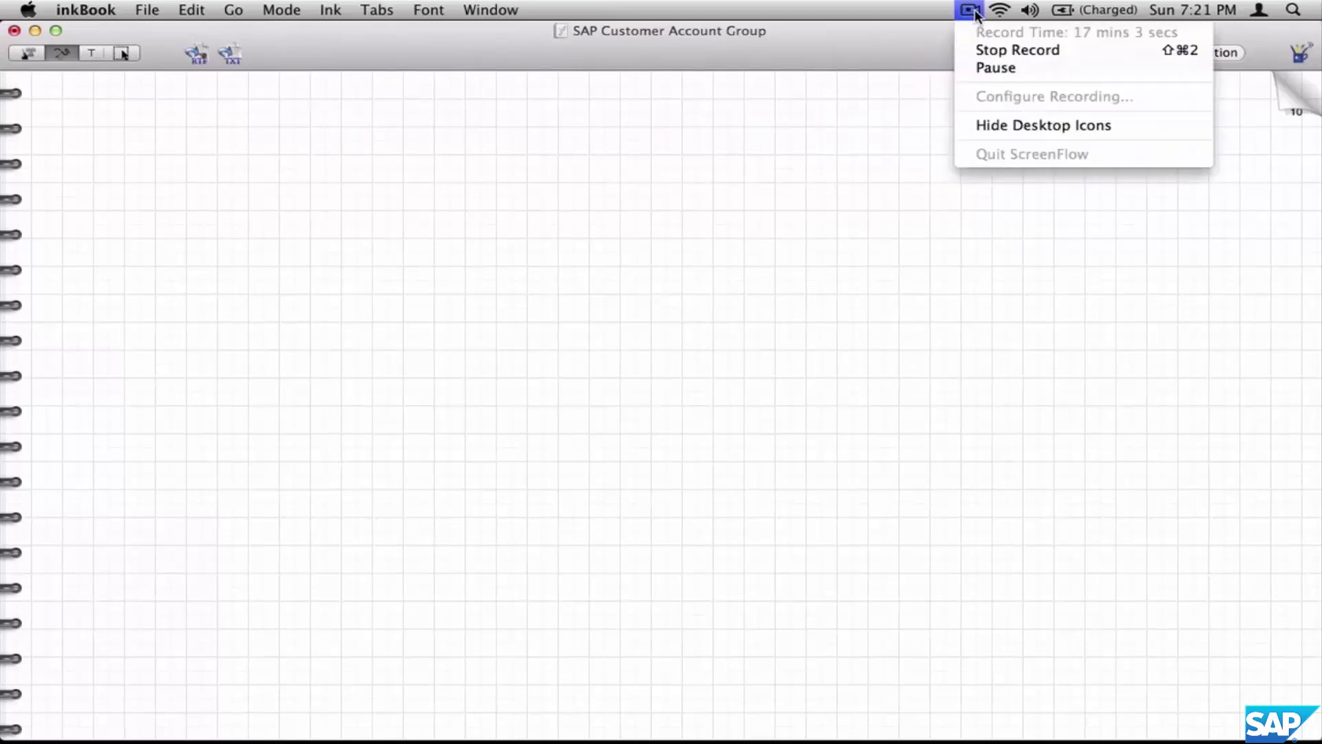
left_click(983, 55)
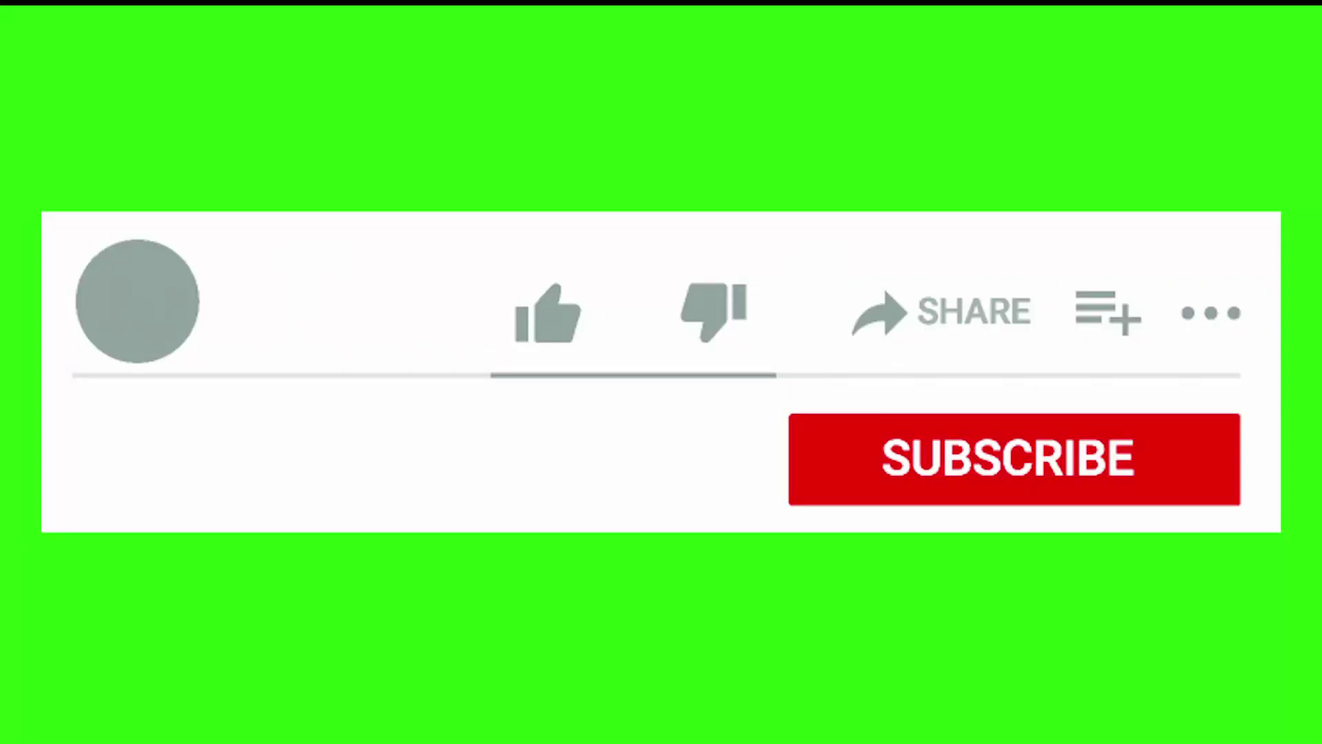